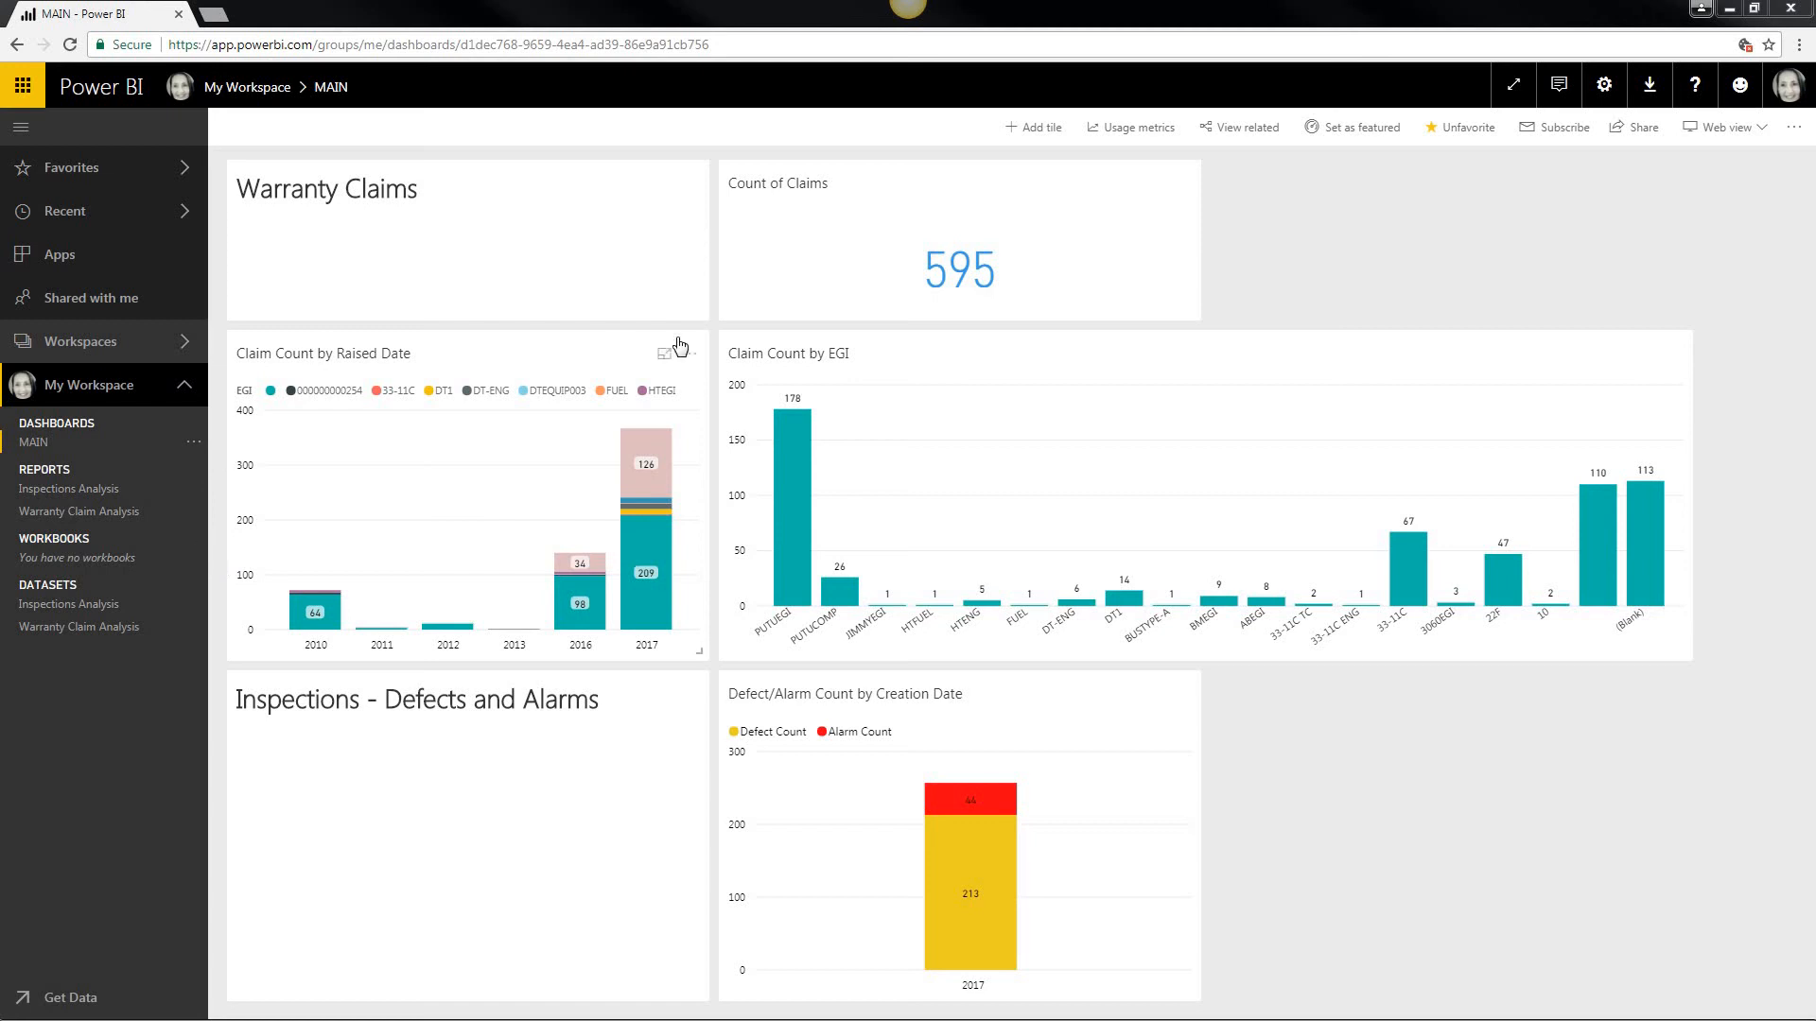
Turn on Q&A for the Inspections Analysis dataset in the dataset settings and apply the change
left_click(1604, 84)
left_click(1481, 356)
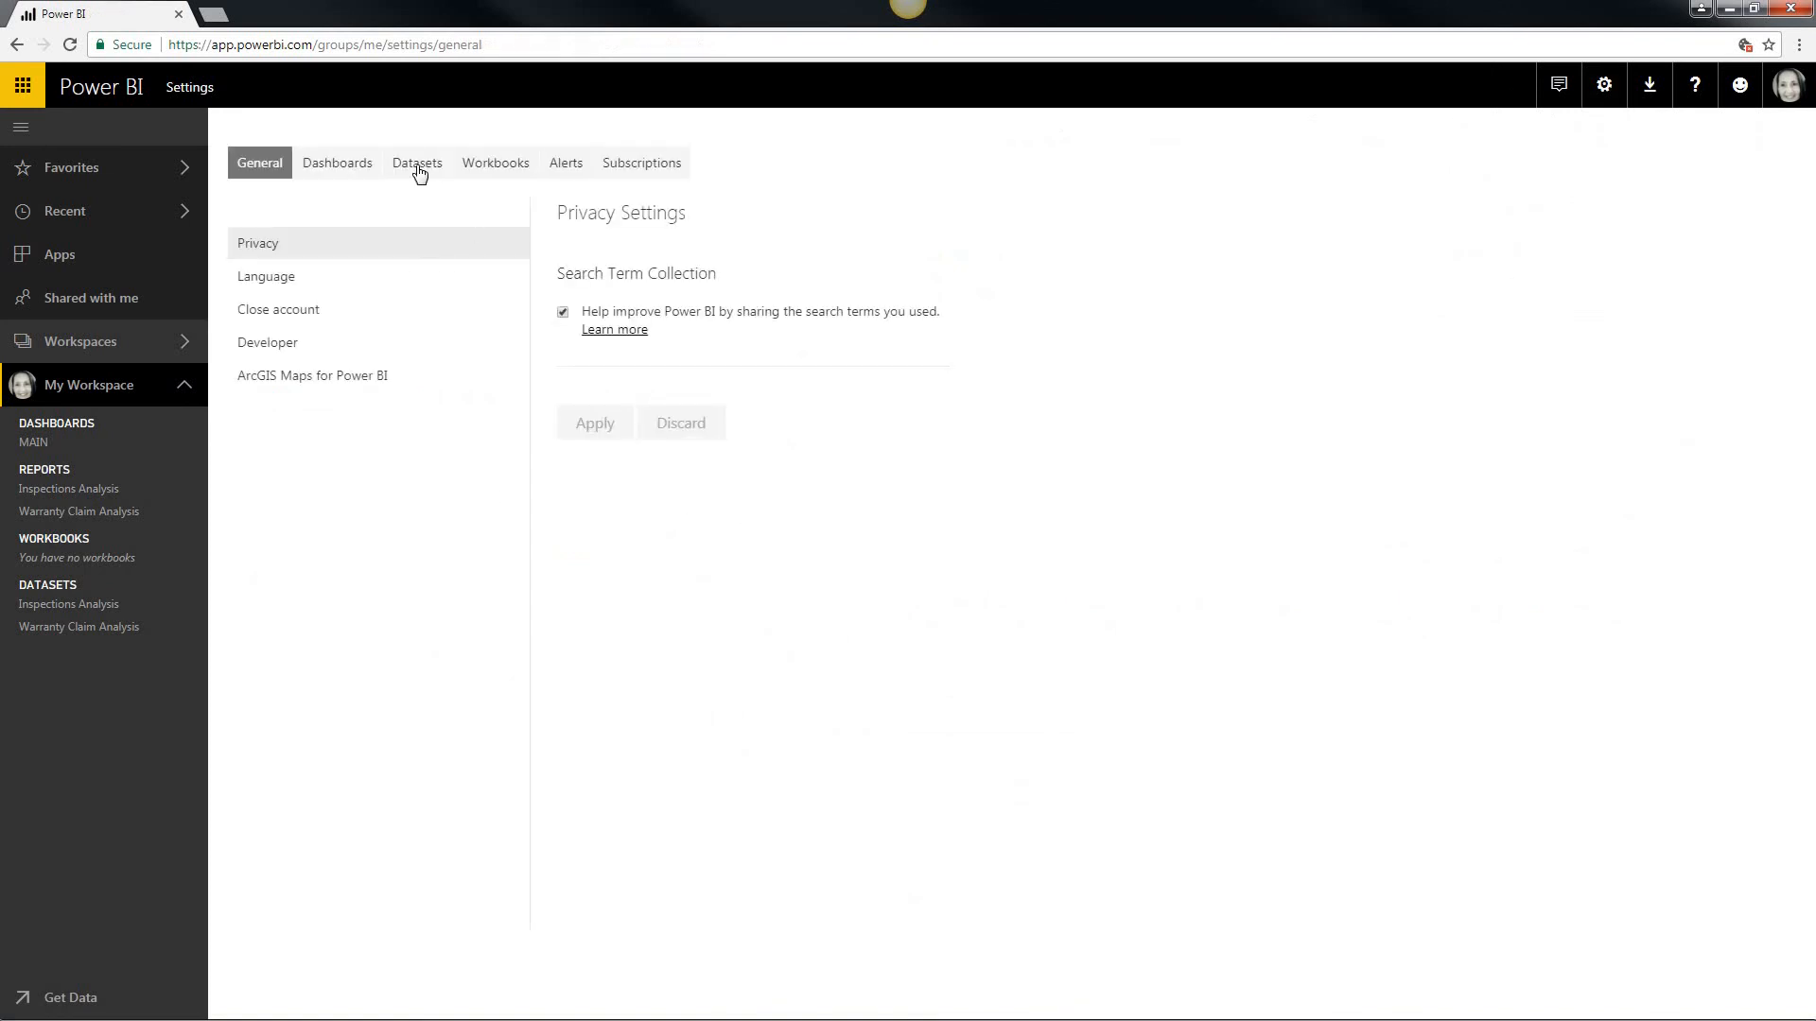
left_click(420, 173)
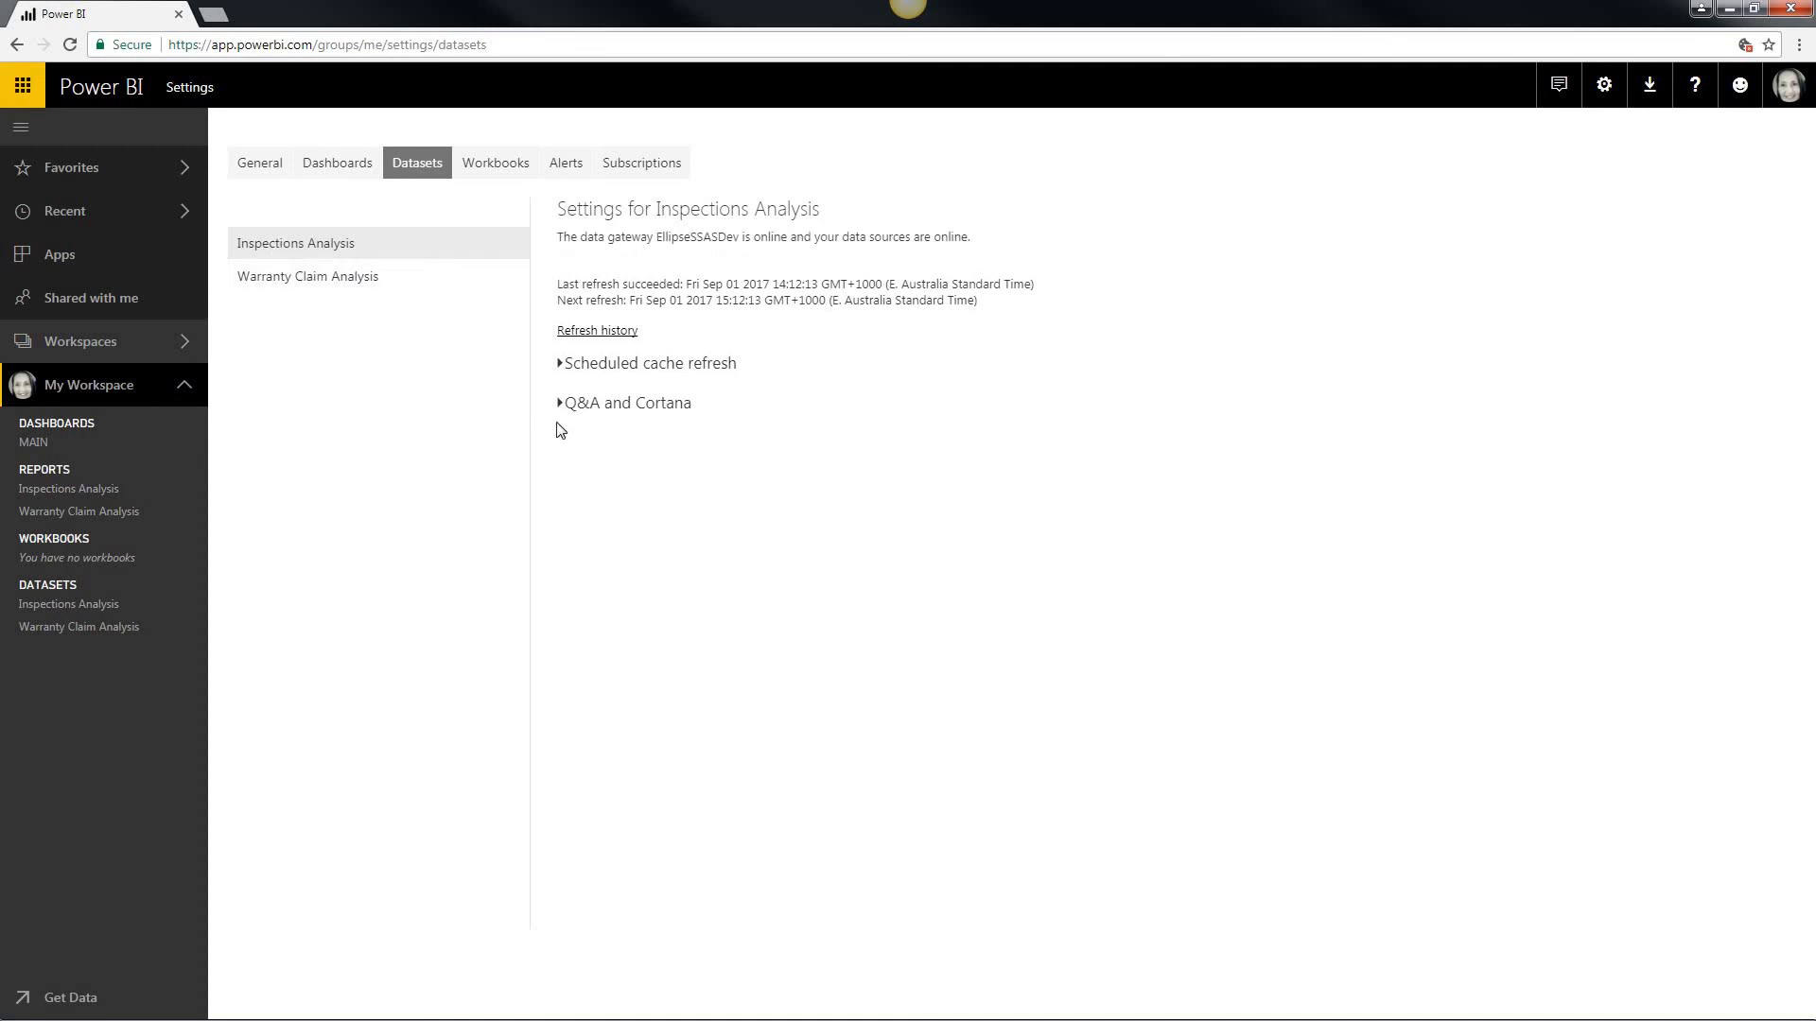
left_click(563, 406)
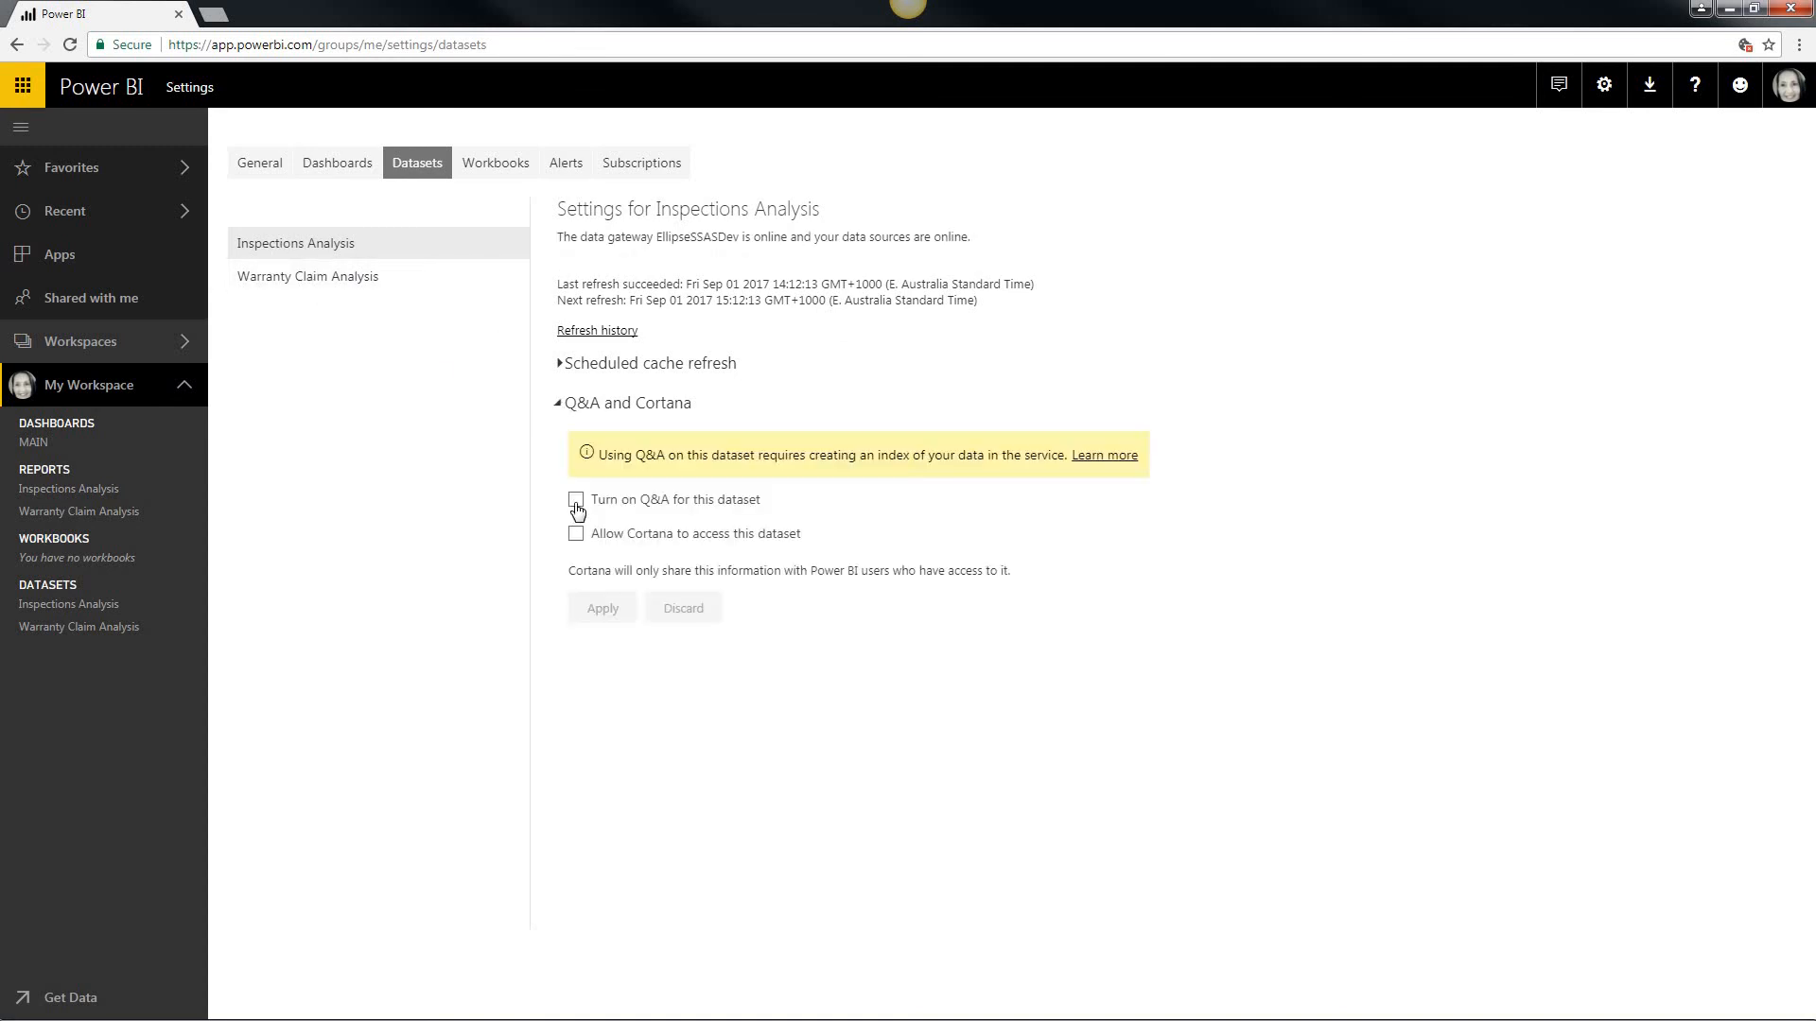
left_click(576, 501)
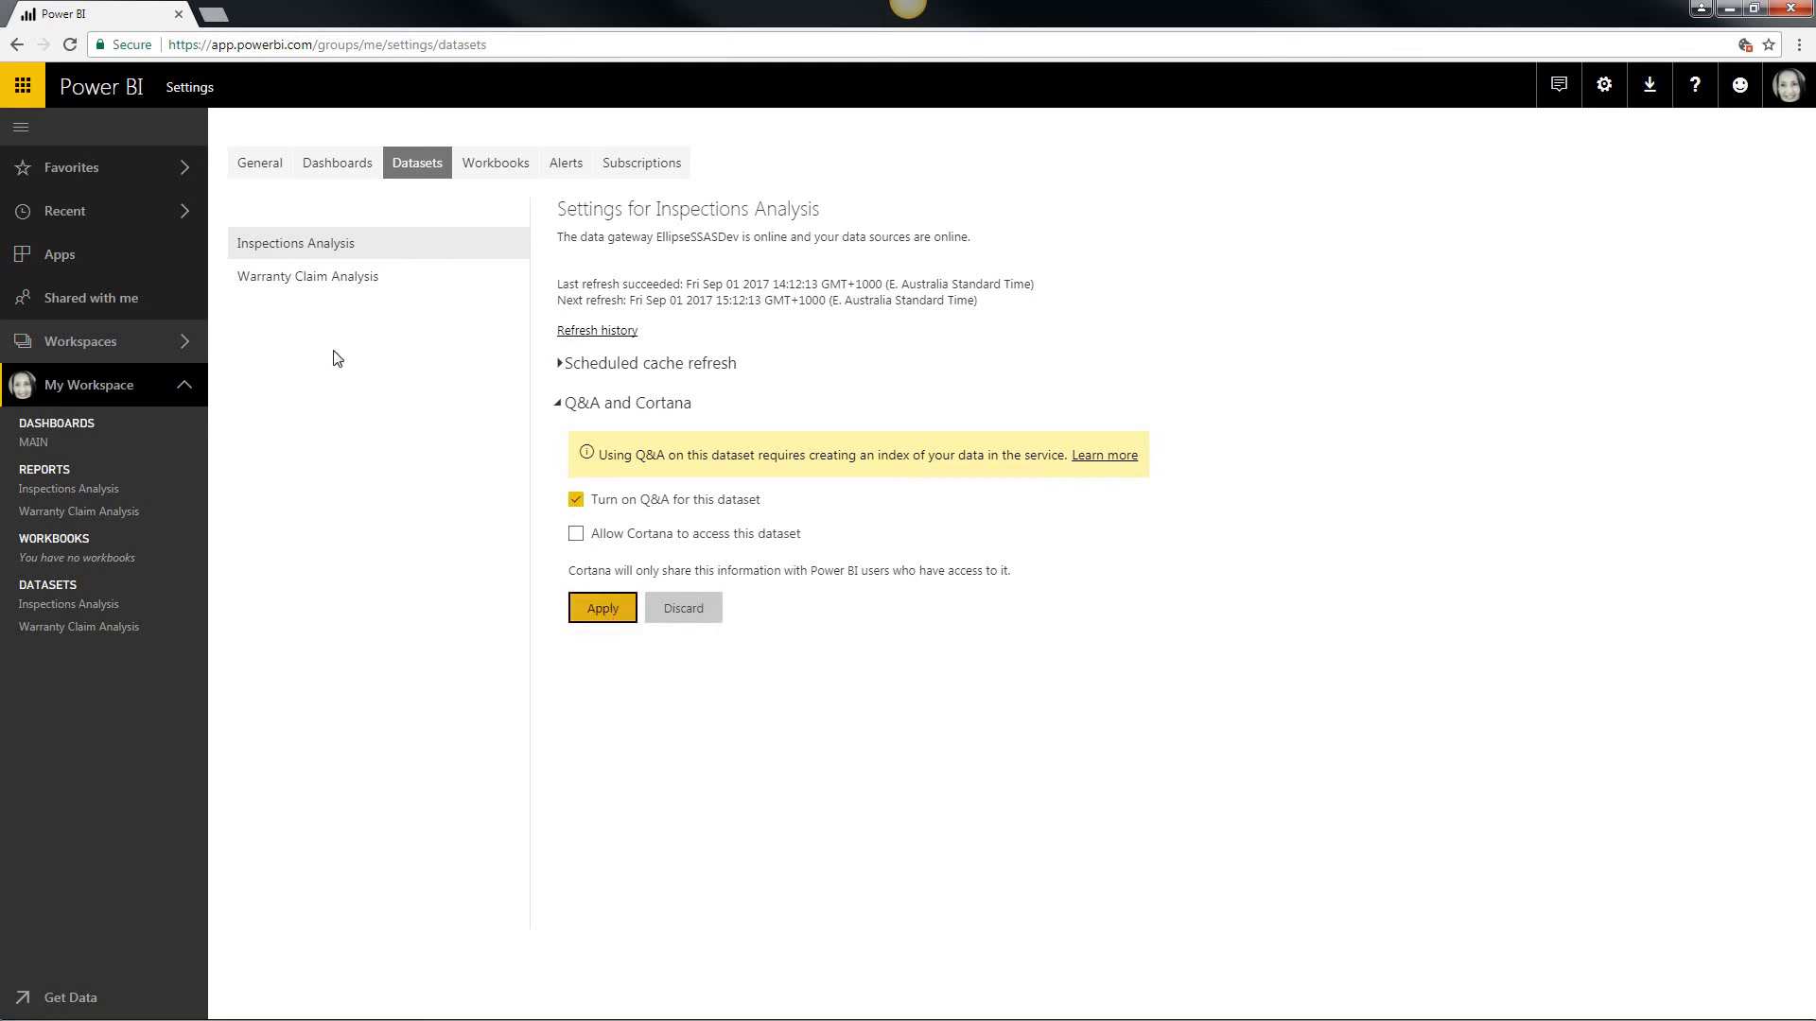
Turn on Q&A for the Warranty Claim Analysis dataset and apply the change
left_click(328, 282)
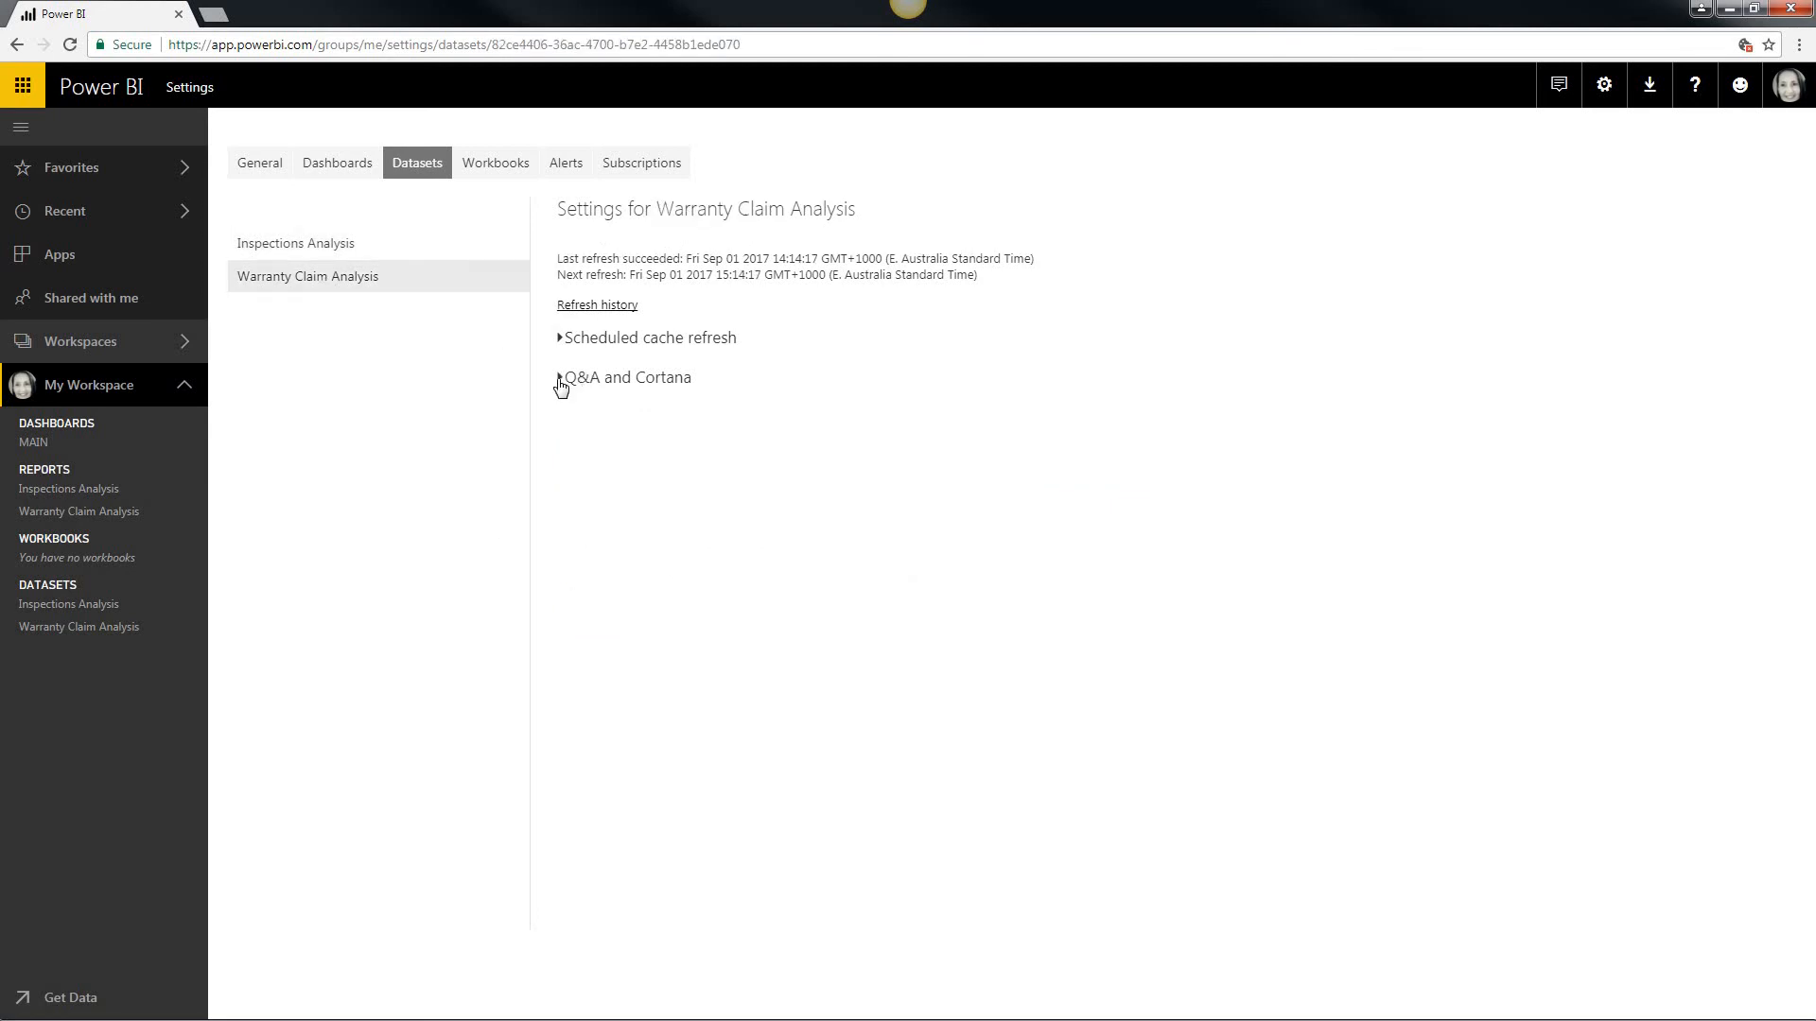
left_click(560, 380)
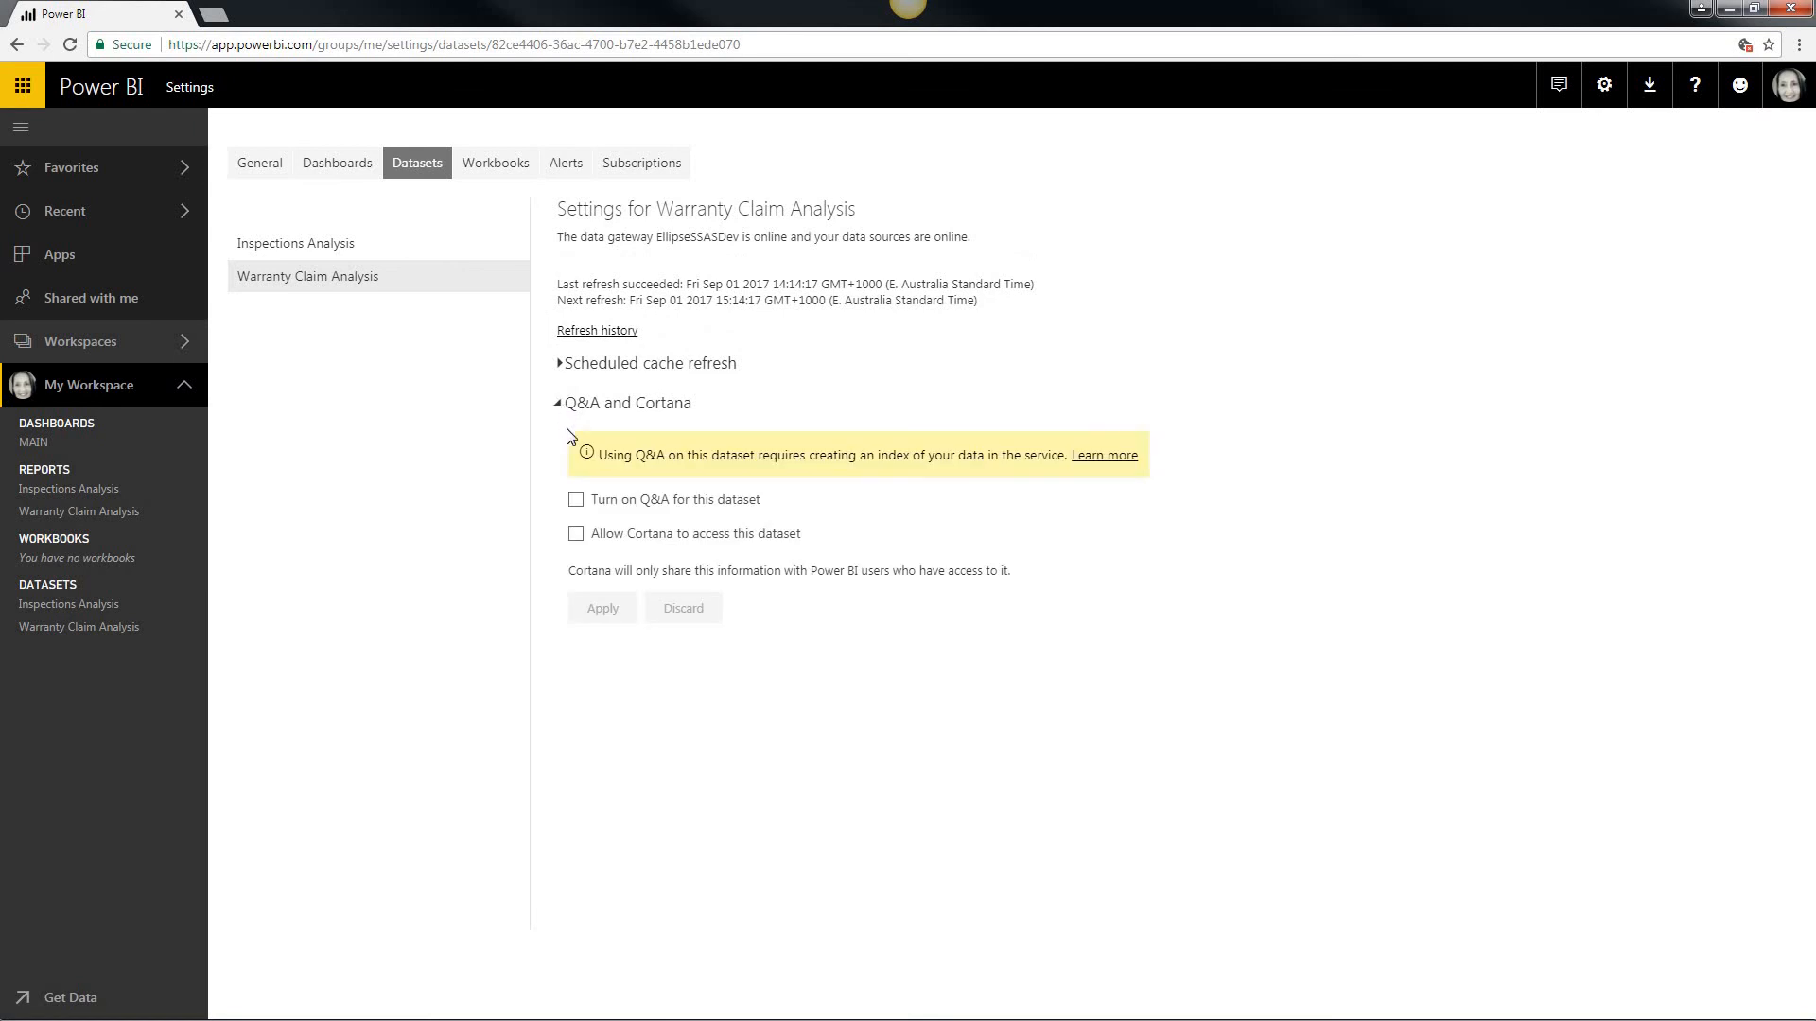
left_click(577, 501)
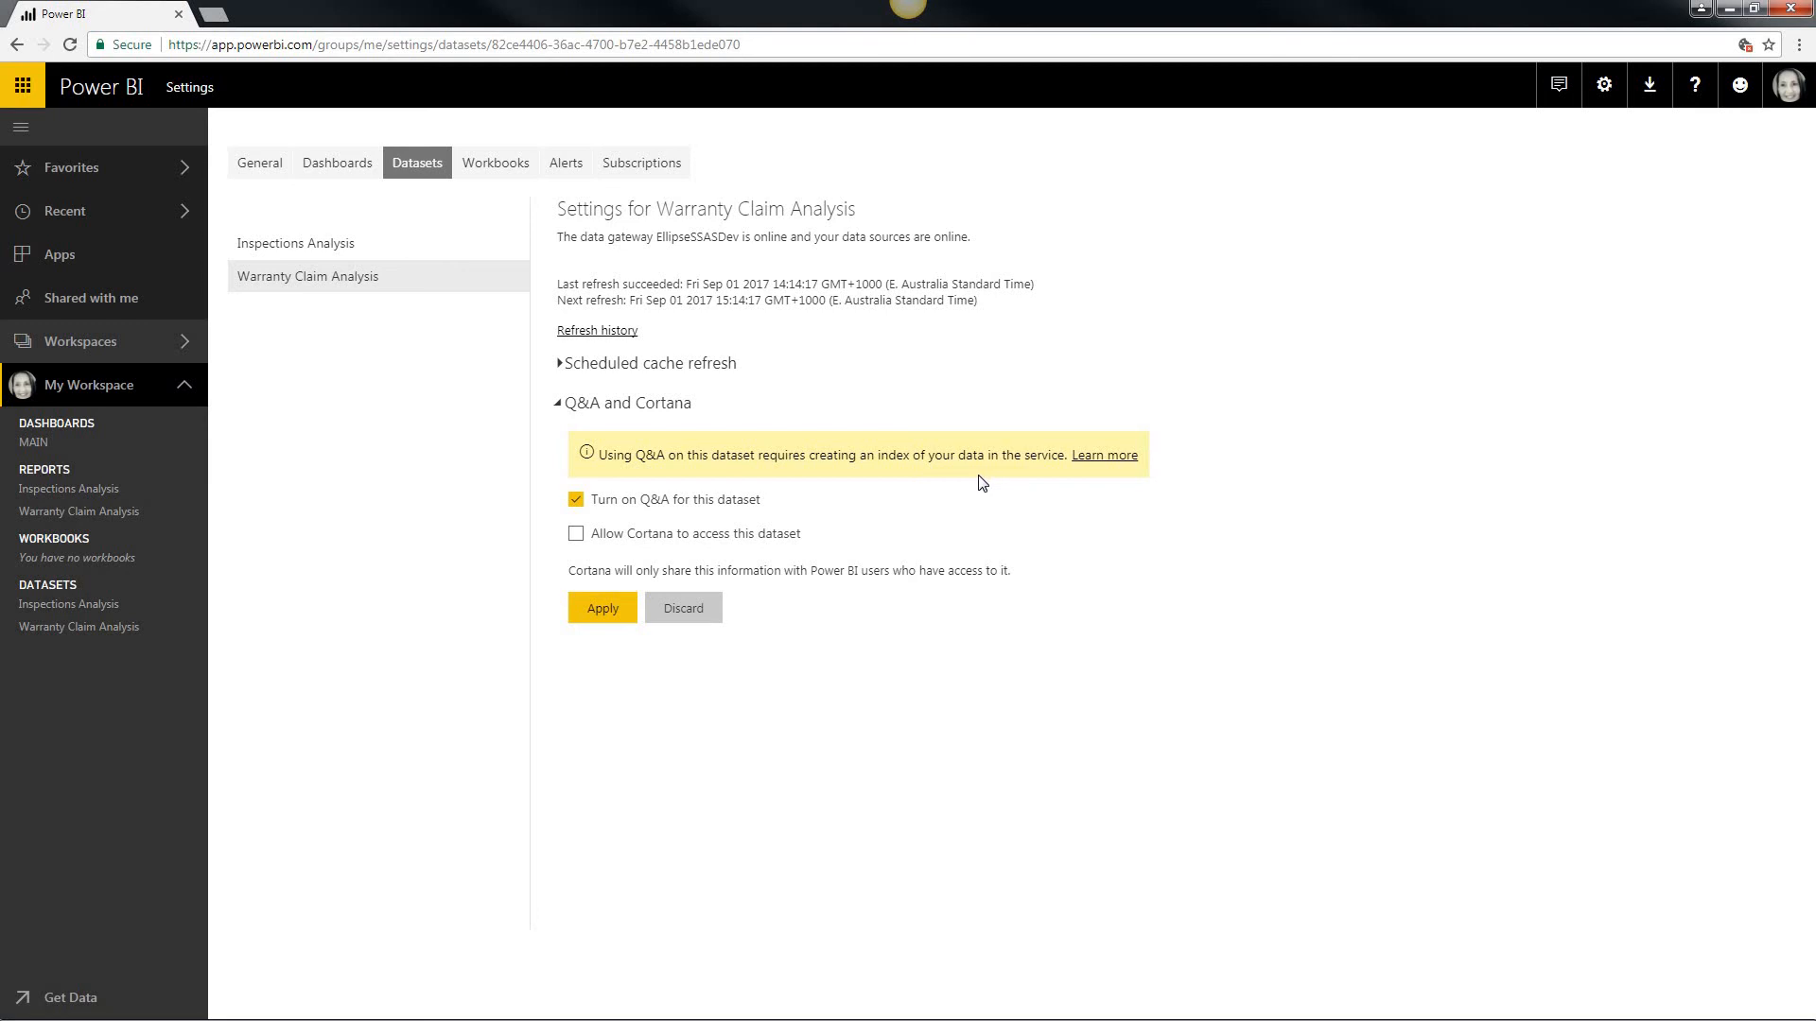
left_click(611, 610)
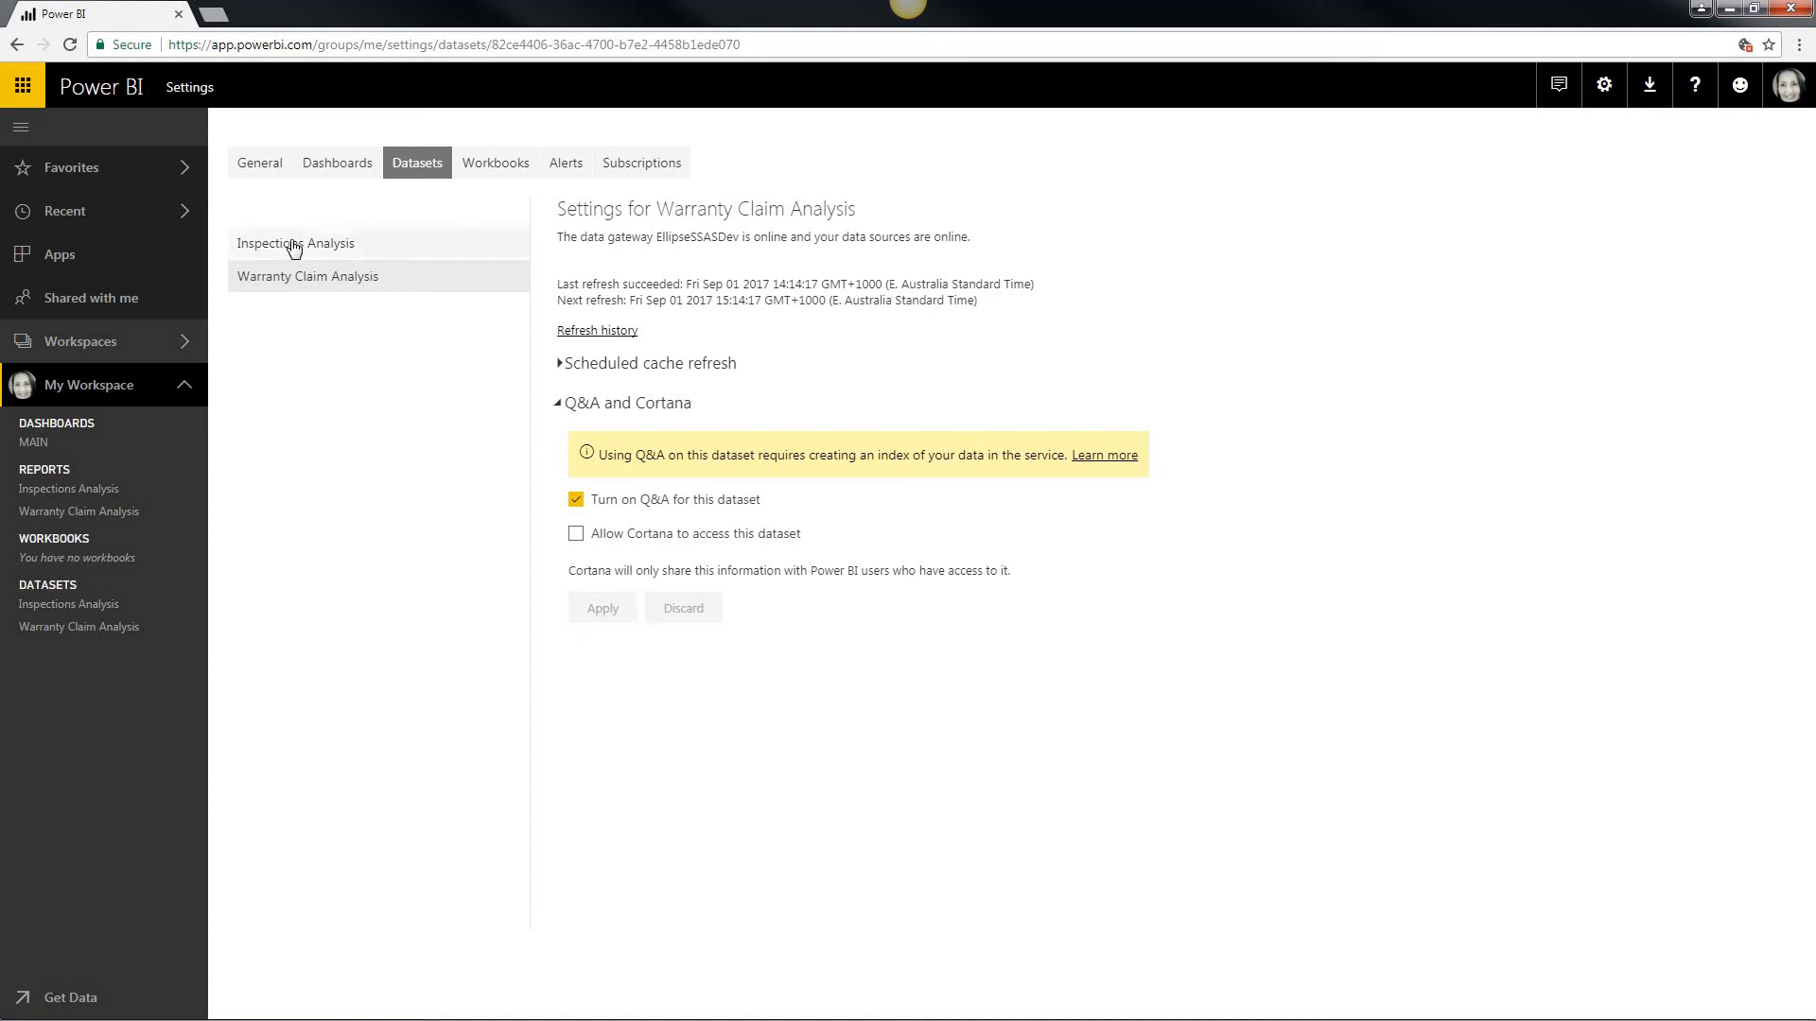
Enable the Q&A search box on the MAIN dashboard in its settings and apply the change
left_click(338, 164)
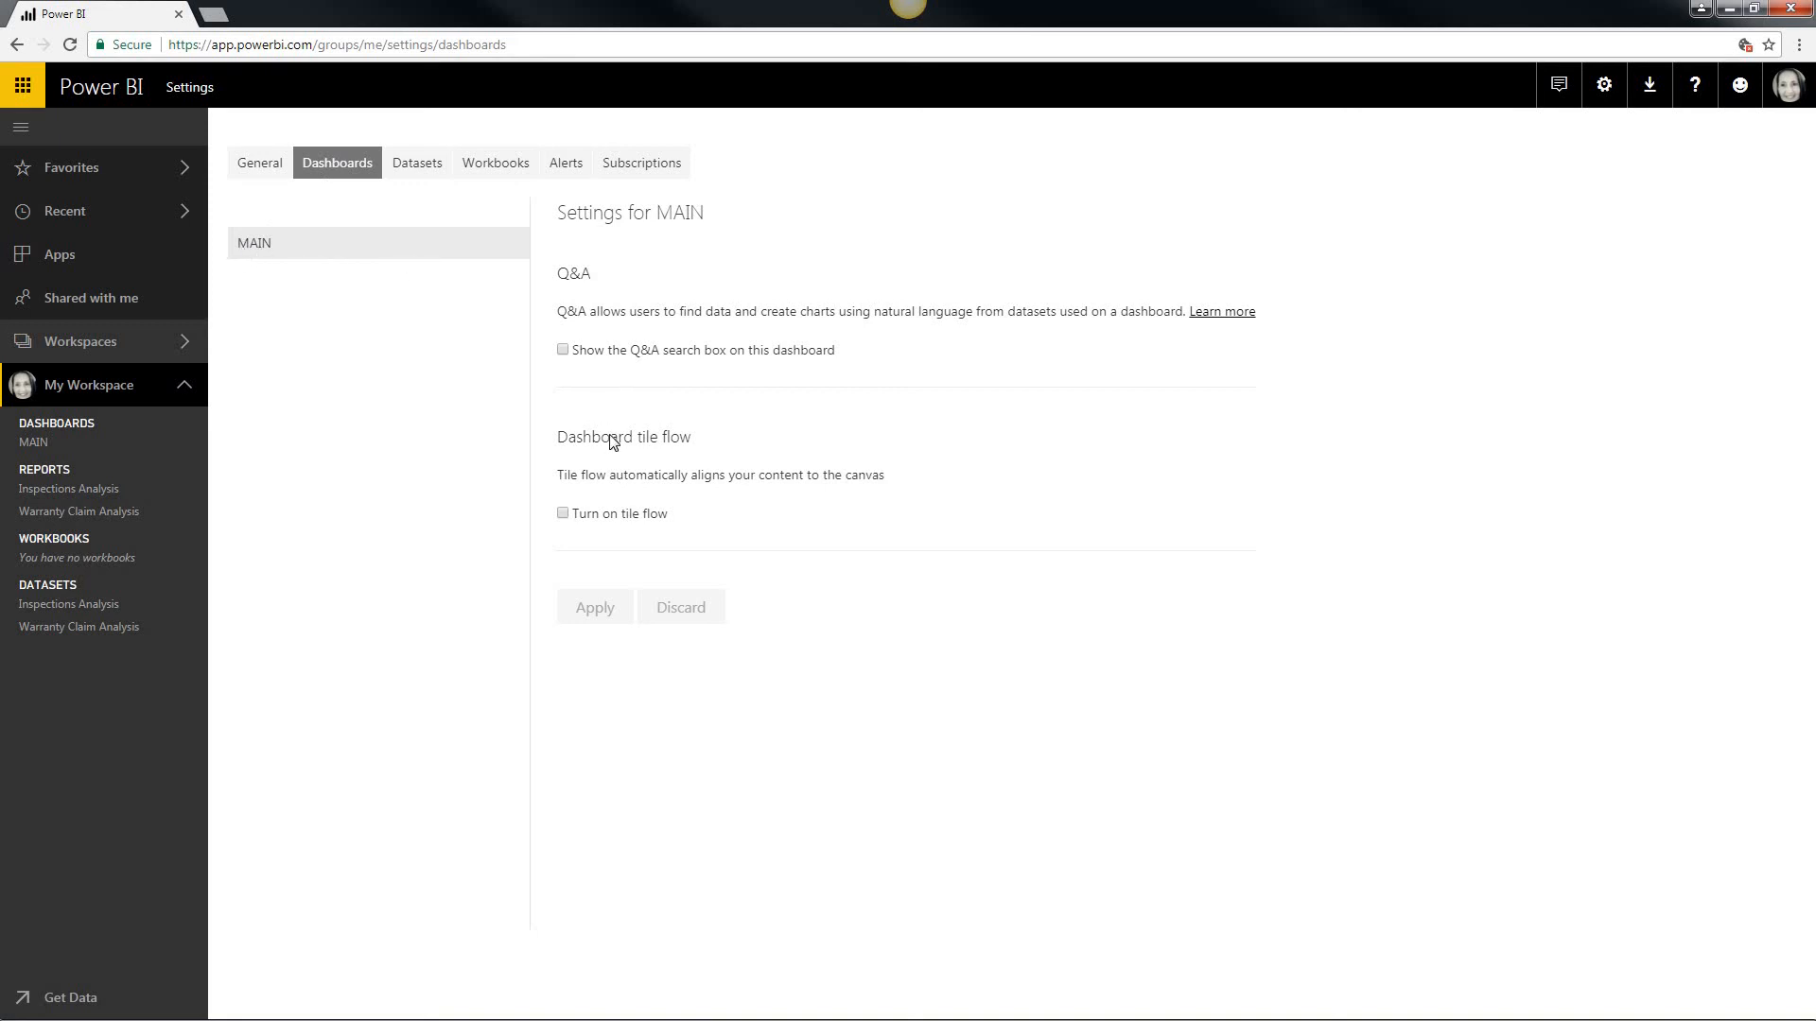
left_click(565, 352)
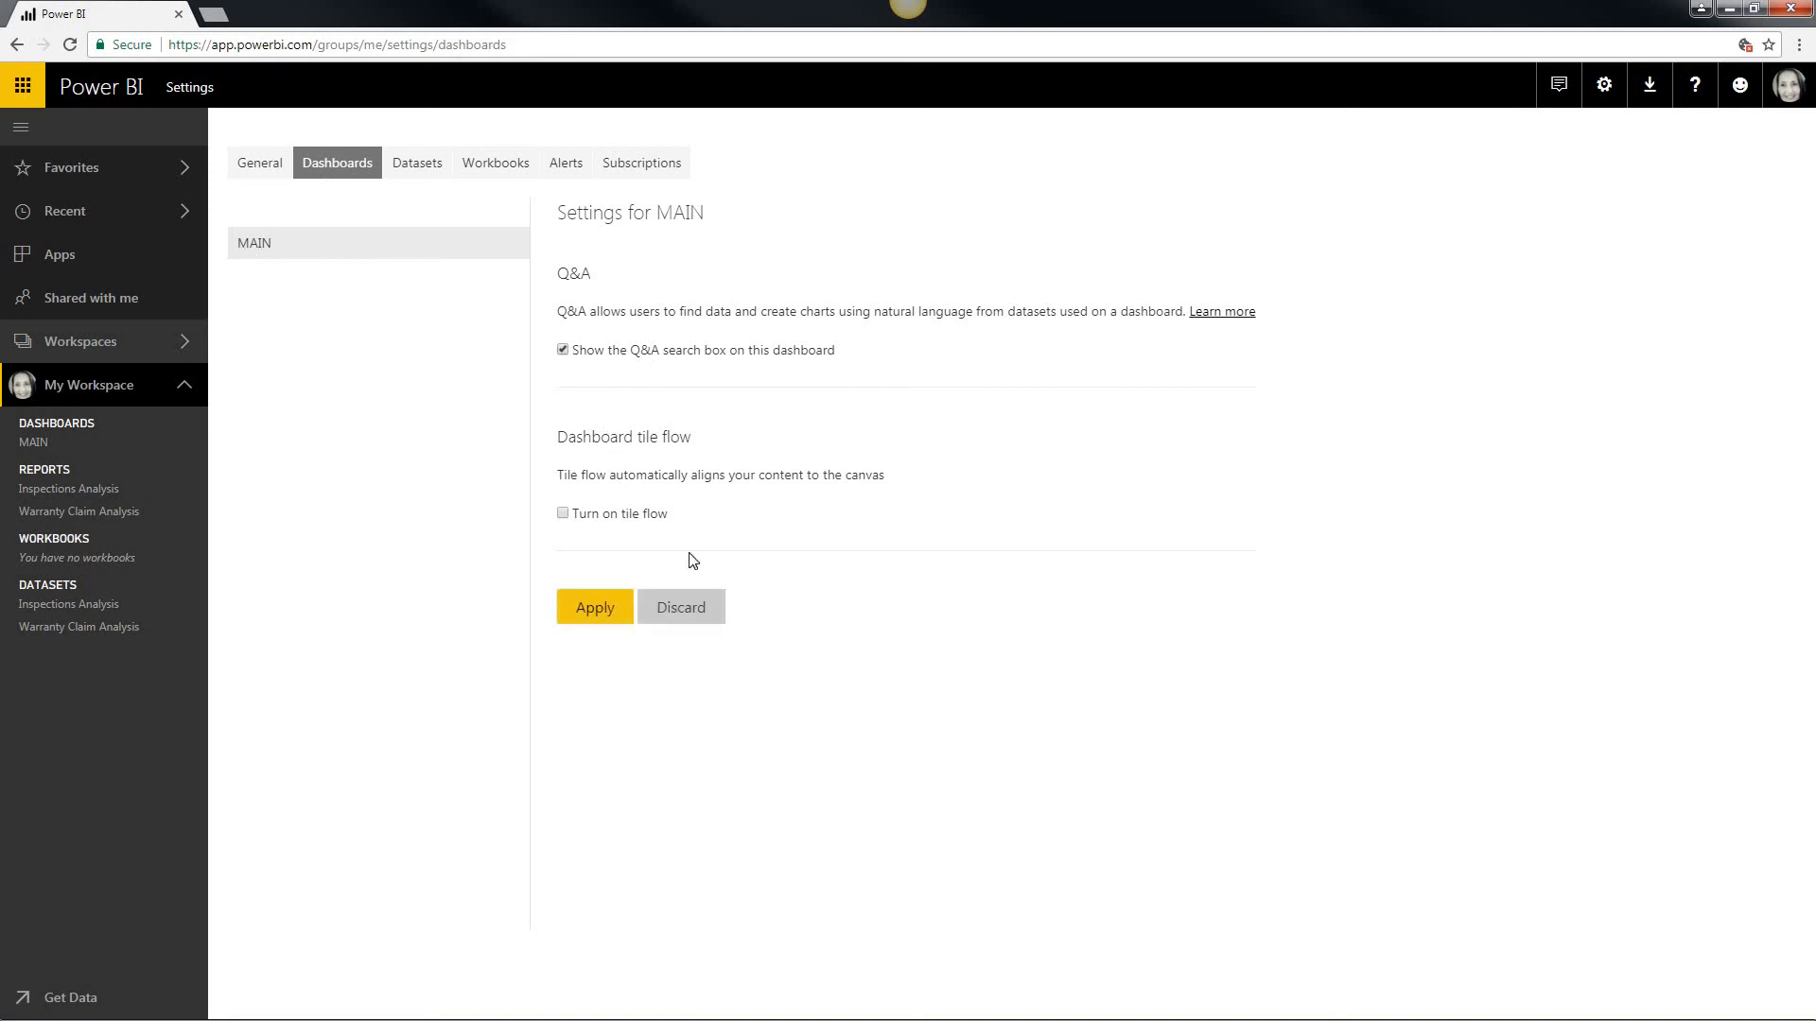
left_click(591, 612)
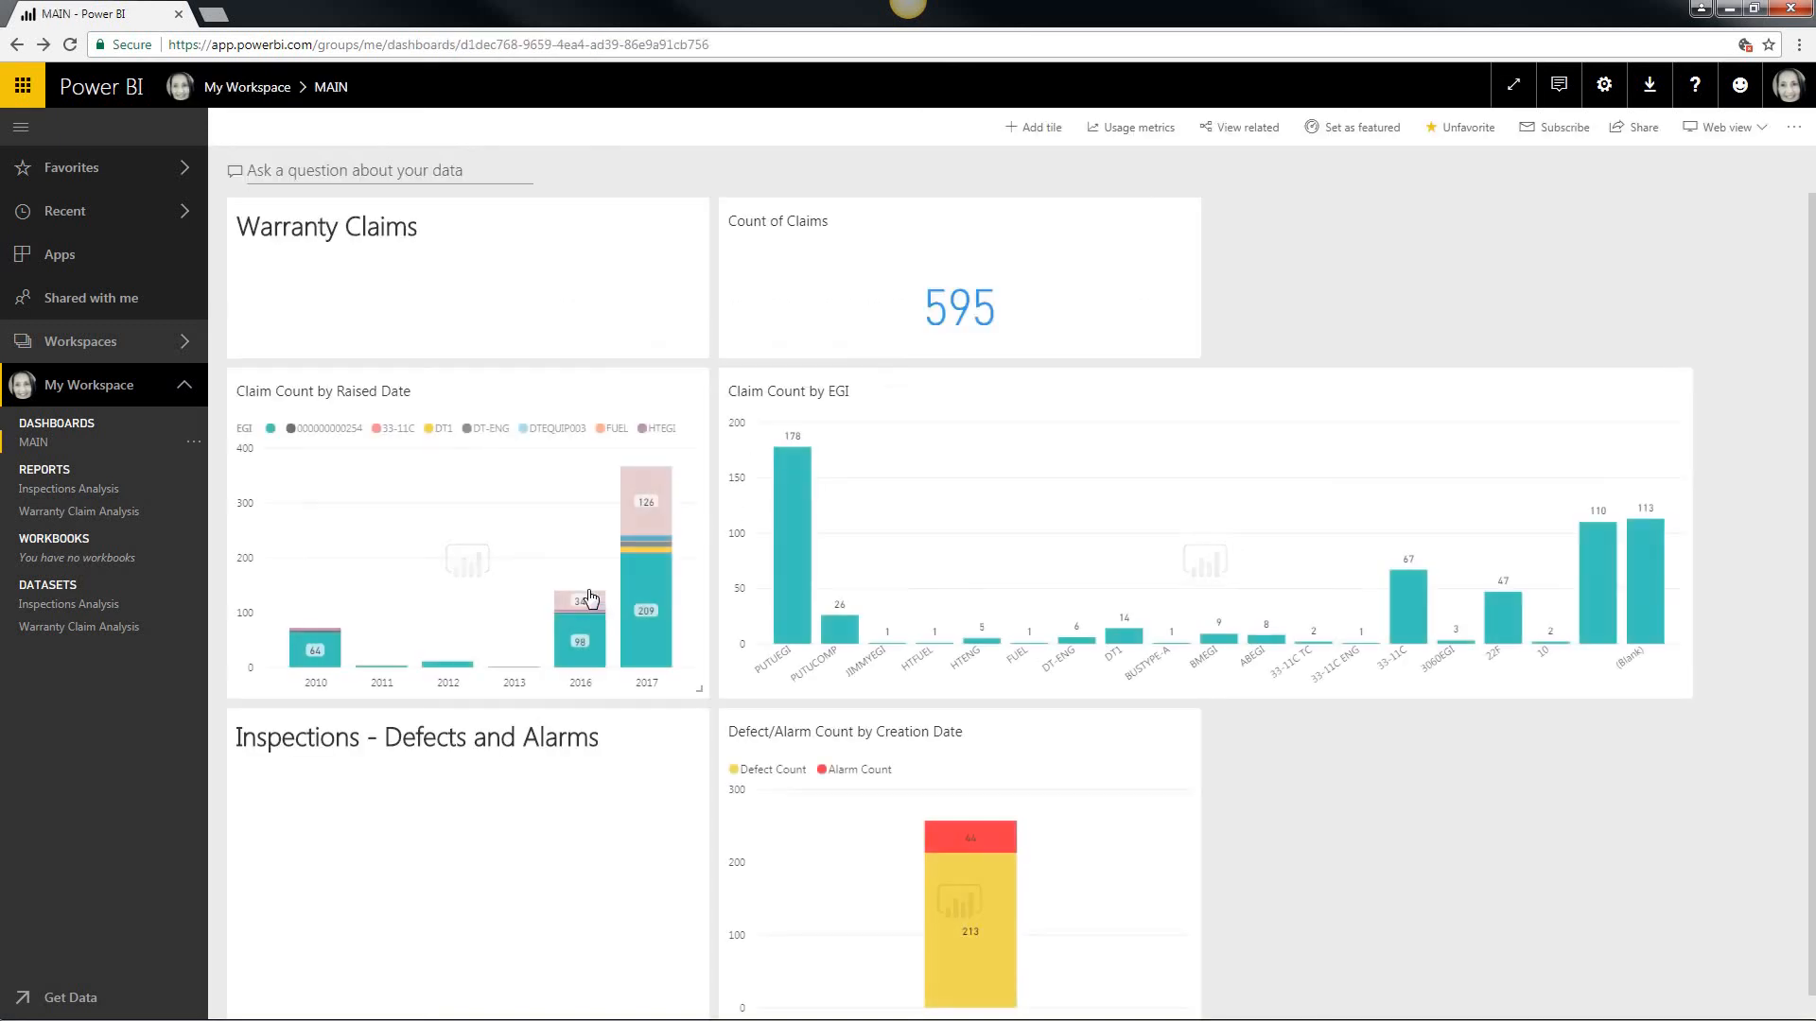
Review the featured Q&A questions in the settings of the Warranty Claim Analysis dataset
left_click(1604, 84)
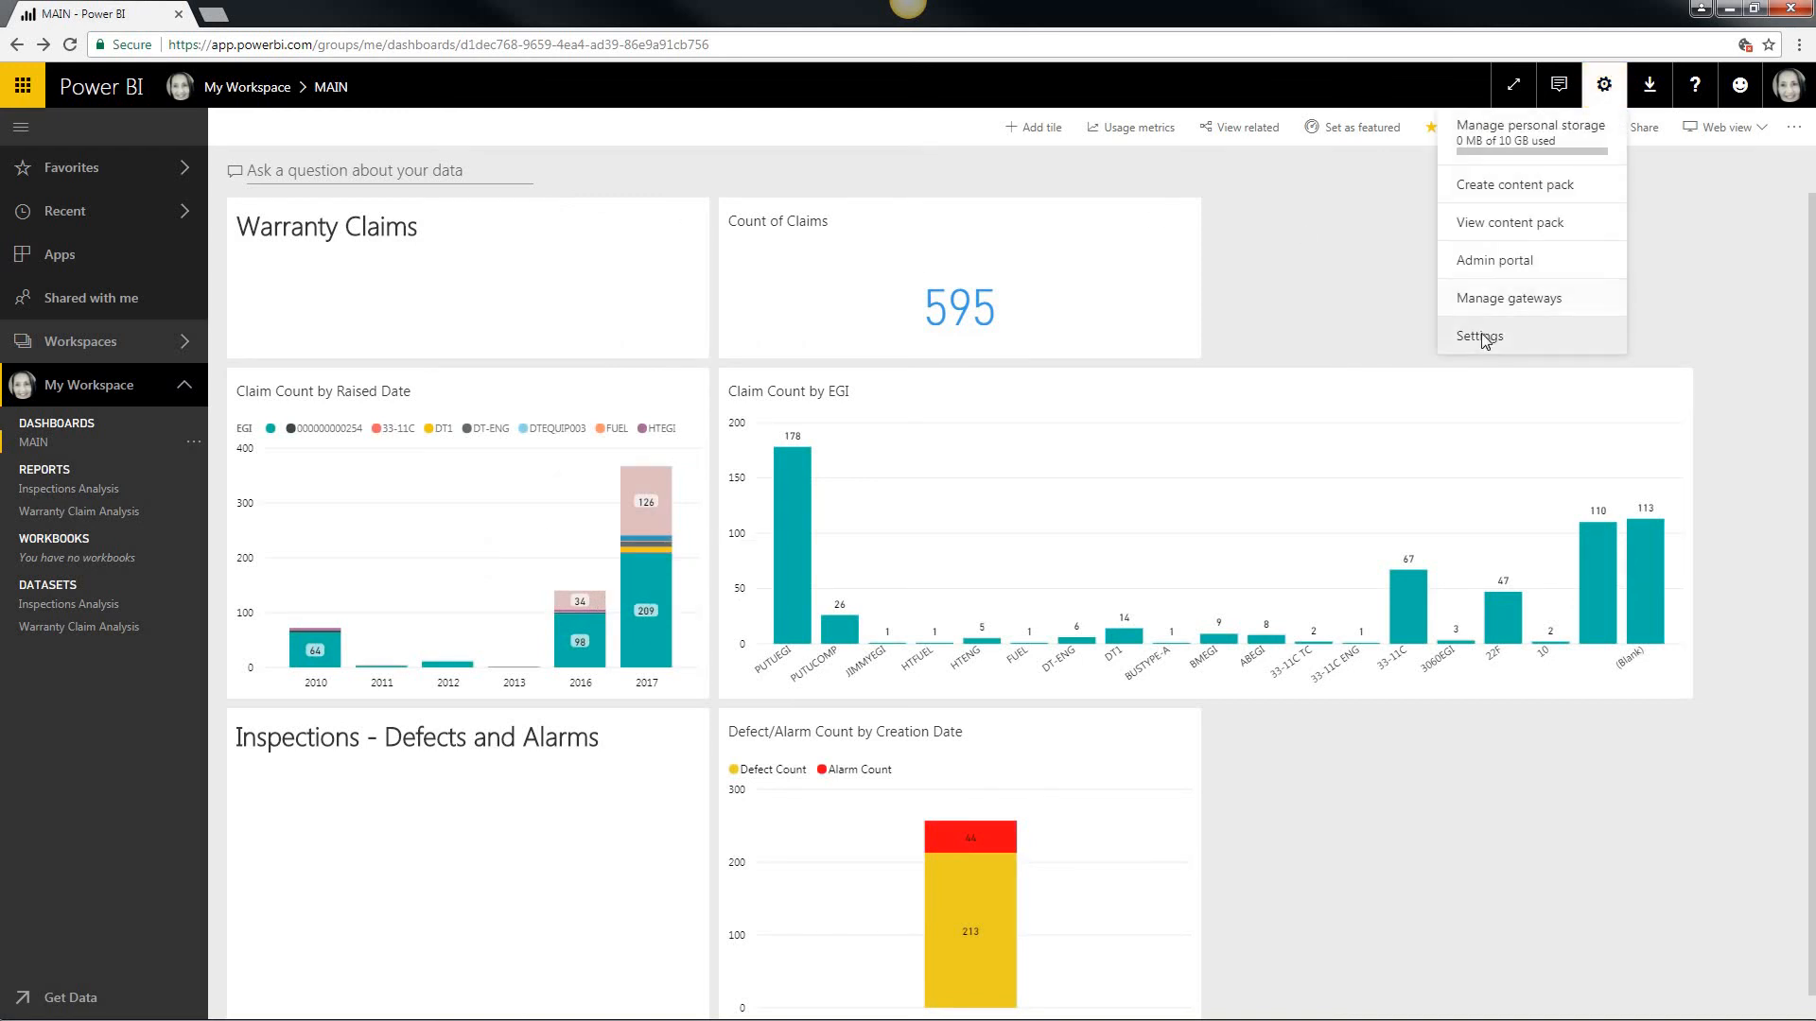
left_click(1487, 336)
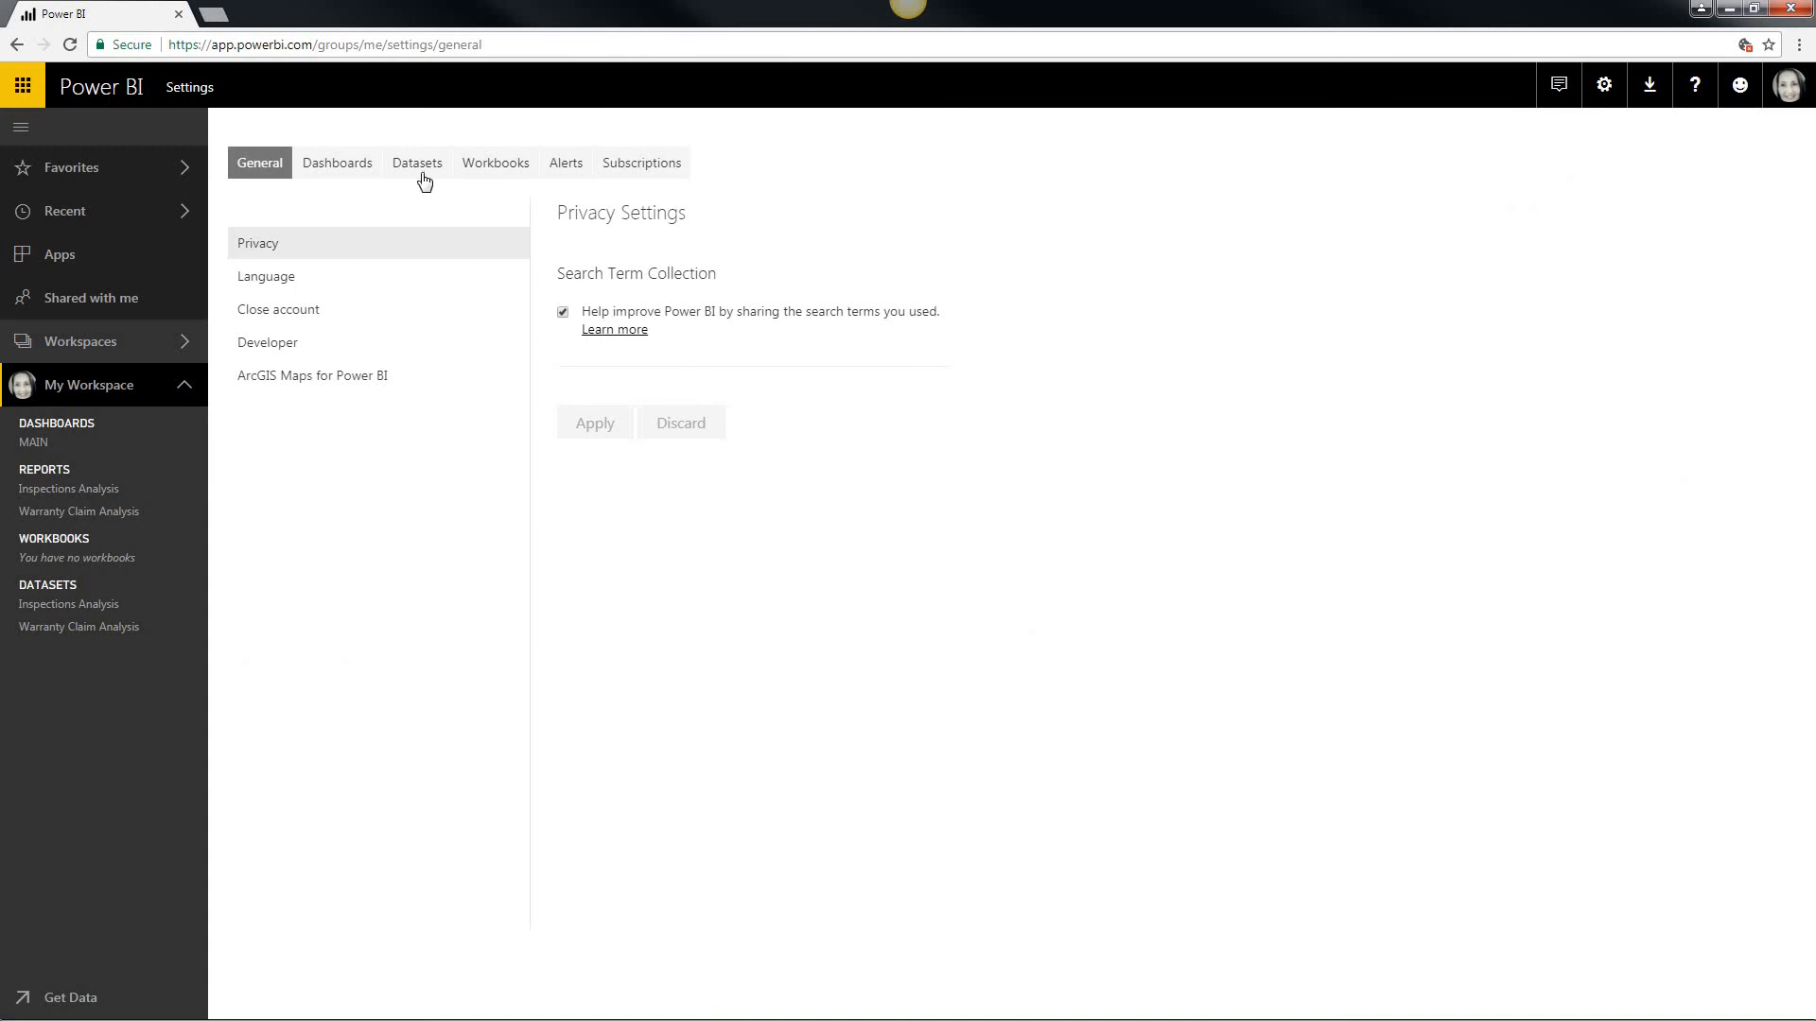
left_click(424, 180)
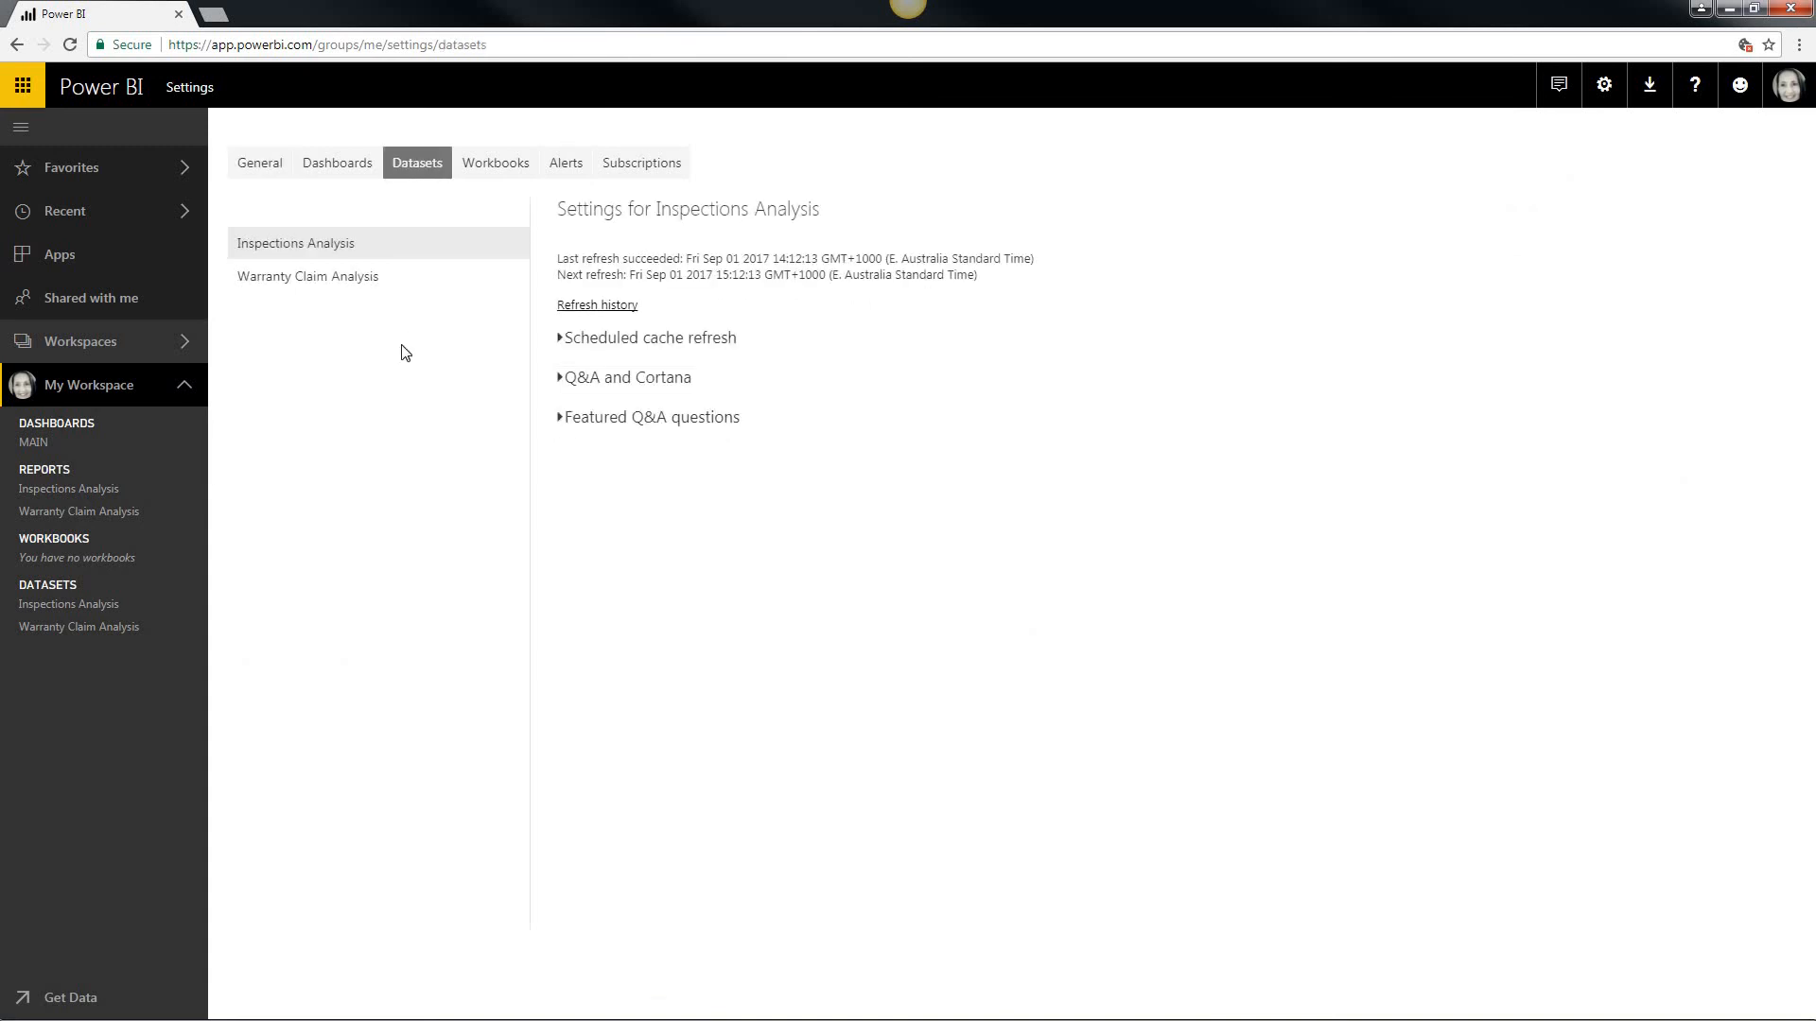
left_click(300, 287)
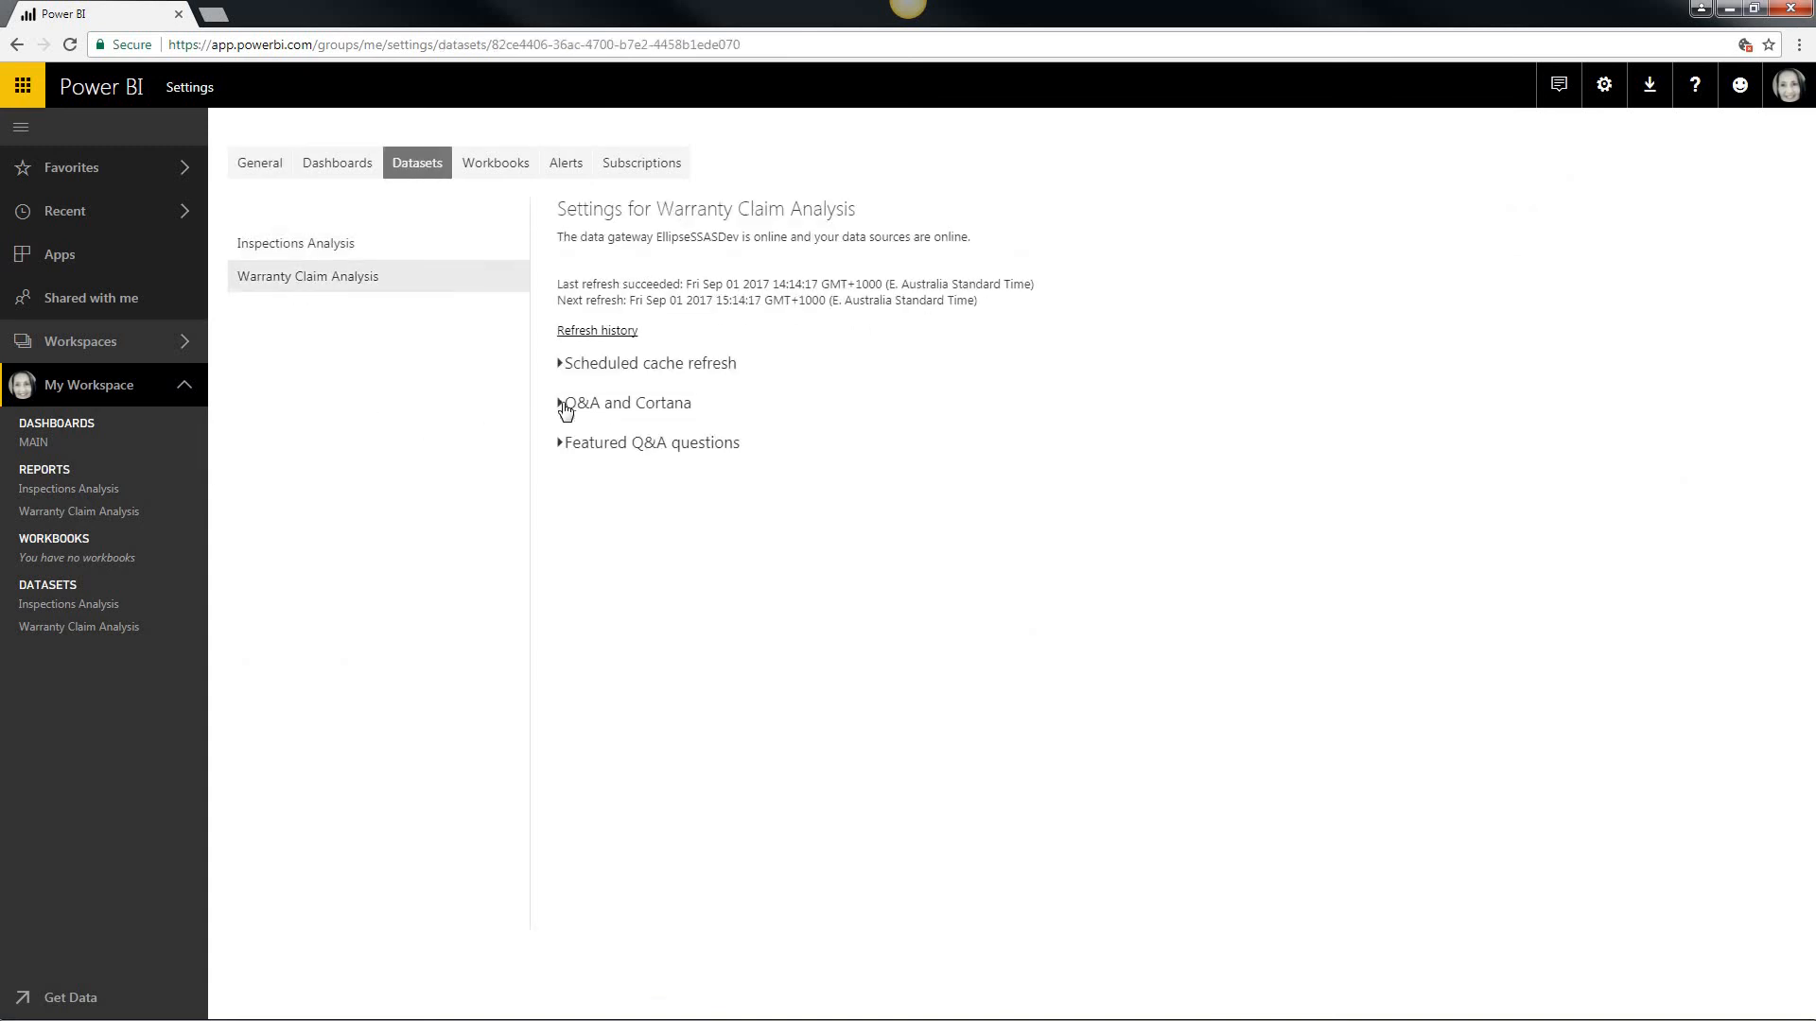
left_click(578, 451)
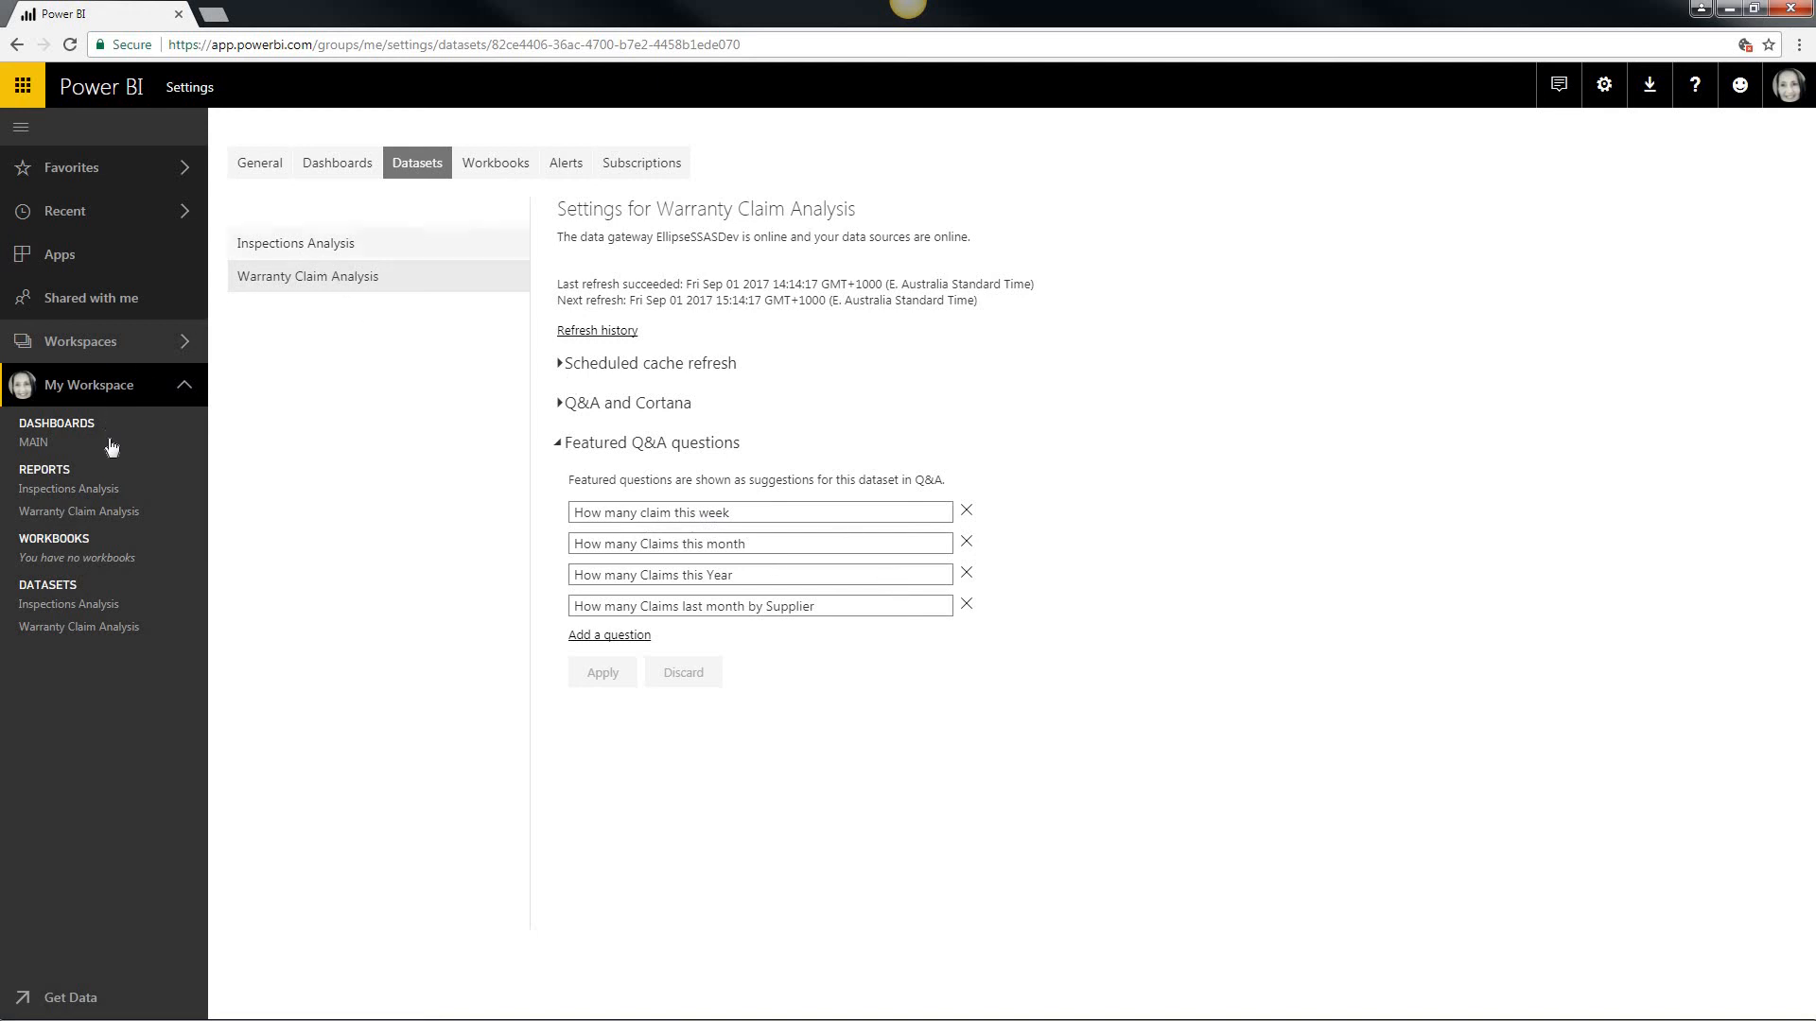
Open Q&A from the MAIN dashboard and expand the full list of suggested Warranty Claim Analysis questions
left_click(33, 443)
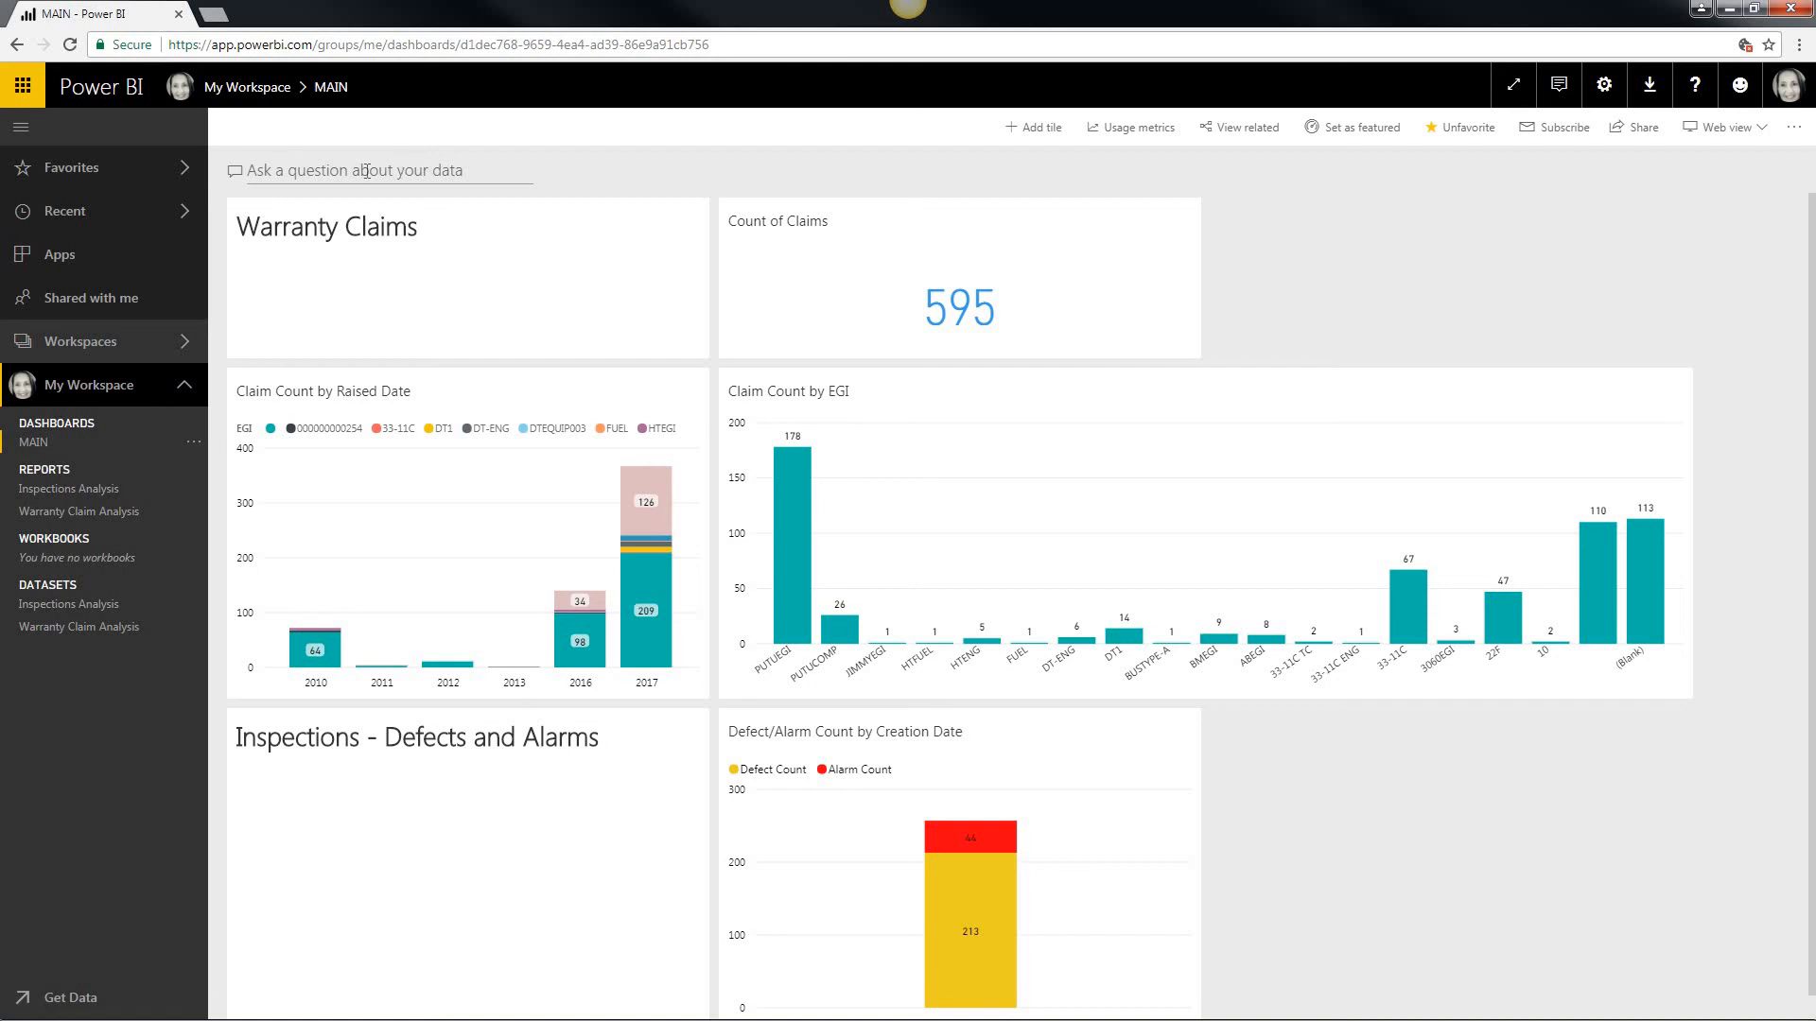
left_click(253, 171)
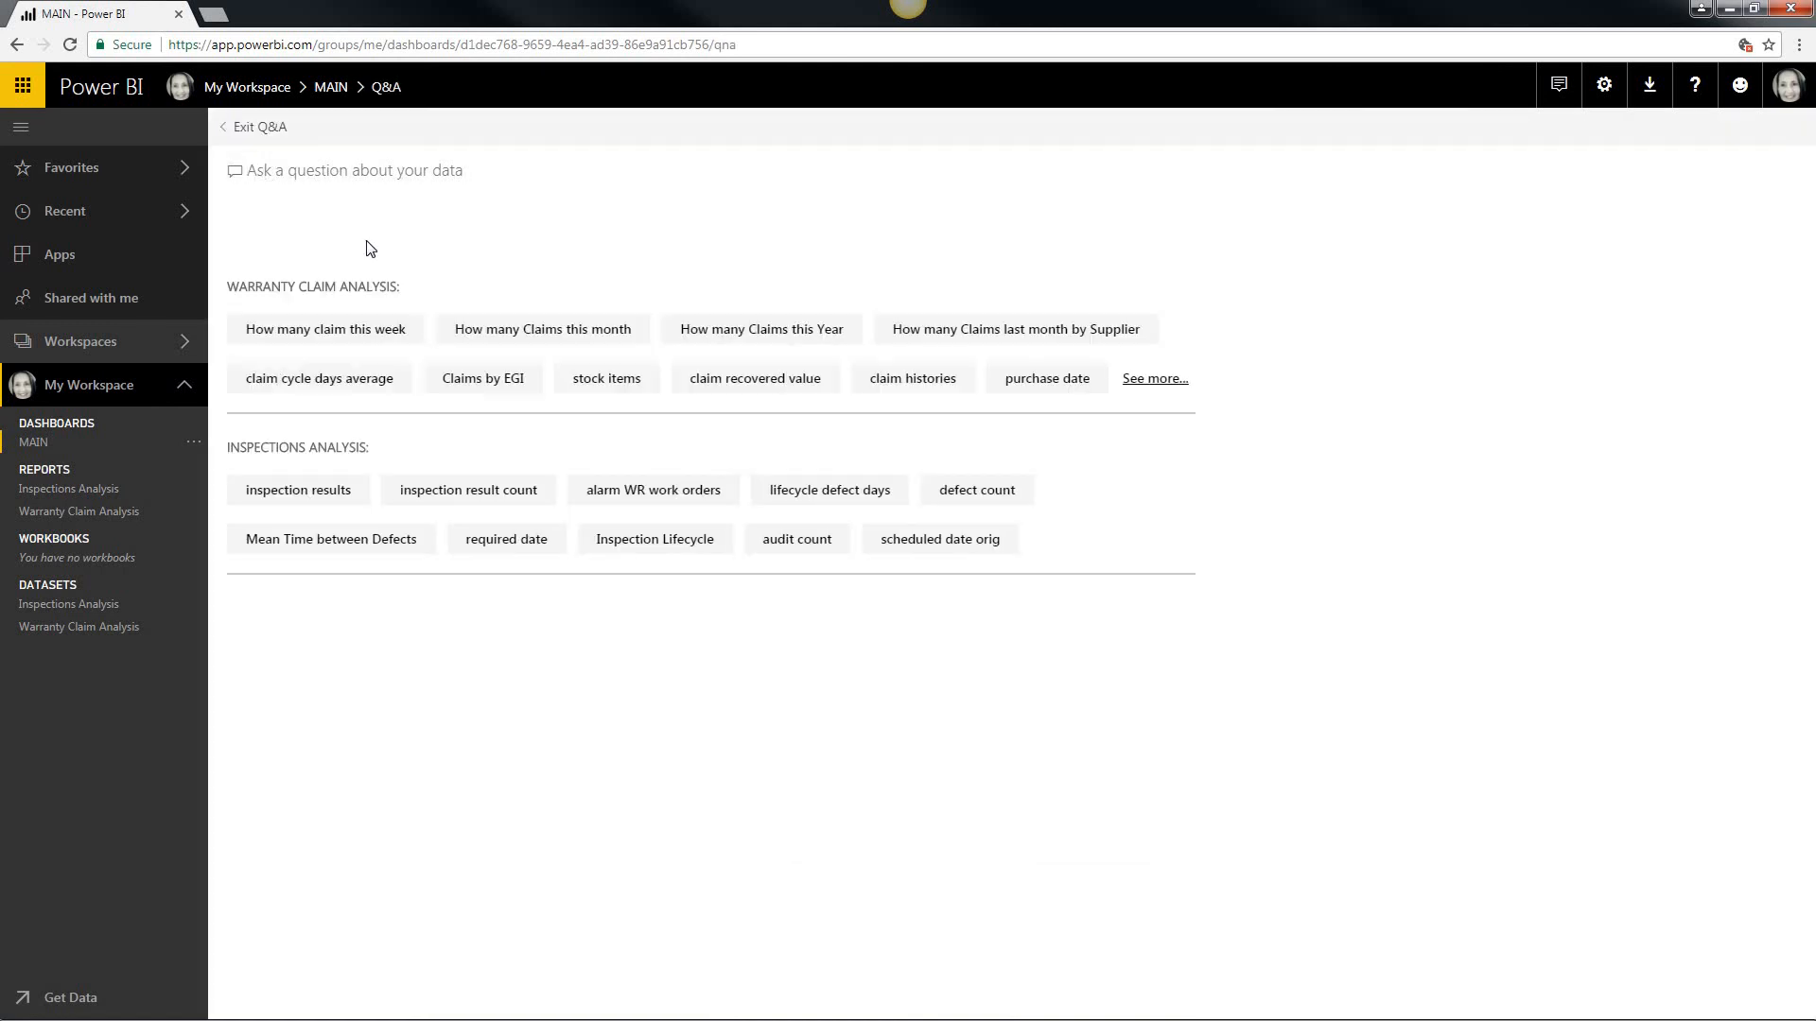
left_click(346, 338)
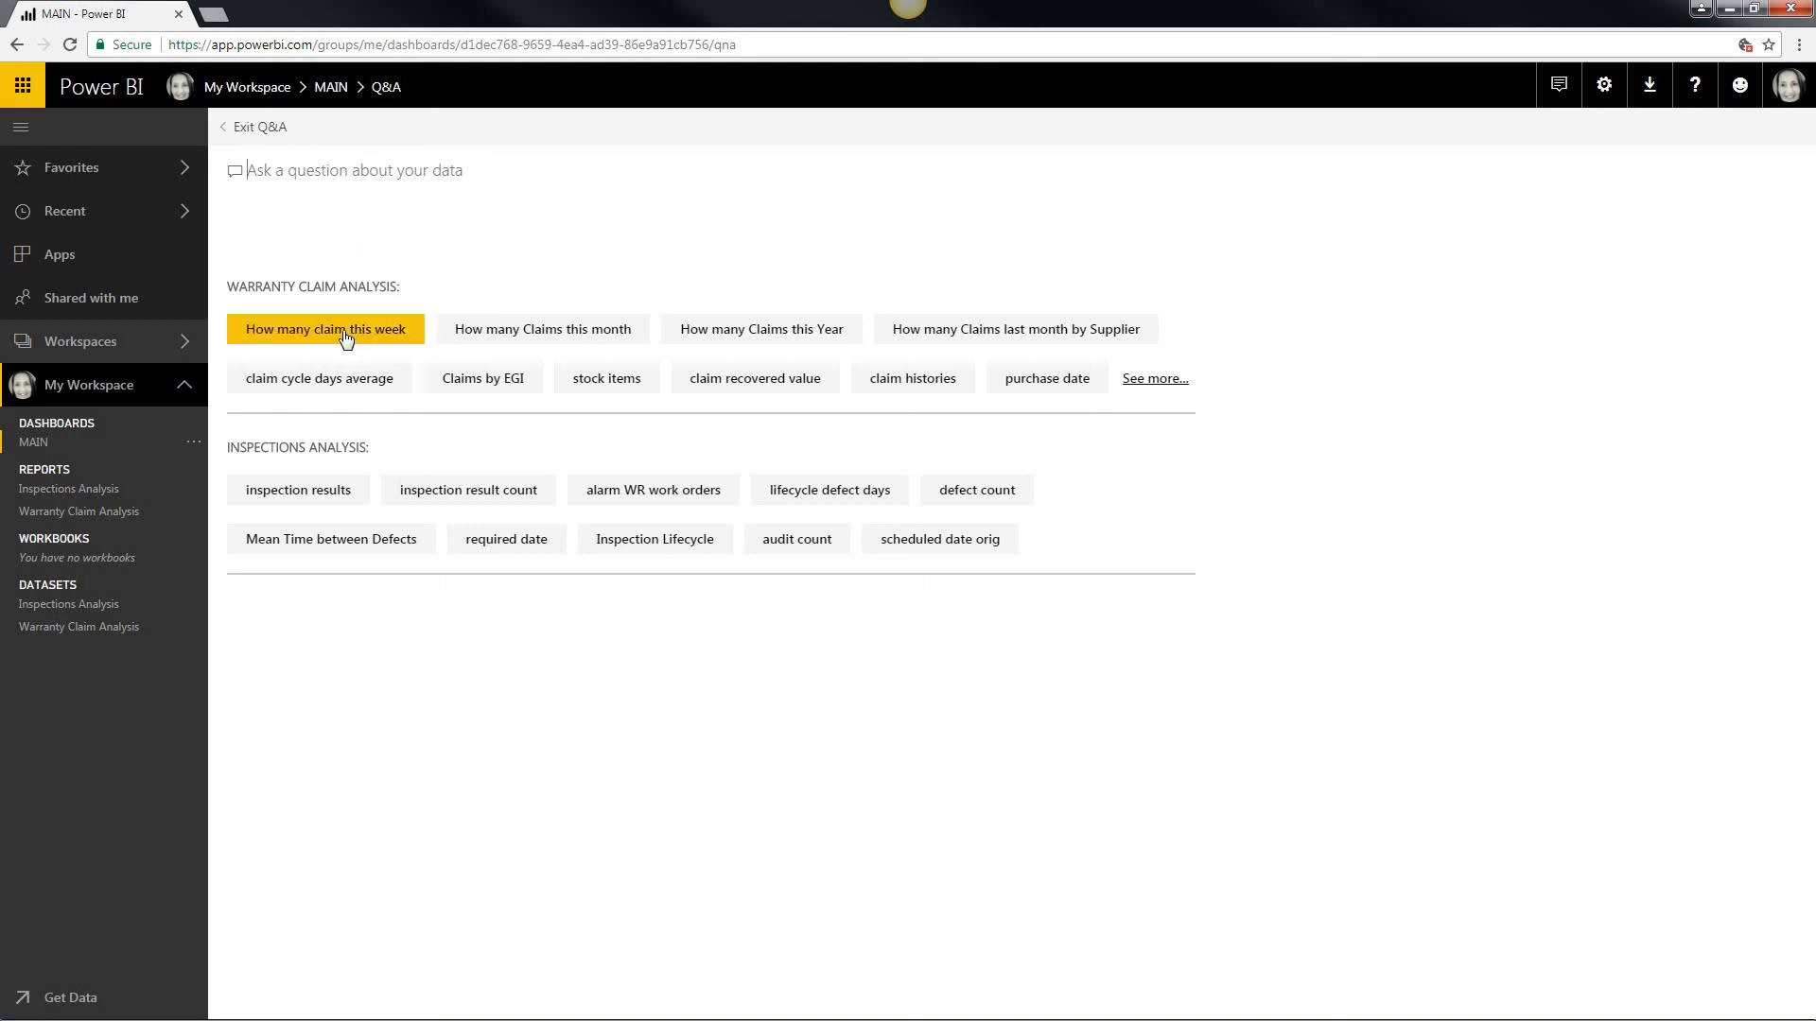
left_click(511, 342)
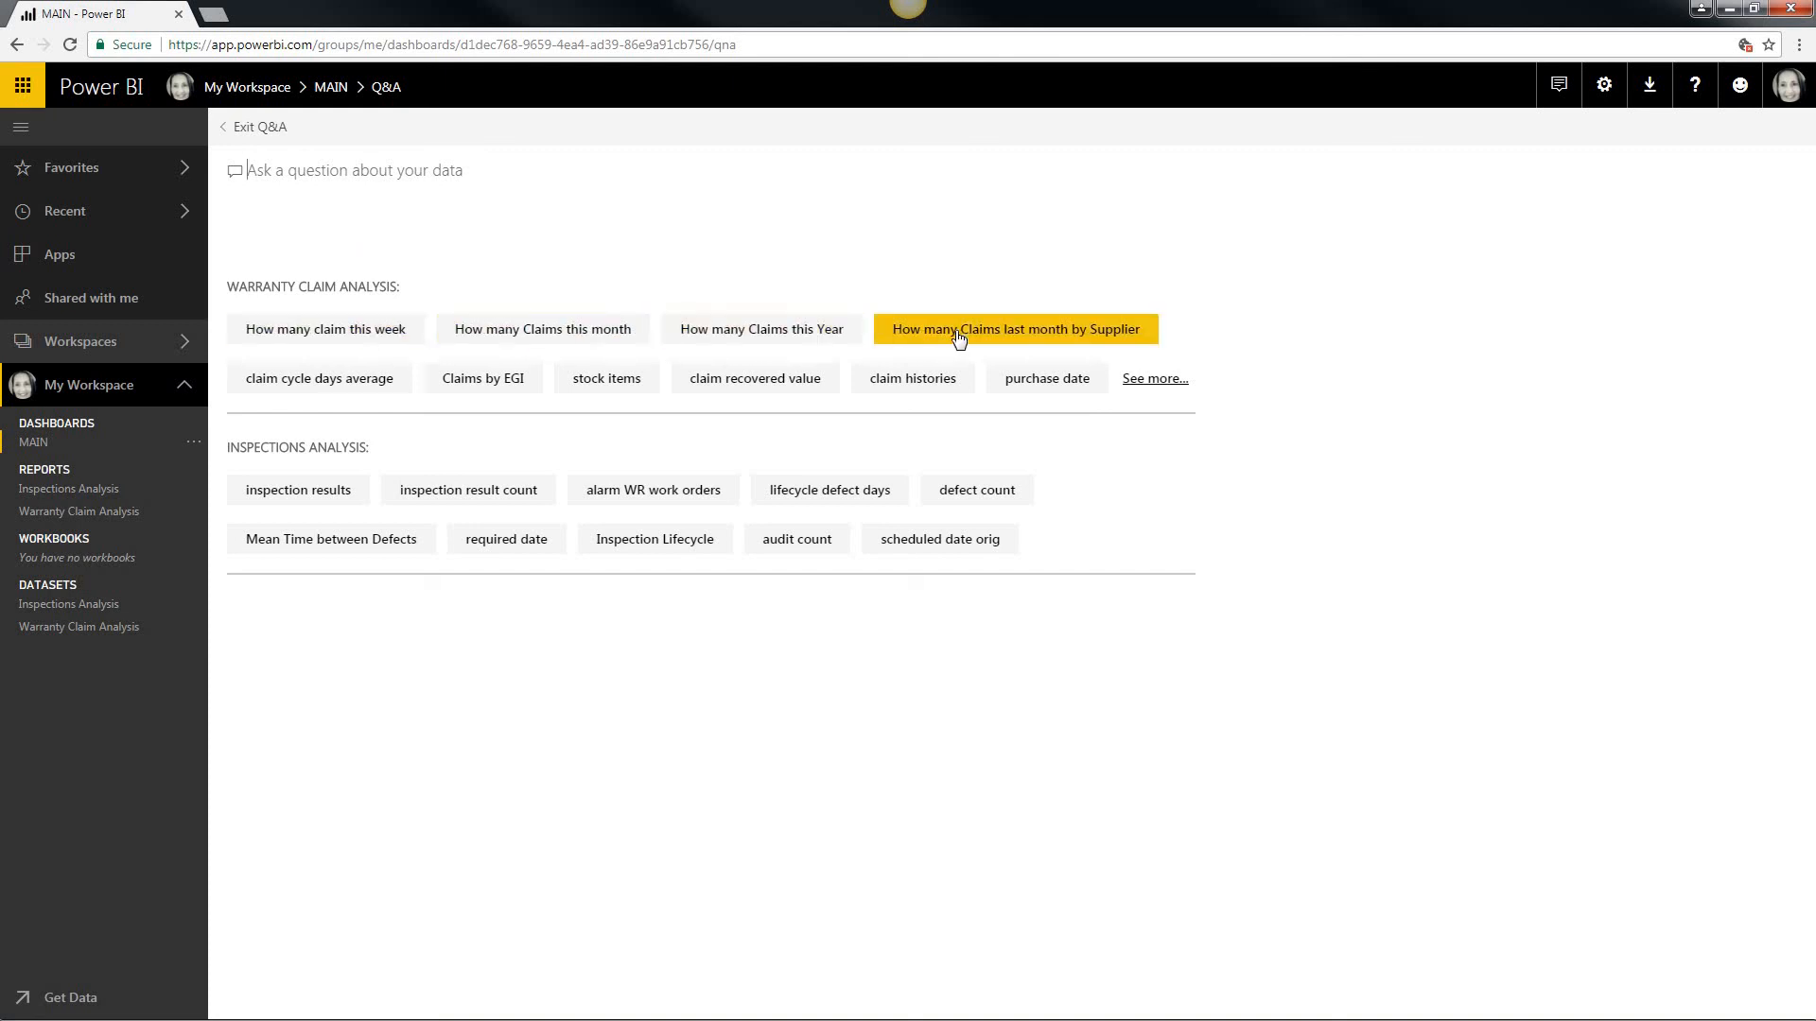
left_click(1155, 379)
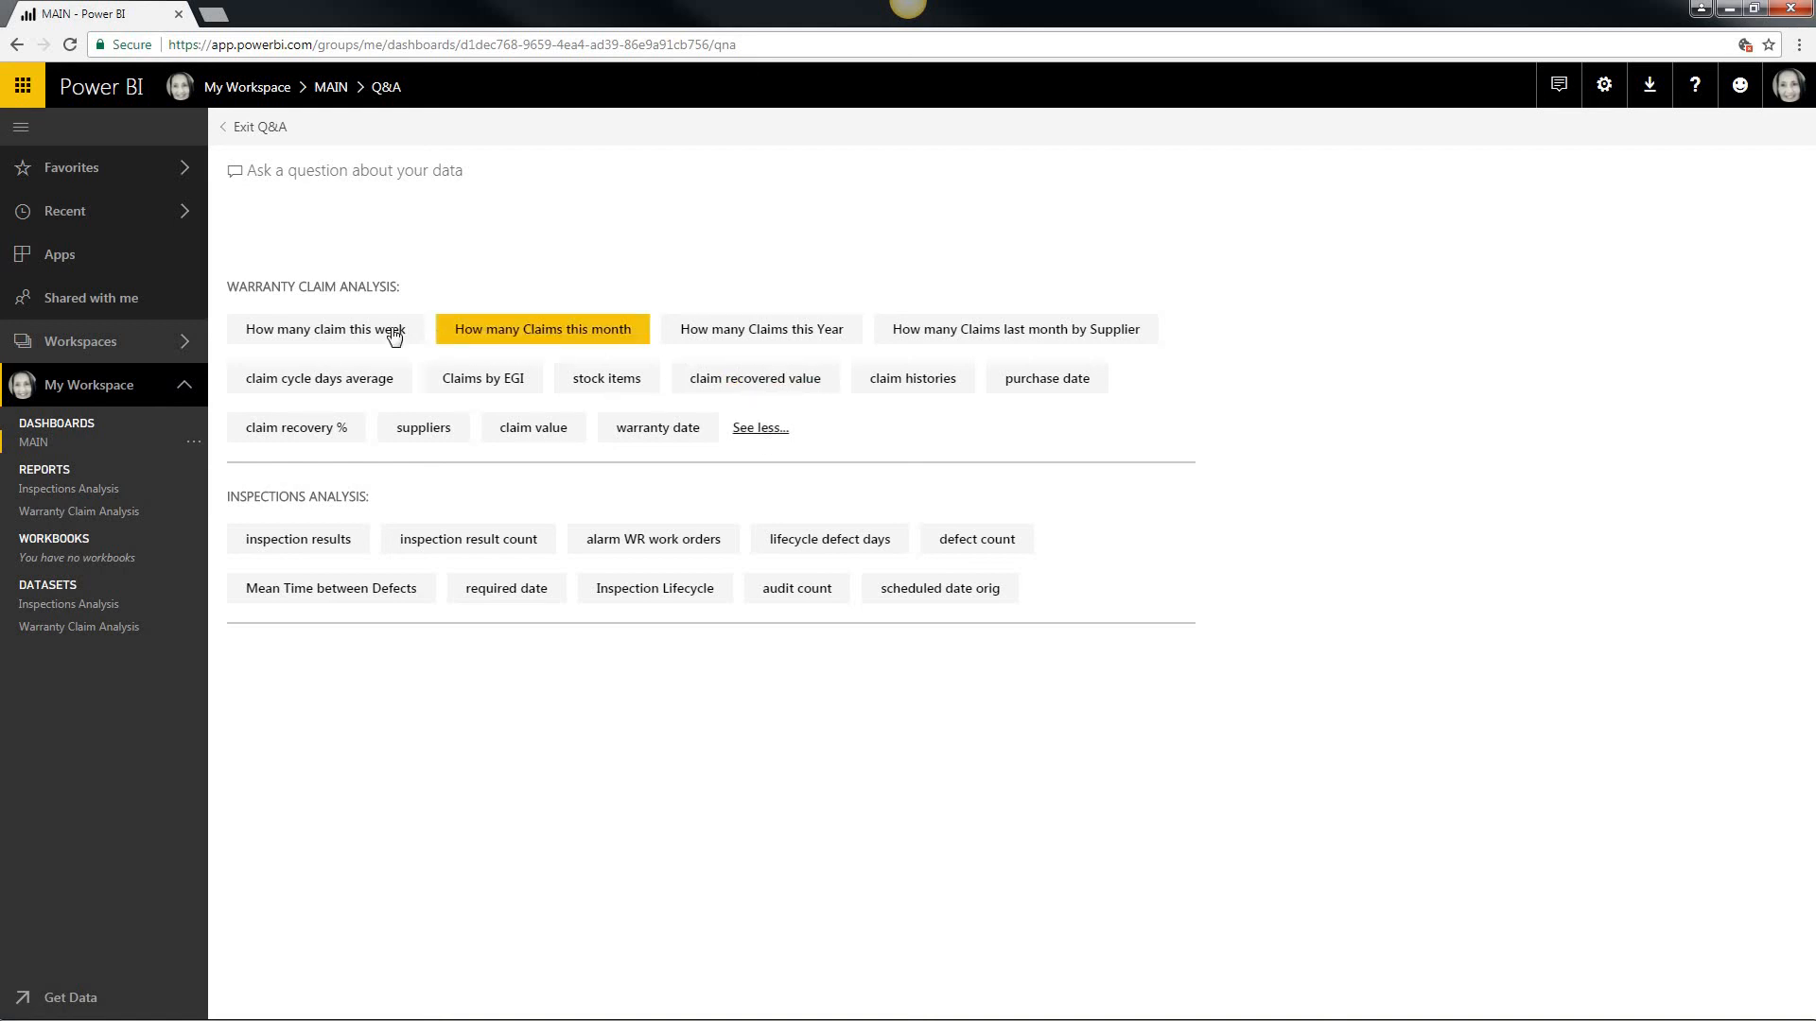
Ask the suggested question "How many Claims this Year" and expand the visualization, filter and field options beside the answer
left_click(755, 336)
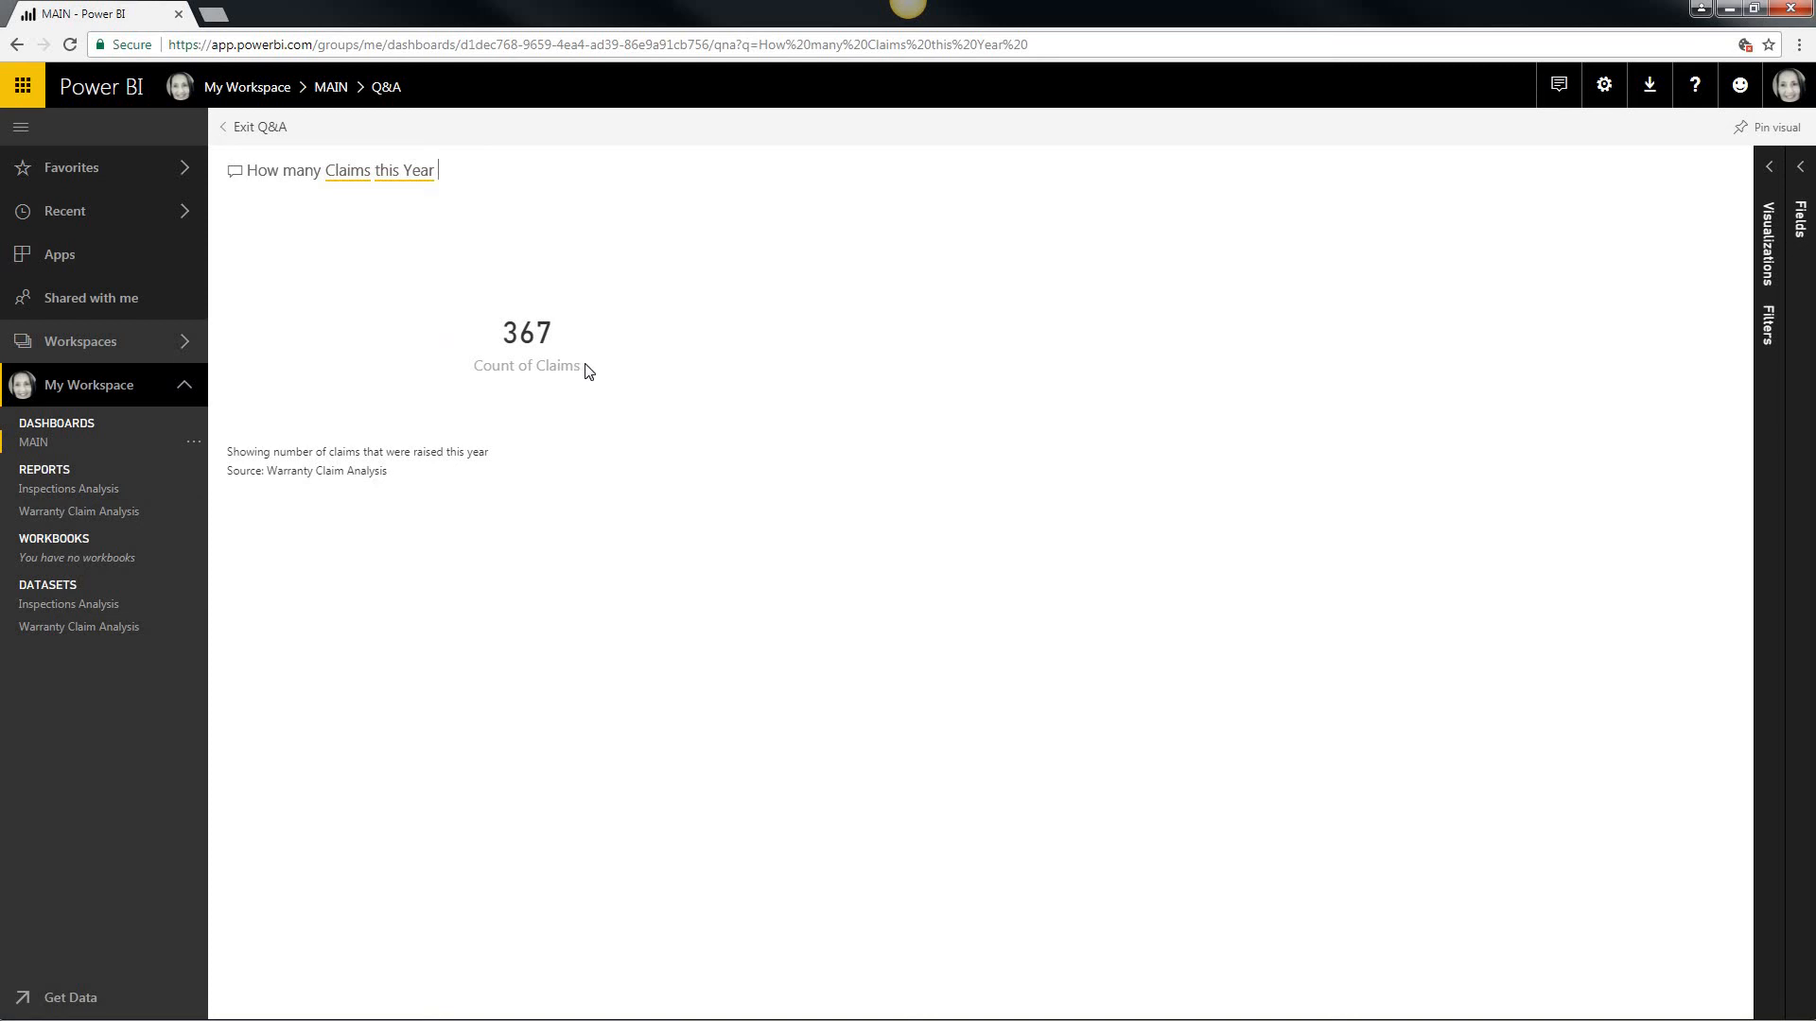
left_click(1770, 168)
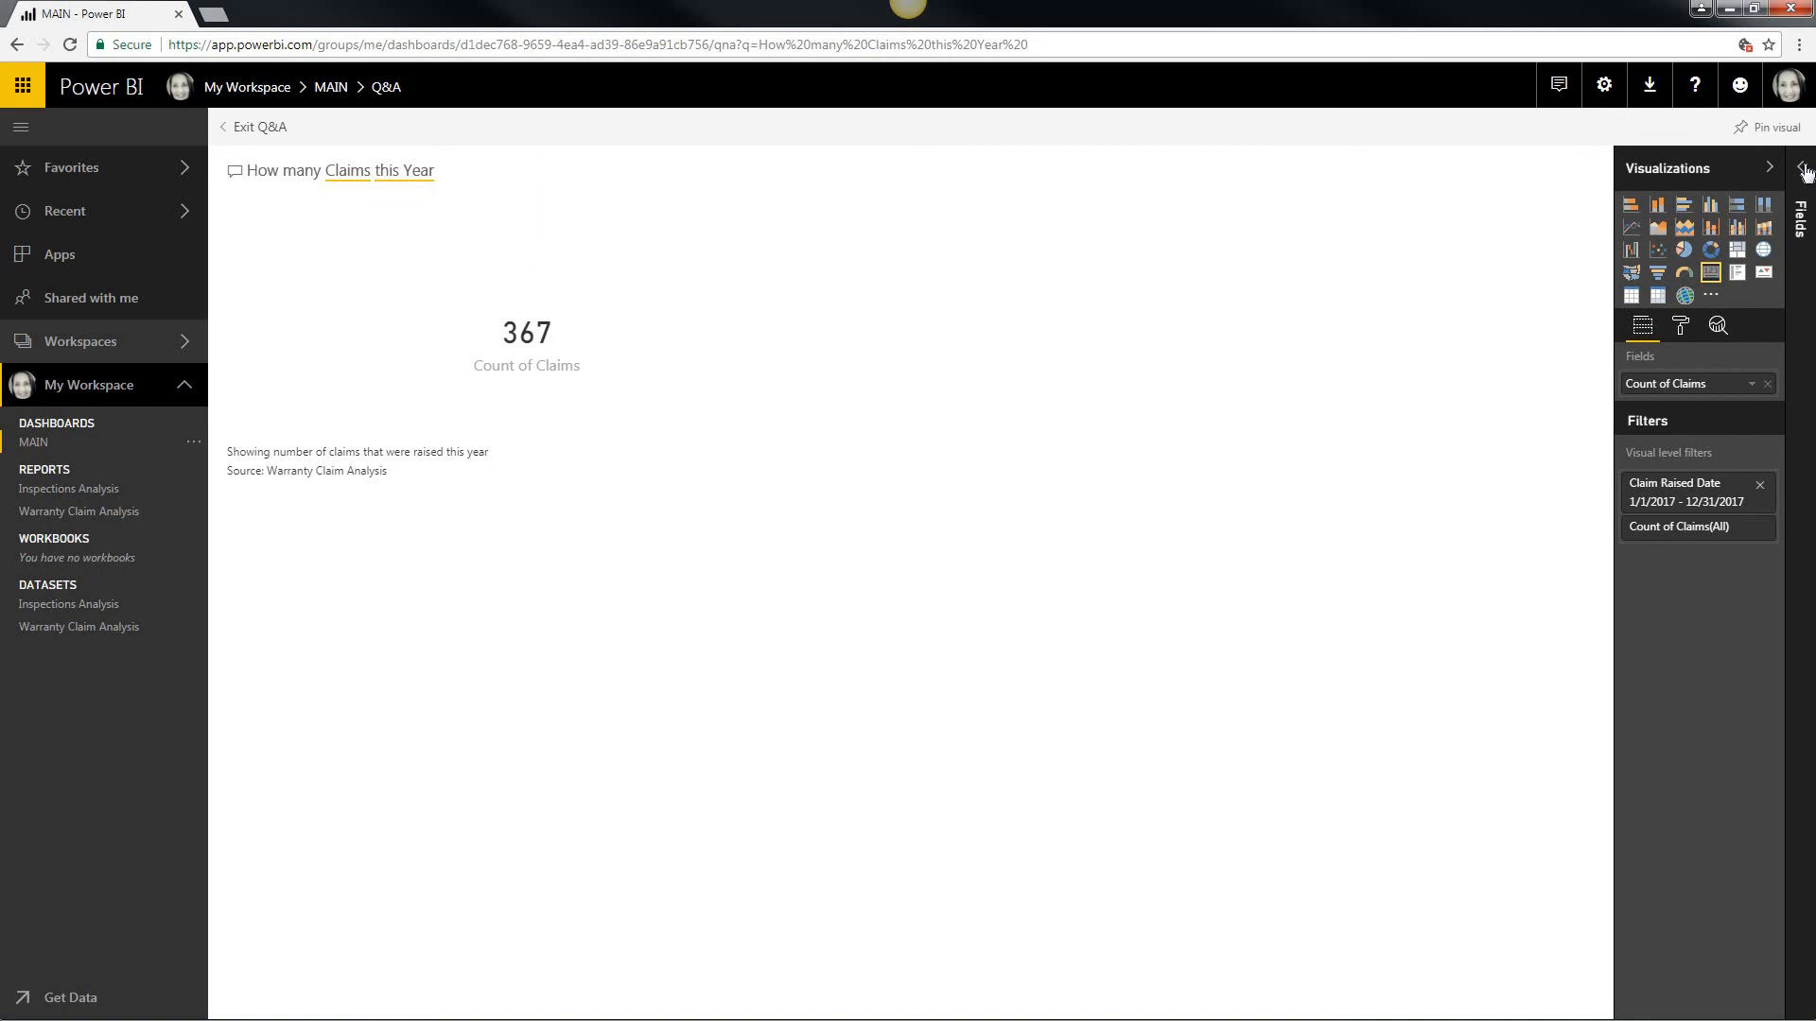
left_click(1805, 171)
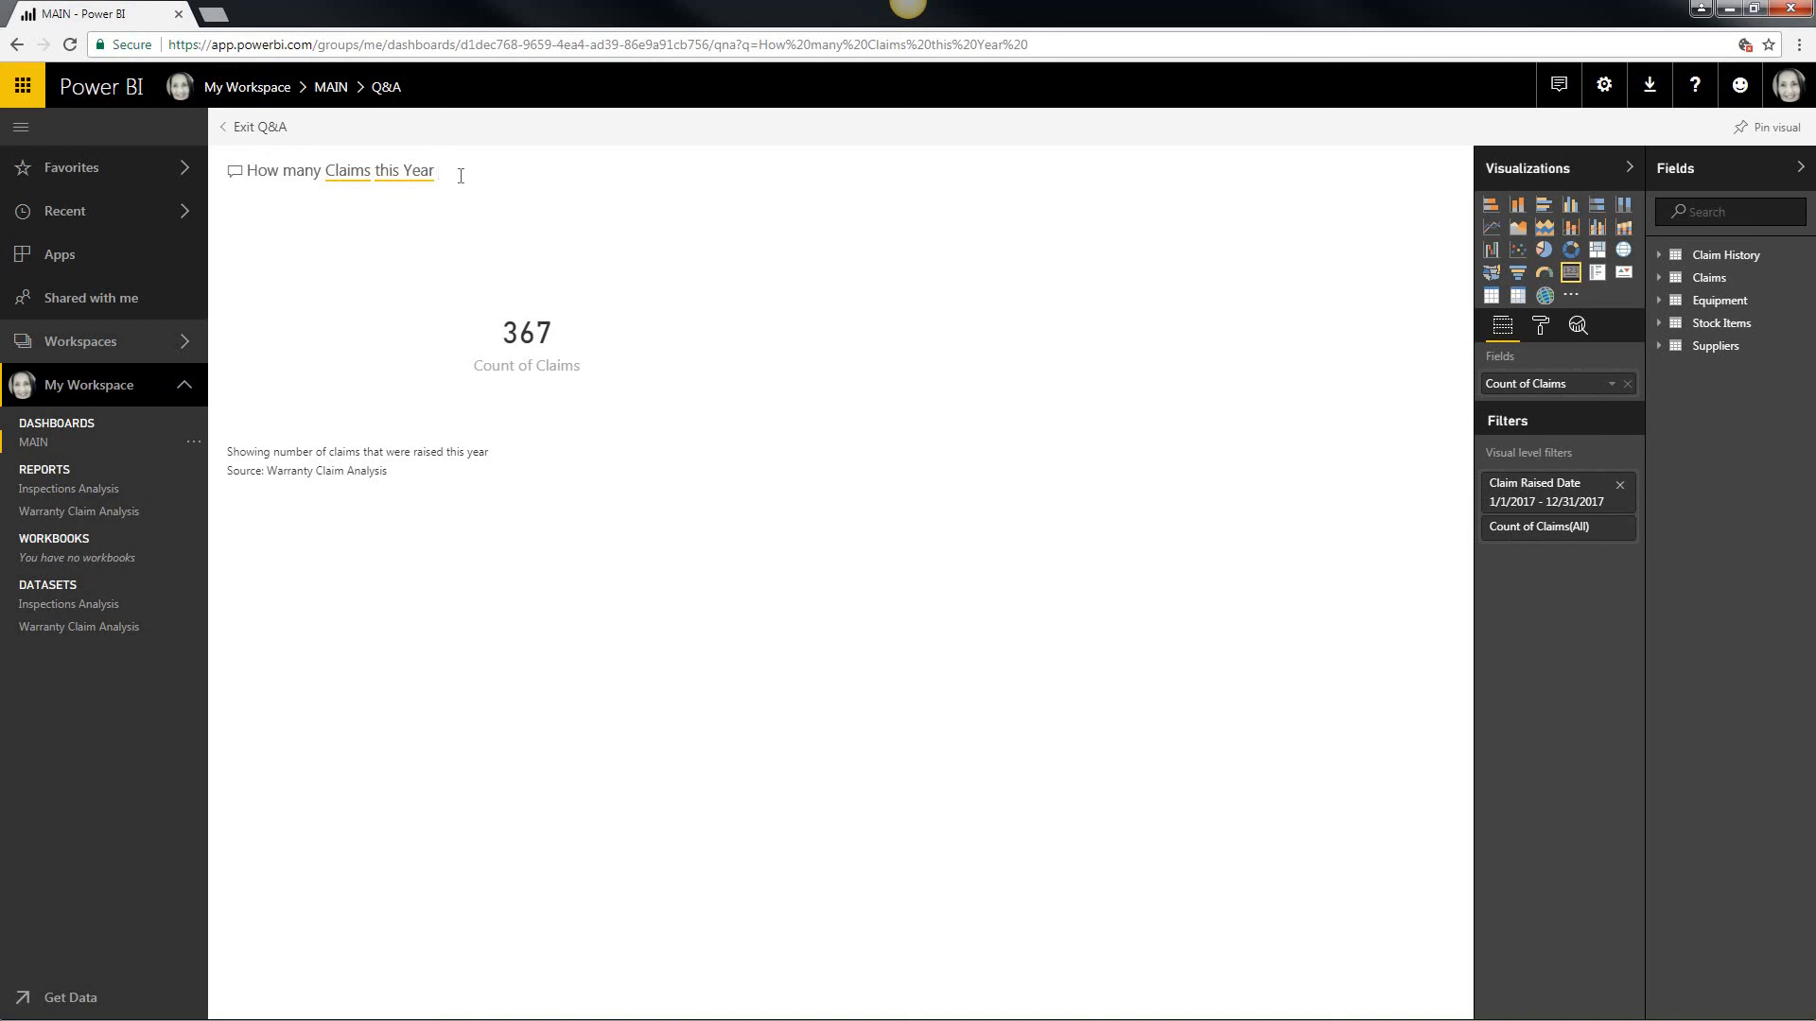
Extend the question with "as a bar chart" to show the answer as a bar chart
type("as a ")
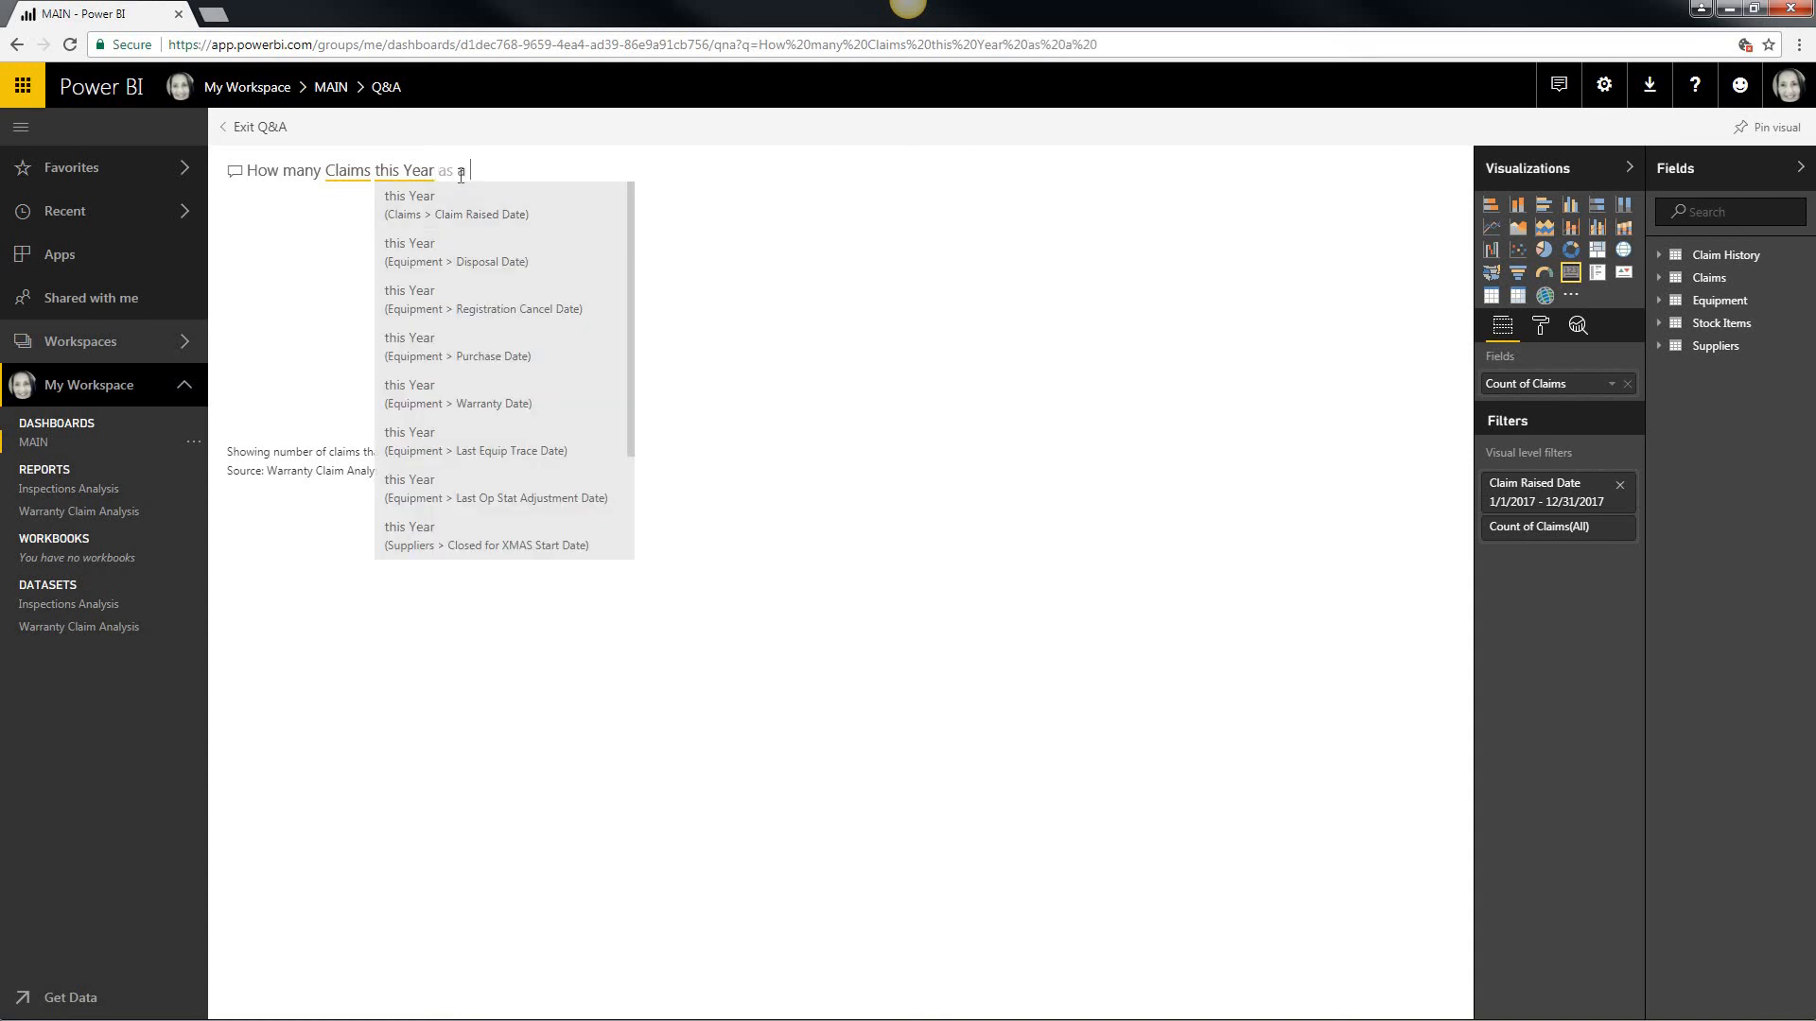
type("bar chart")
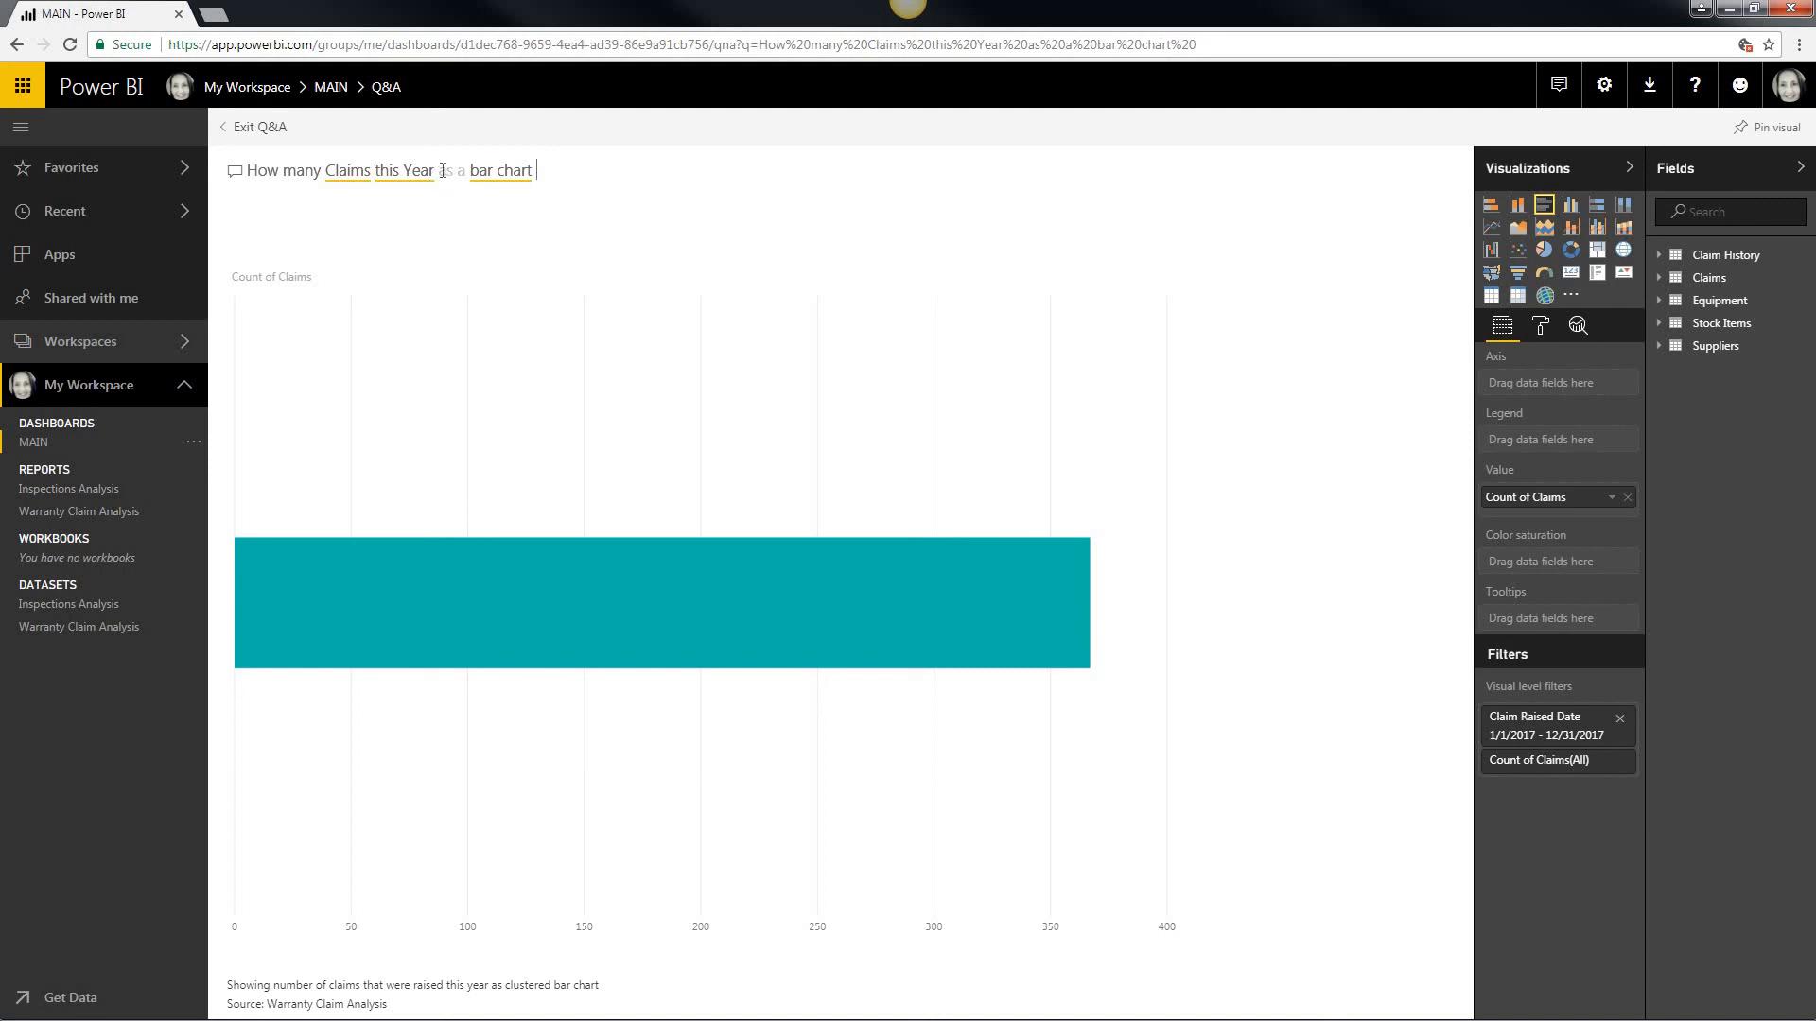
Replace "this Year" in the question with "by Month", keeping the bar chart wording
left_click(440, 172)
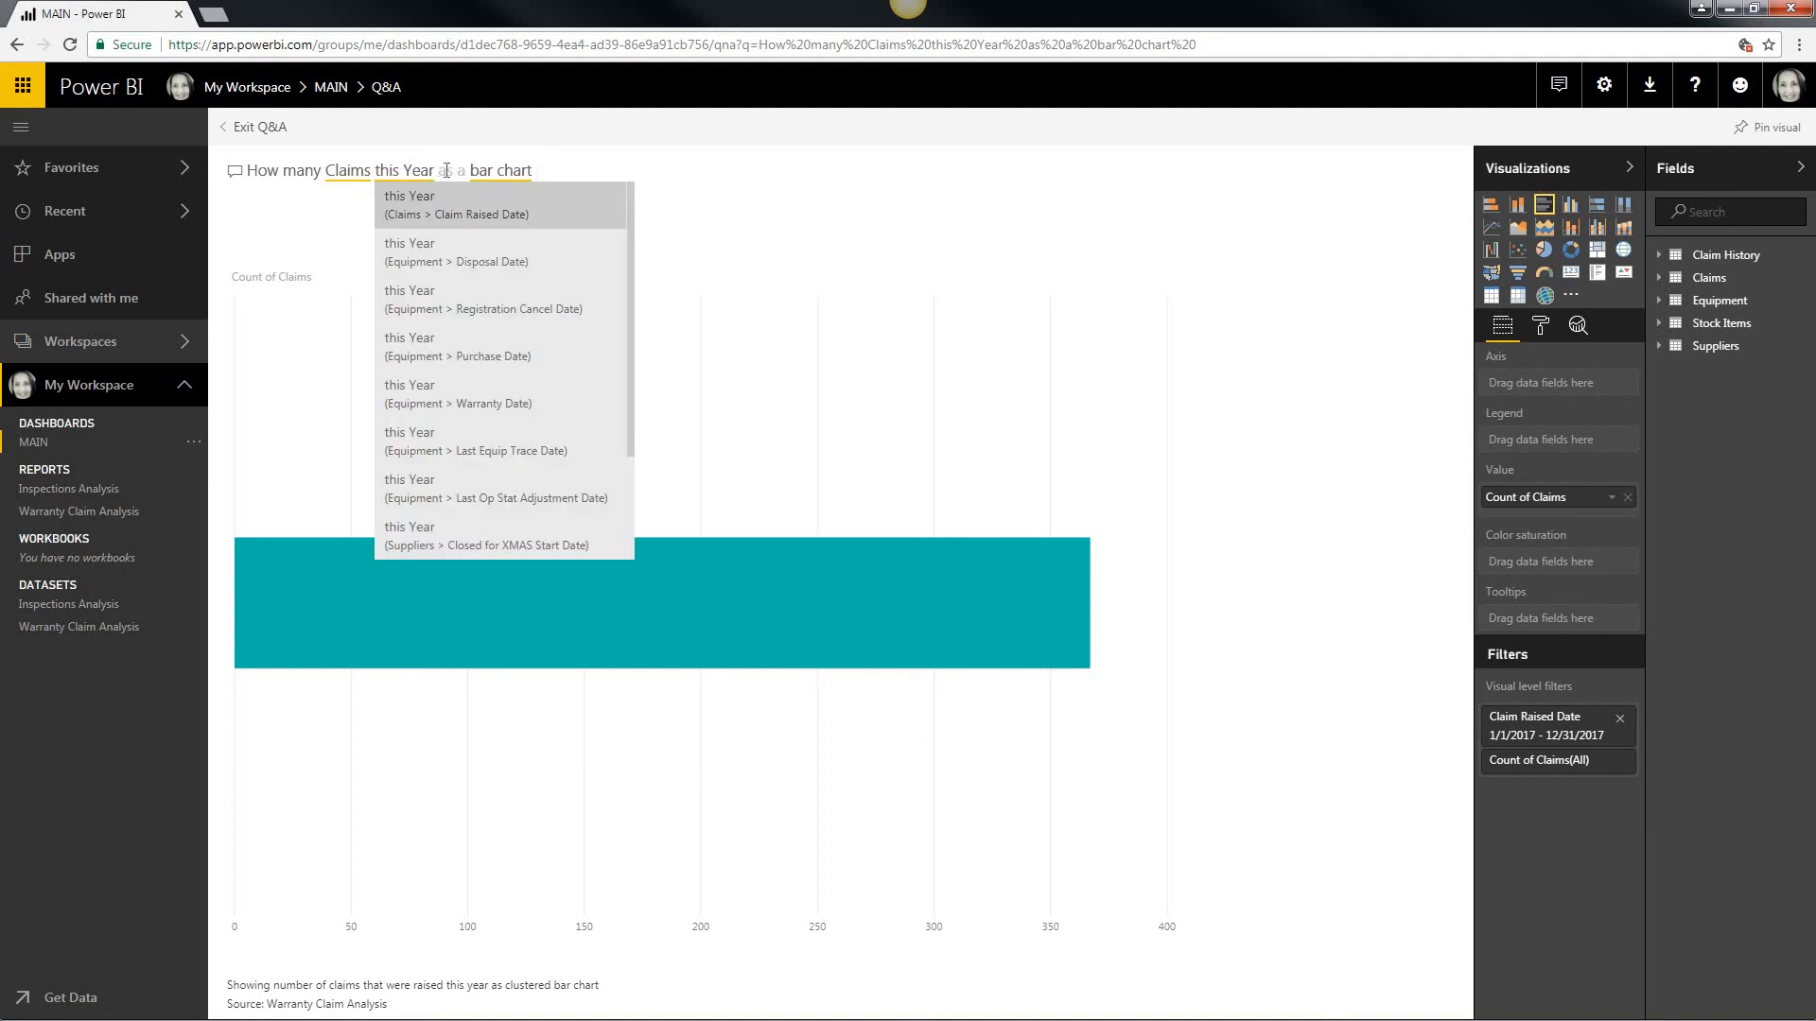
key("BackSpace")
key("BackSpace")
key("BackSpace")
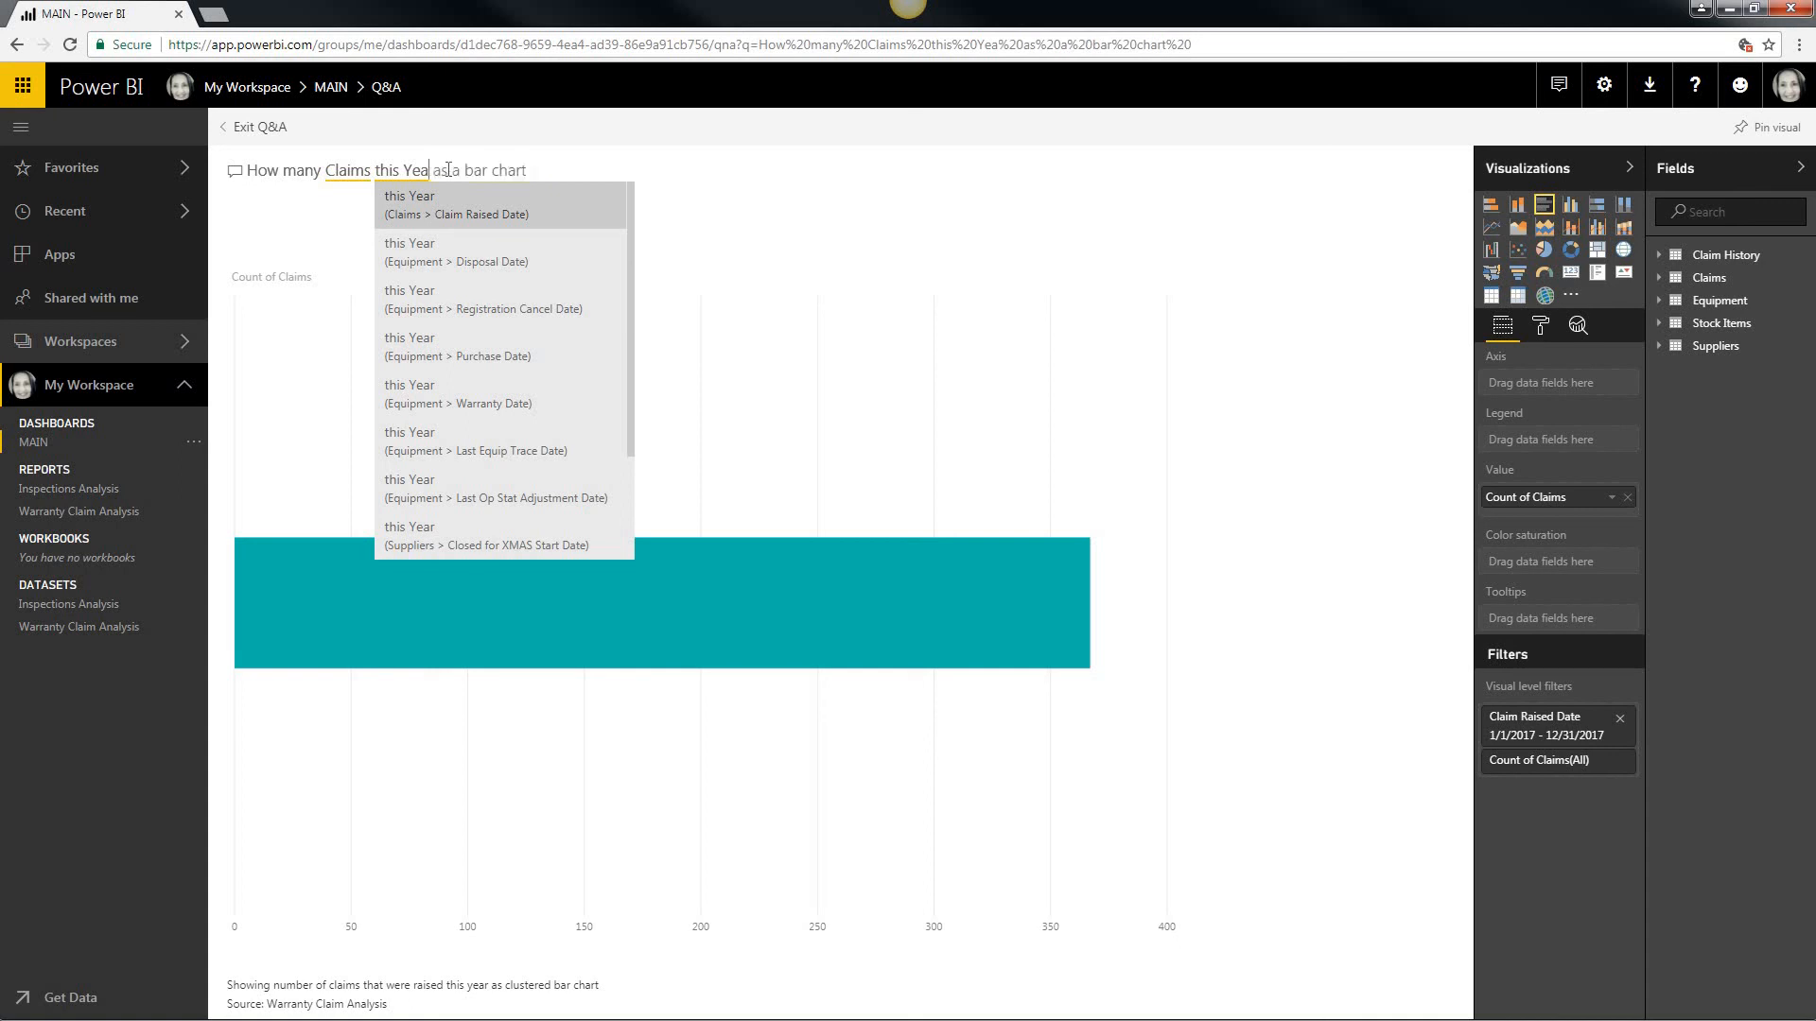
key("BackSpace")
key("BackSpace")
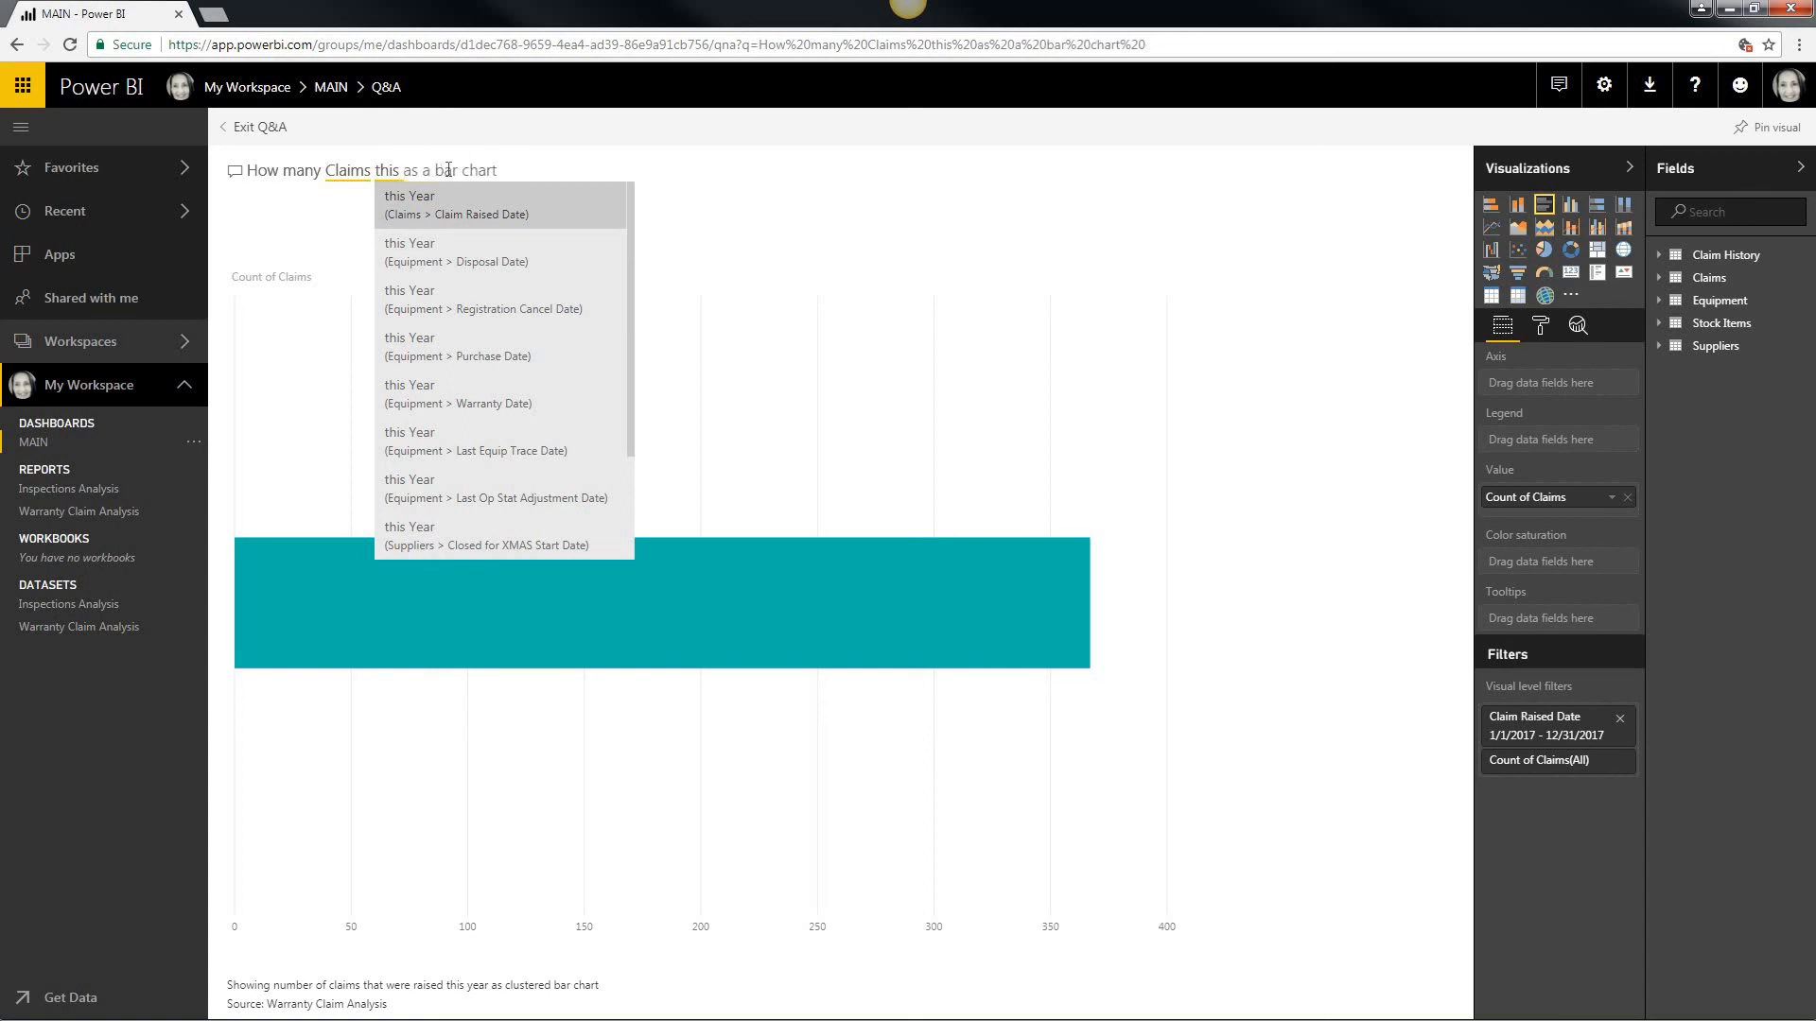
key("BackSpace")
key("BackSpace")
key("BackSpace")
key("BackSpace")
type("by ")
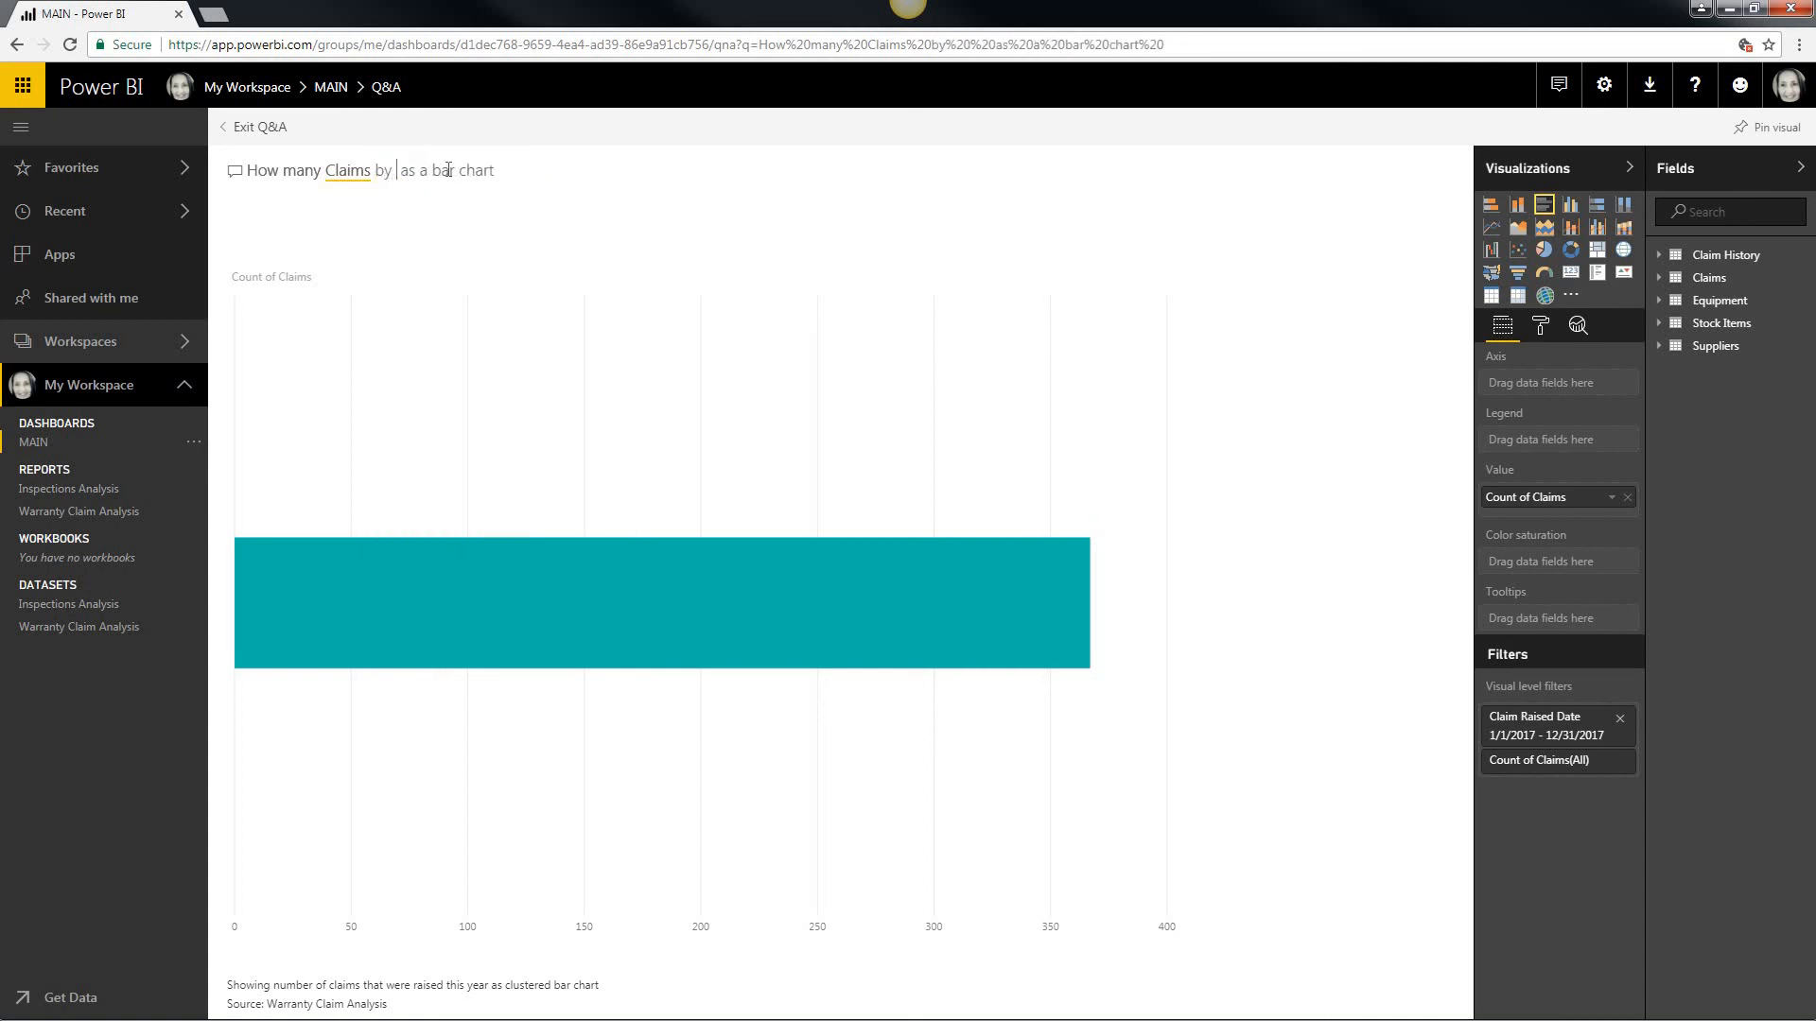
type("Month")
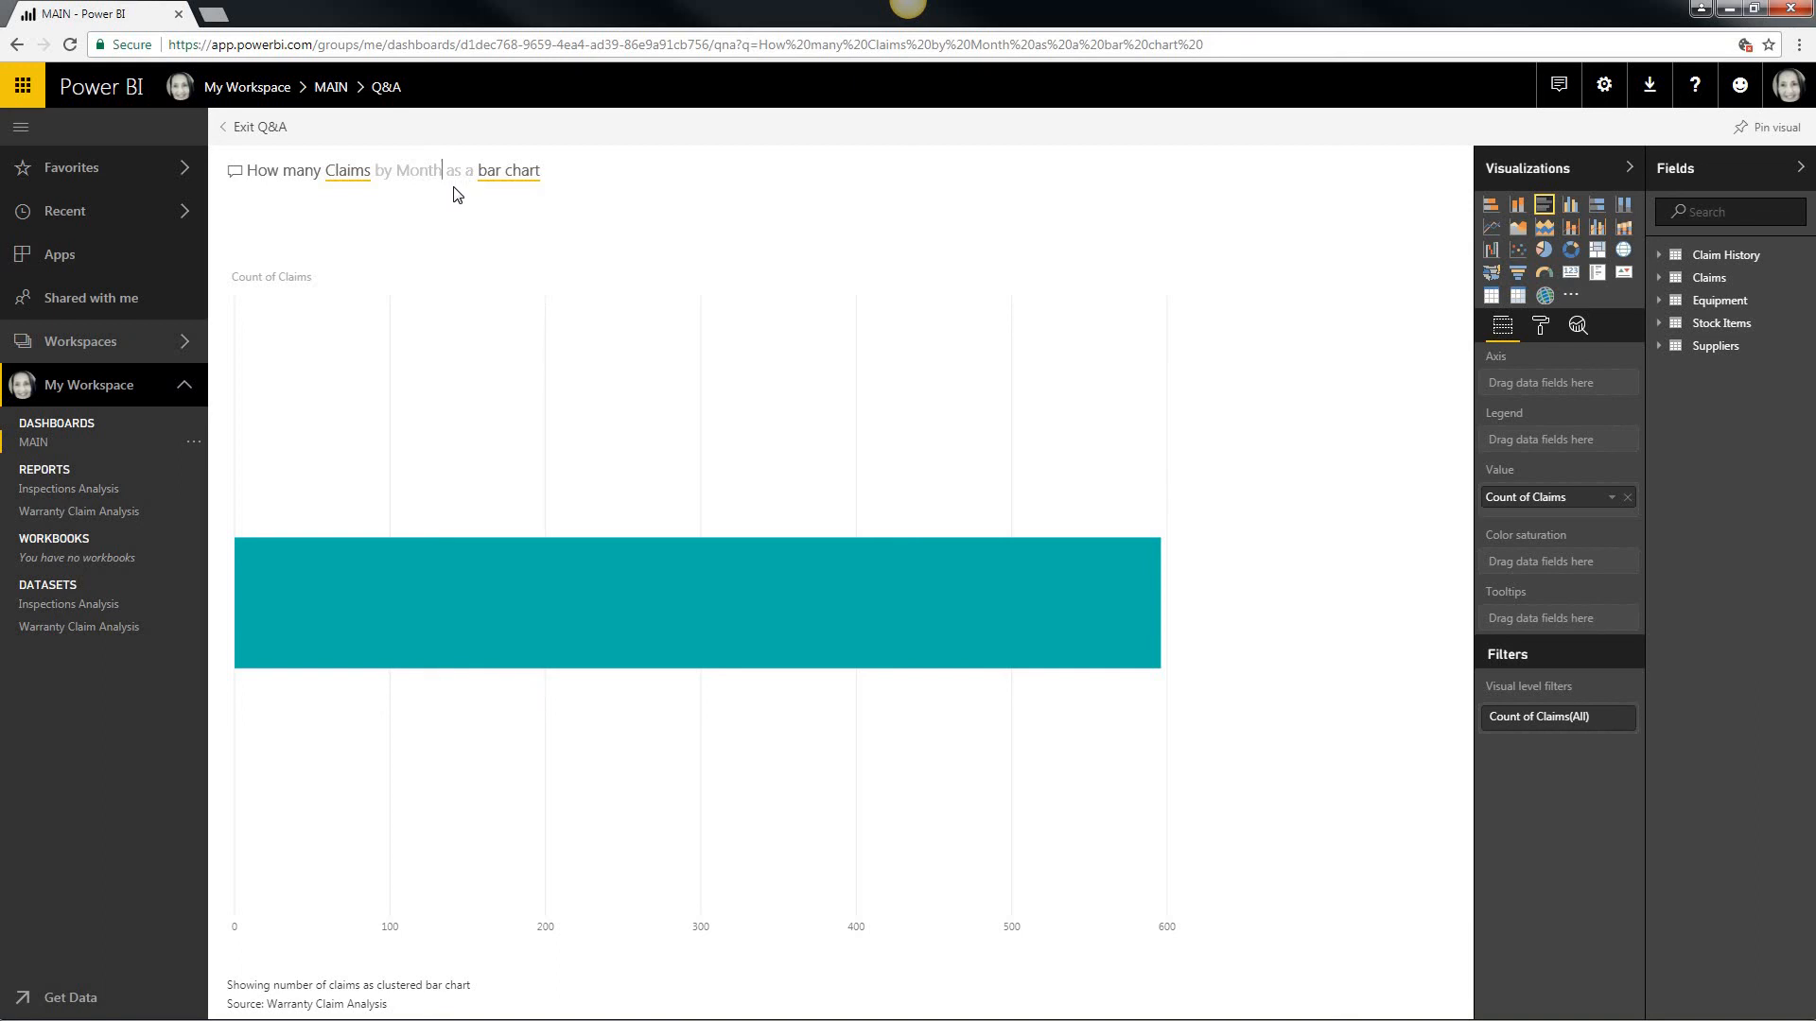
Replace "Month" in the question with "Claim Raised date" to break the claims down by that field
key("BackSpace")
key("BackSpace")
key("BackSpace")
key("BackSpace")
key("BackSpace")
type("C")
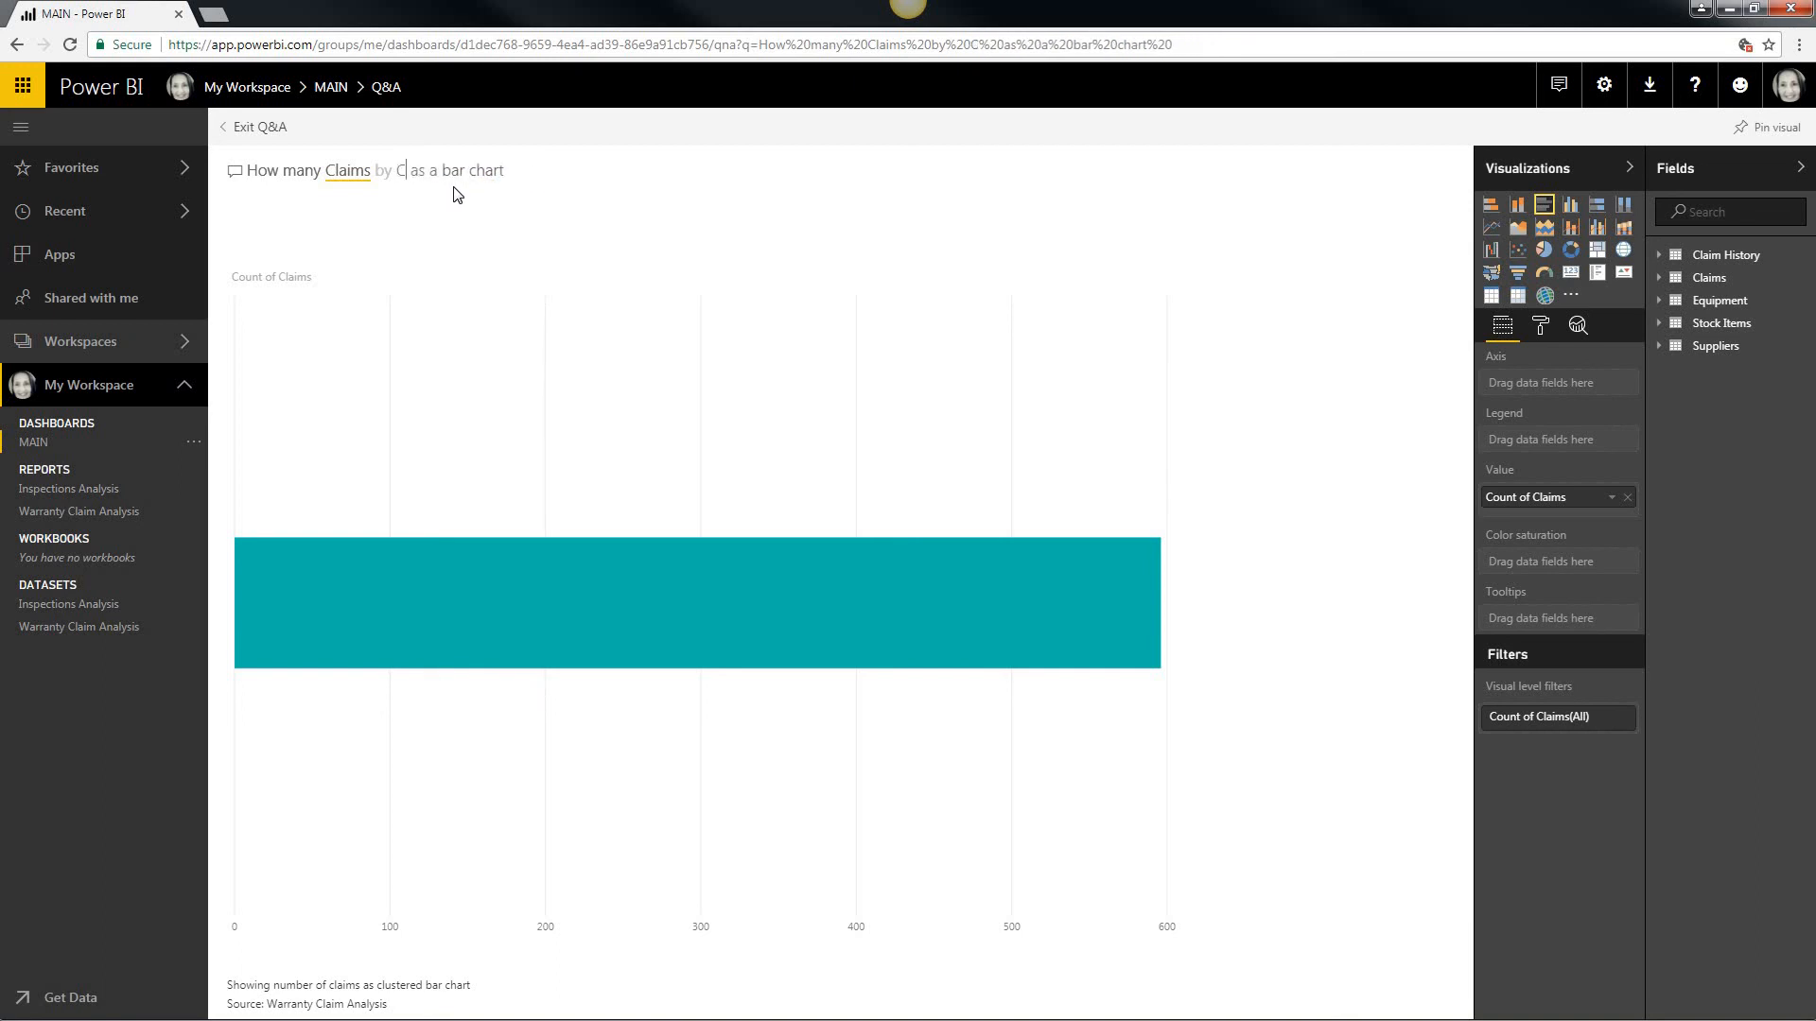
type("laim Rai")
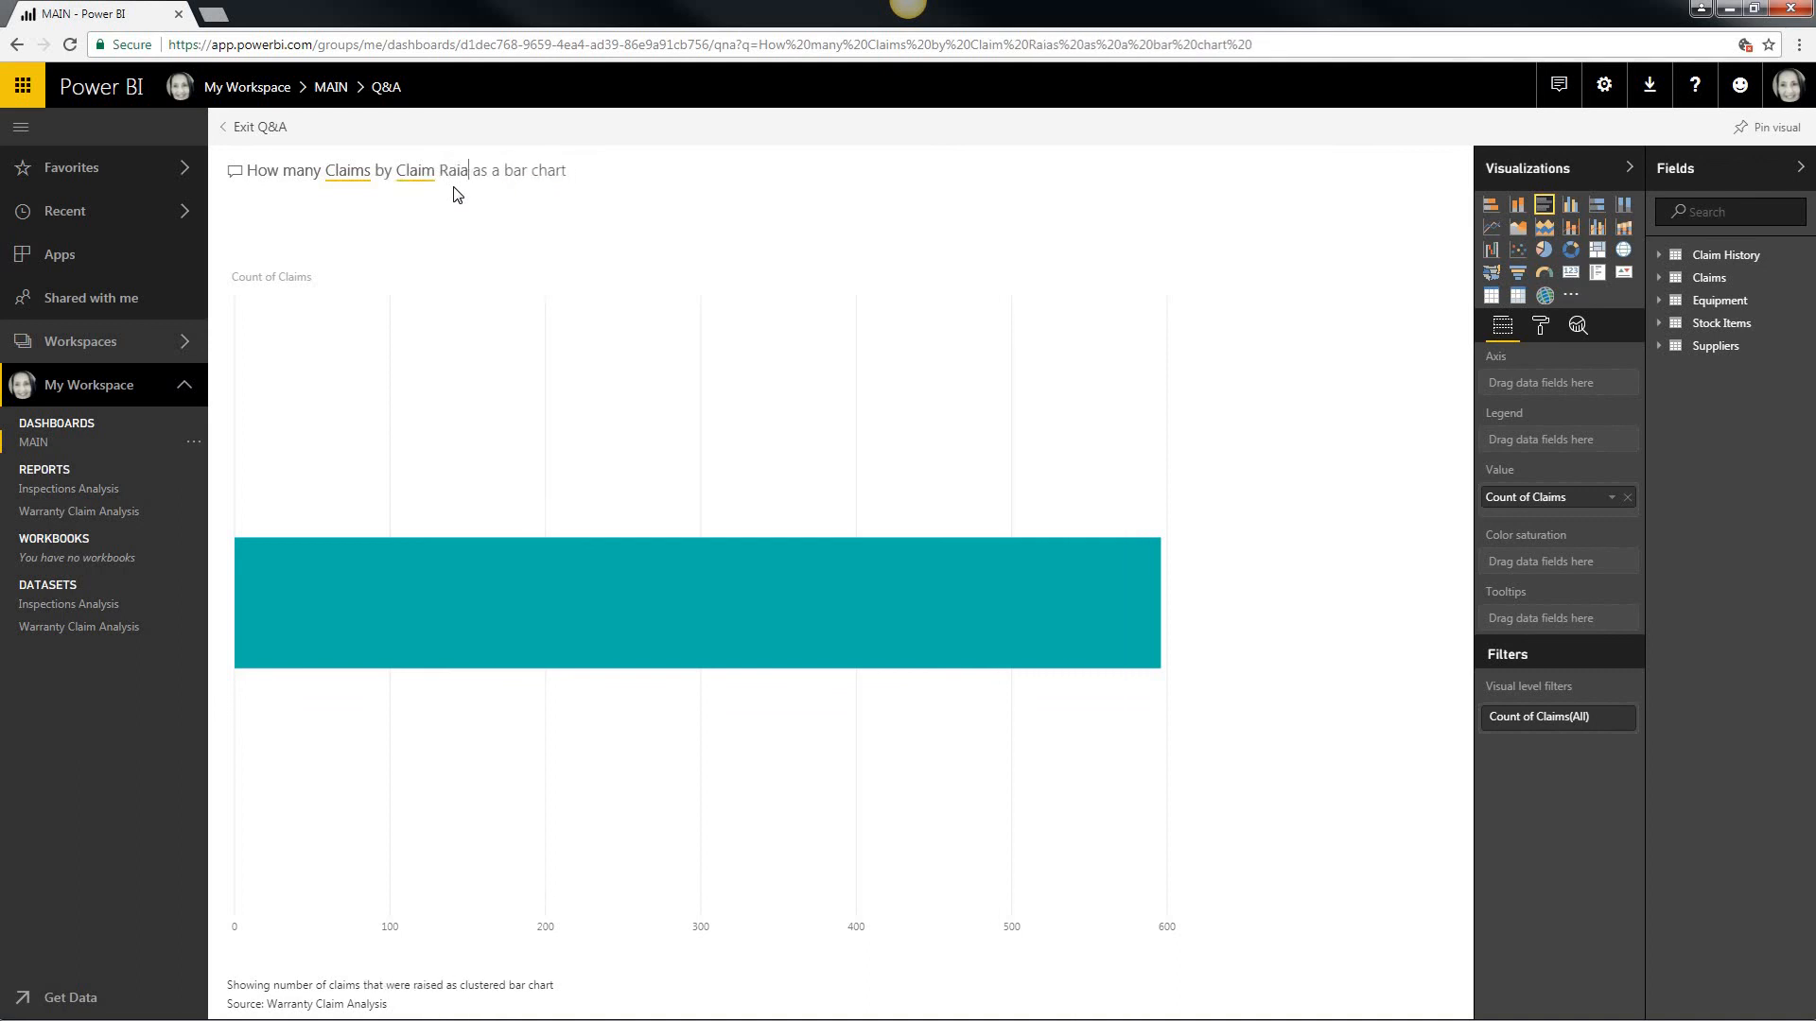
type("sed ")
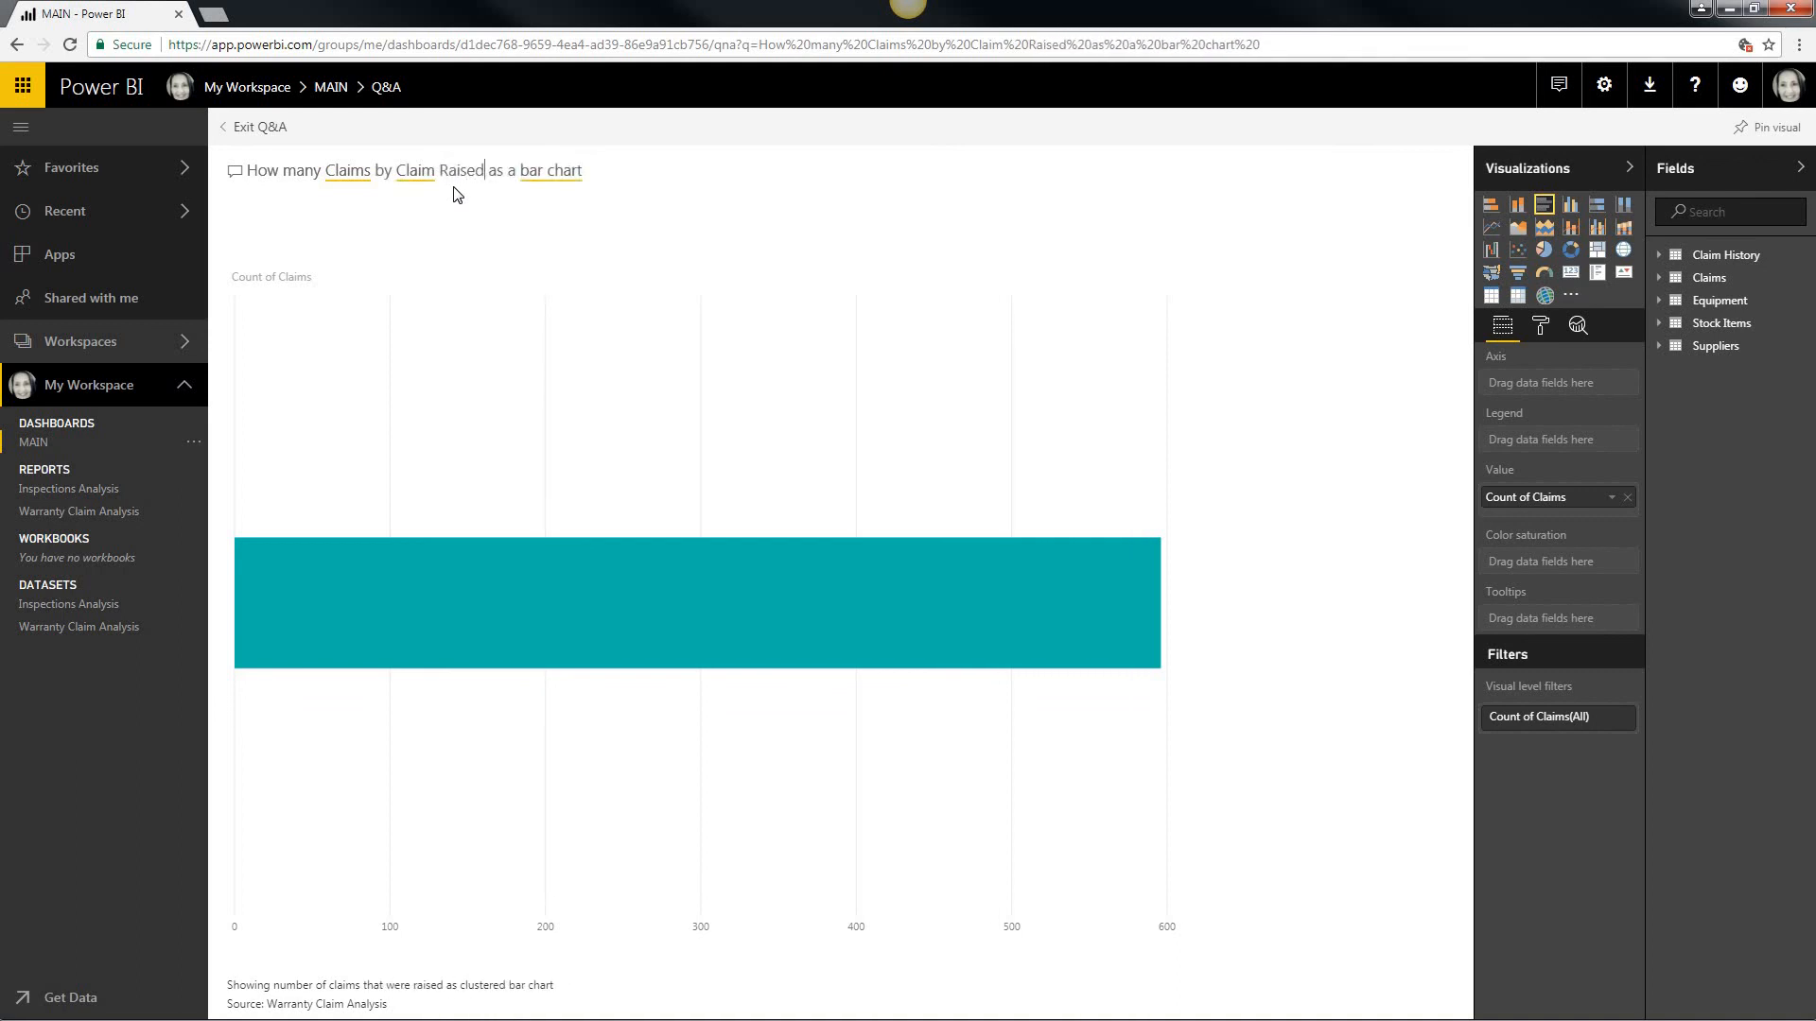
type("date")
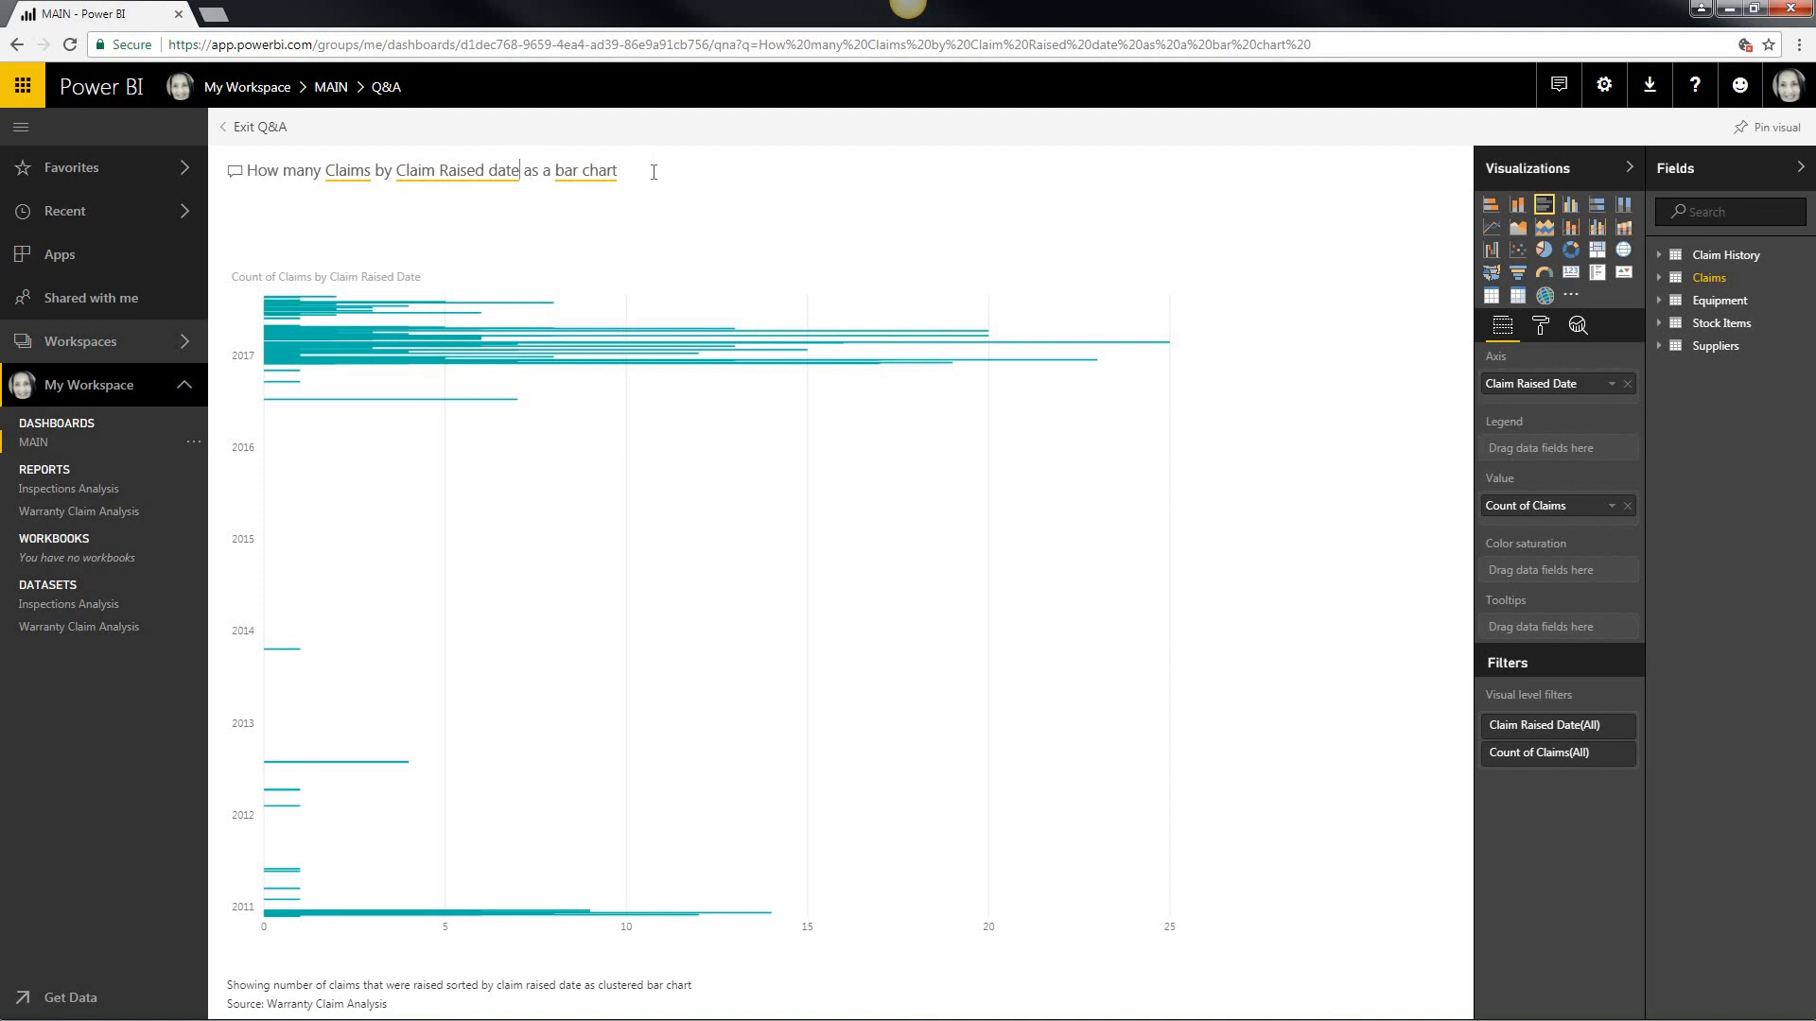
Append "for 2017" to the question so the bar chart of claims by Claim Raised date covers only that year
type("NA18812017")
key("BackSpace")
key("BackSpace")
key("BackSpace")
key("BackSpace")
key("BackSpace")
key("BackSpace")
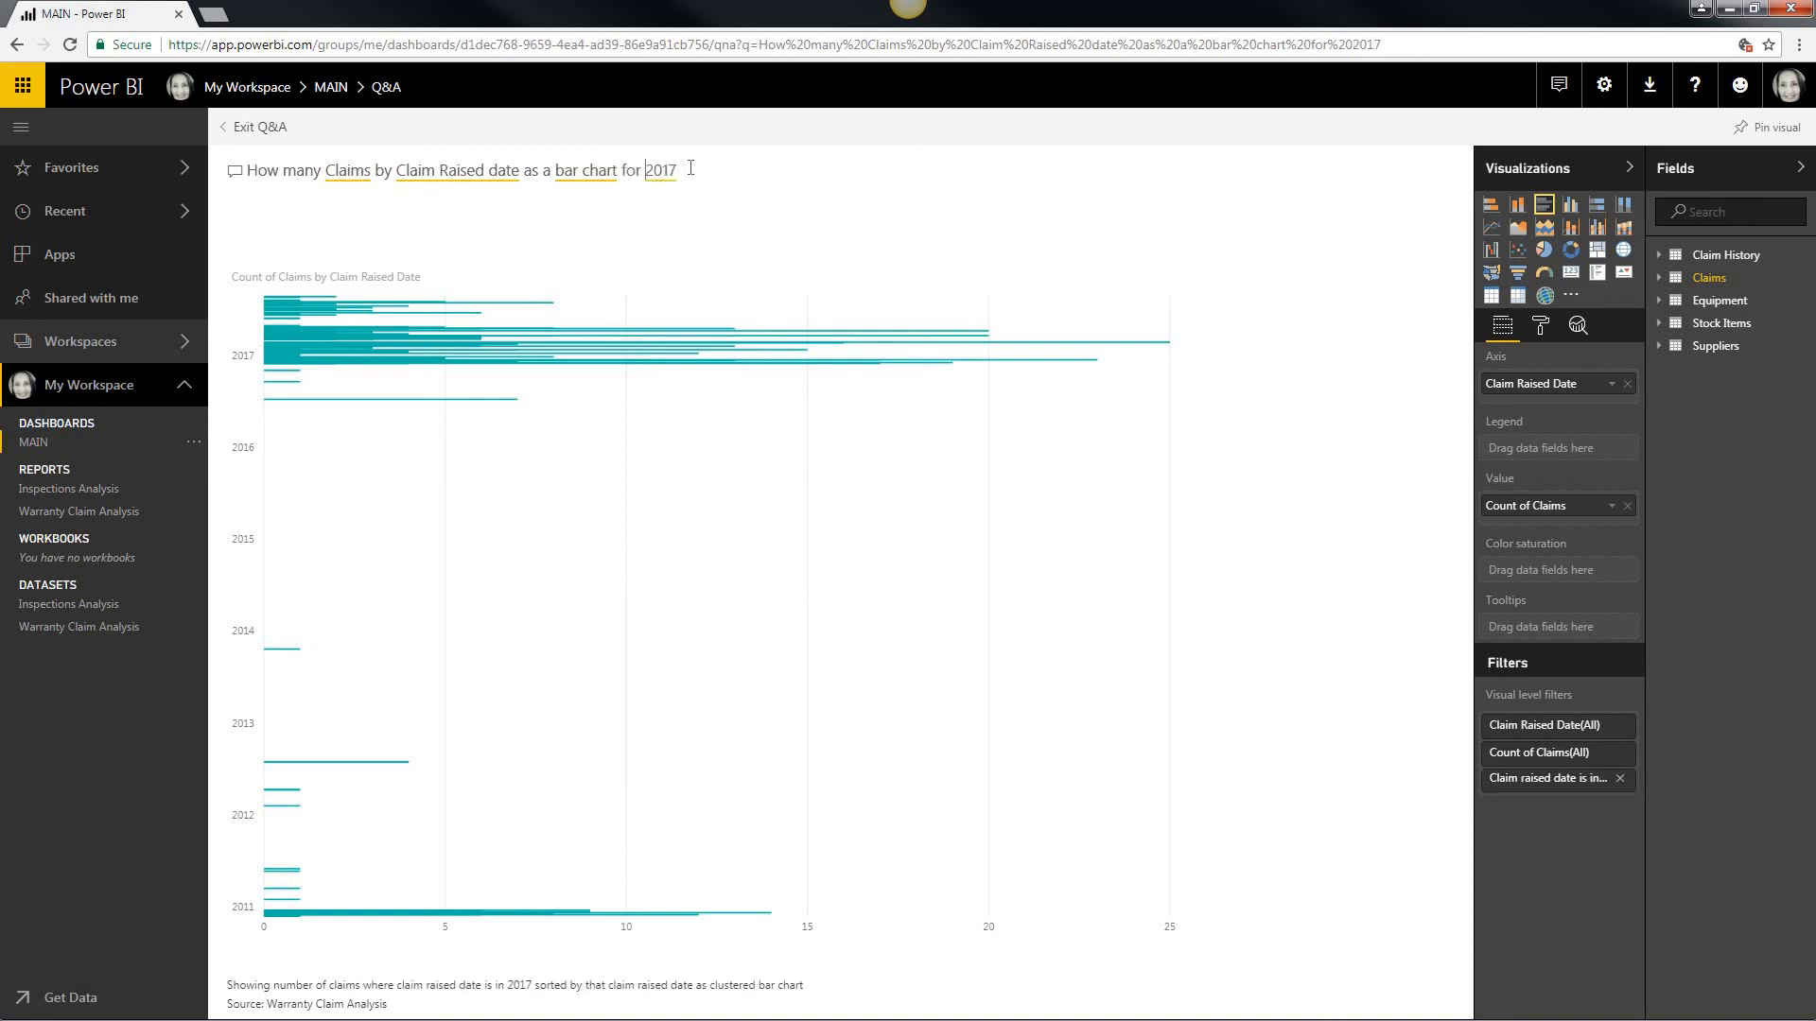
left_click(690, 167)
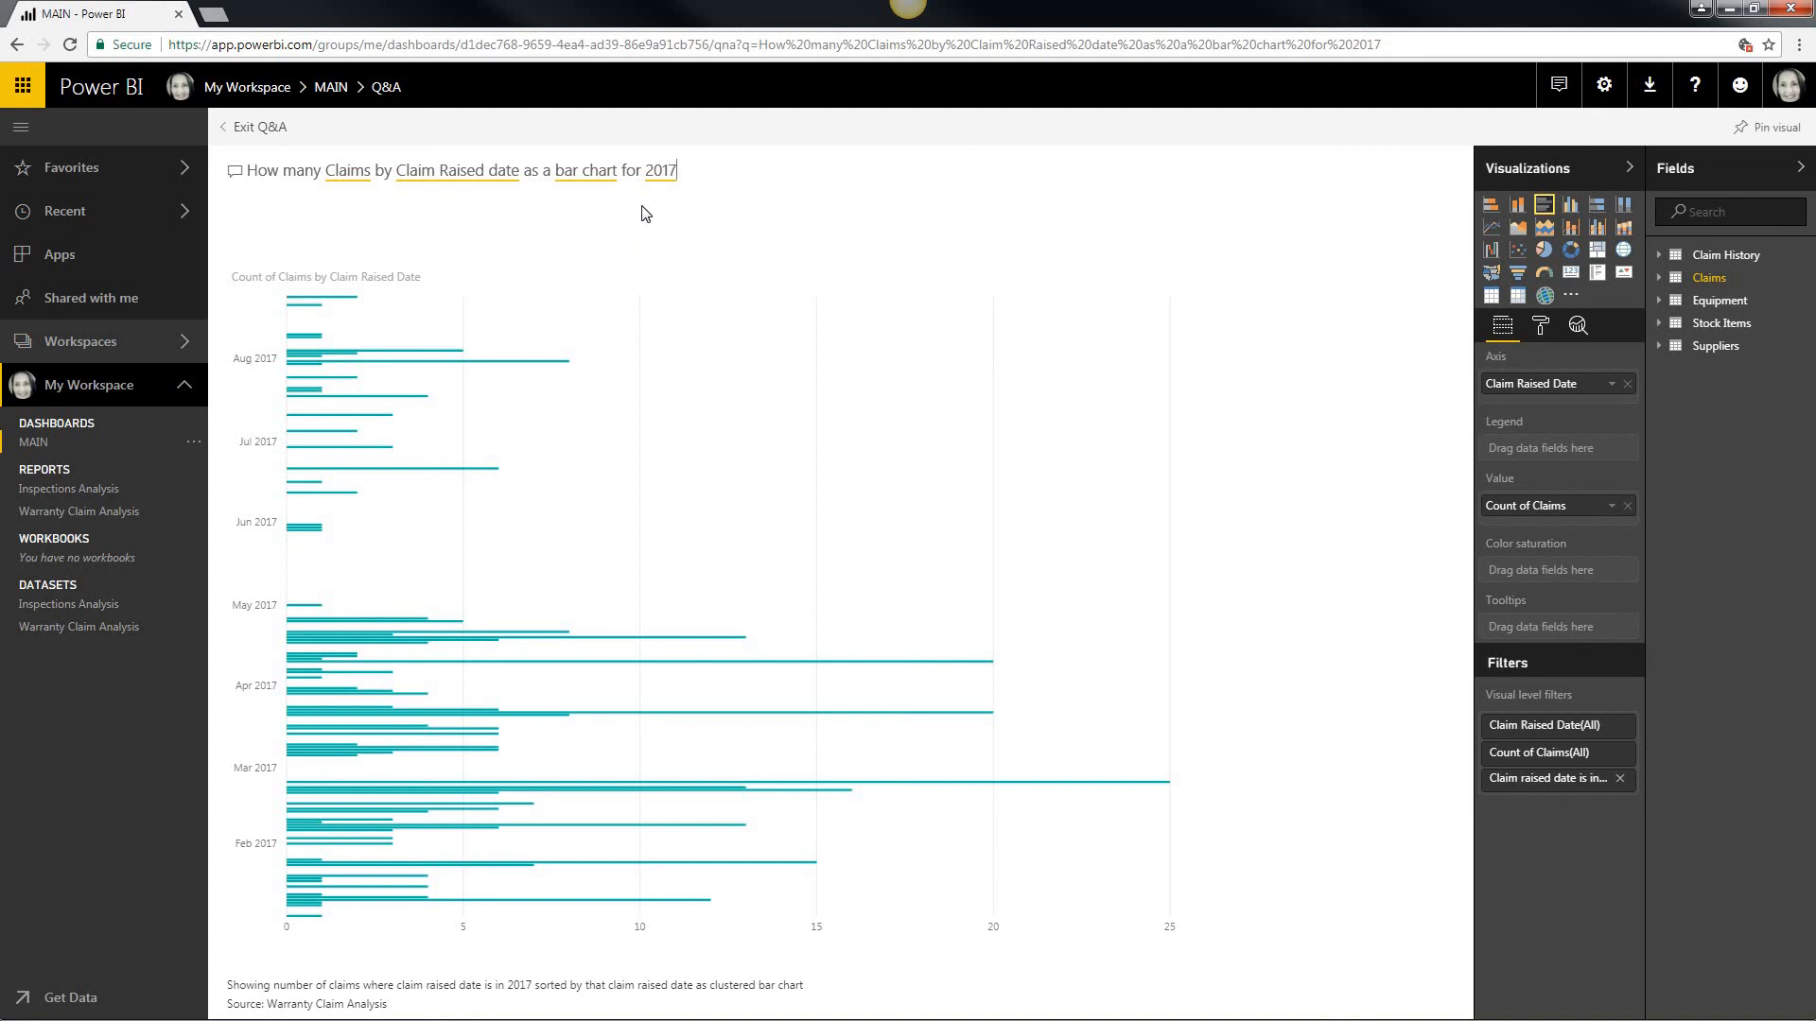
Return to the MAIN dashboard and ask a new question, "Show Claim Count by Supplier"
left_click(246, 134)
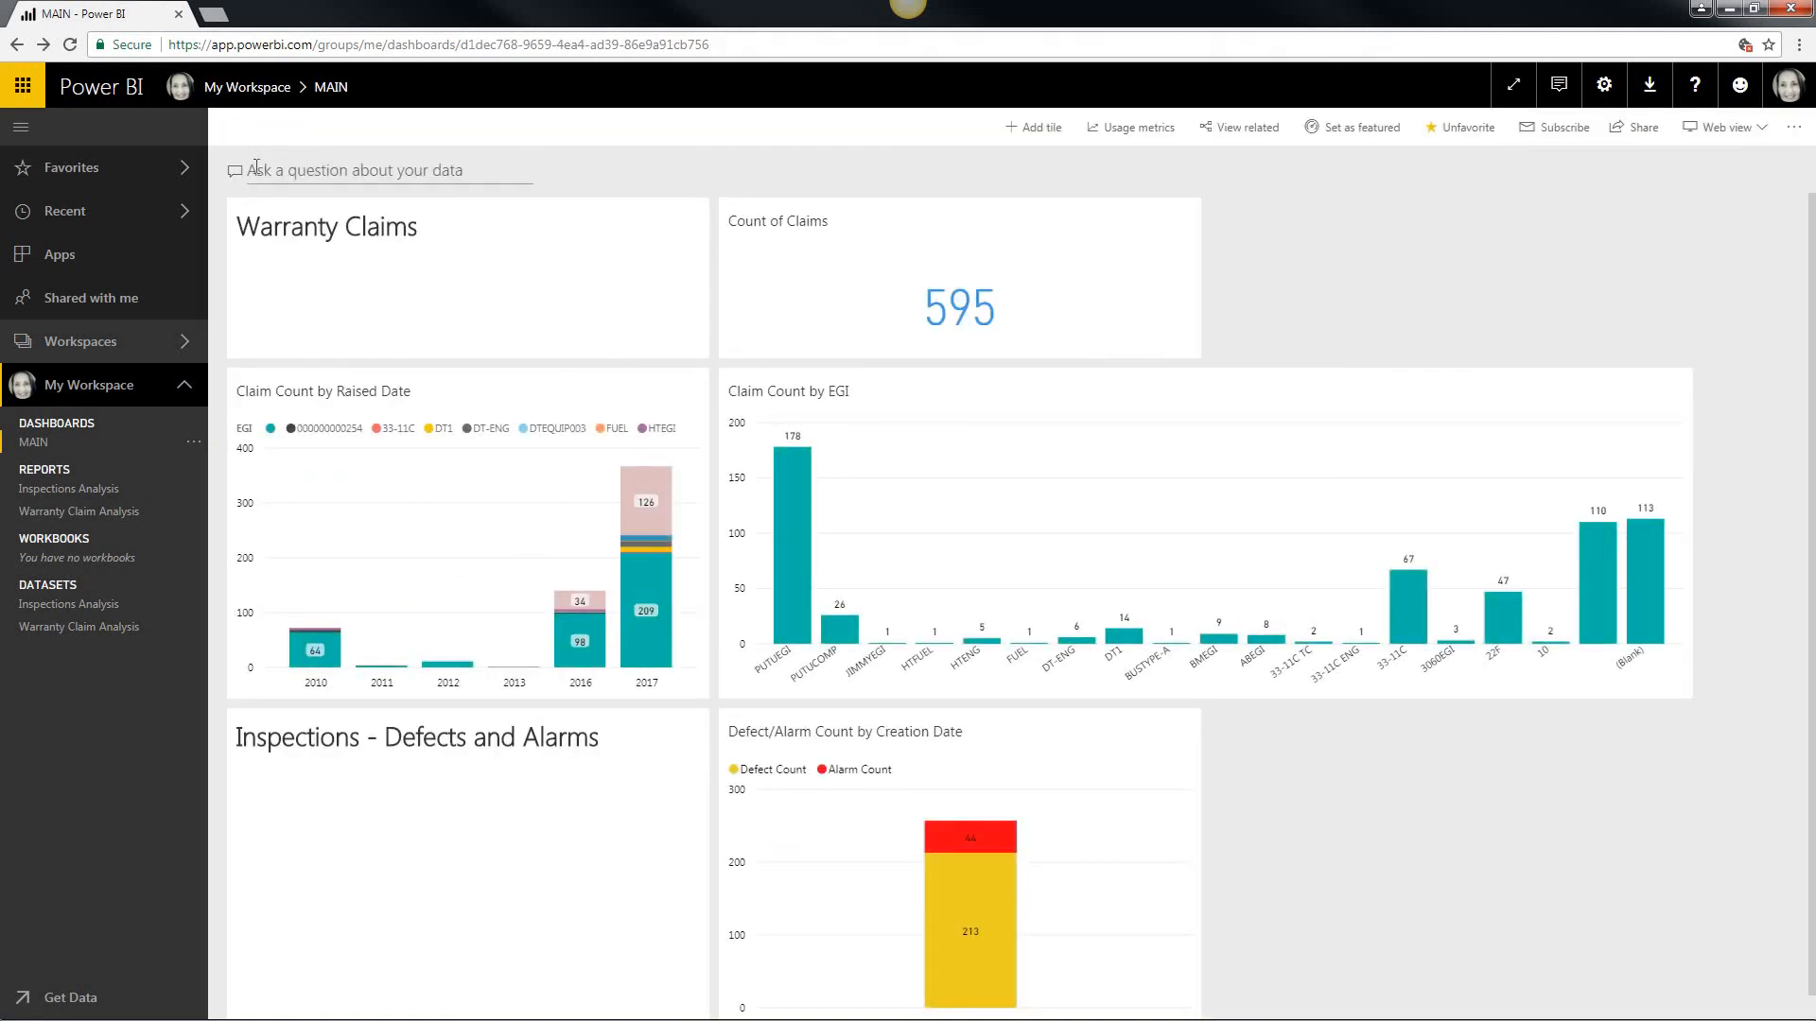
left_click(336, 169)
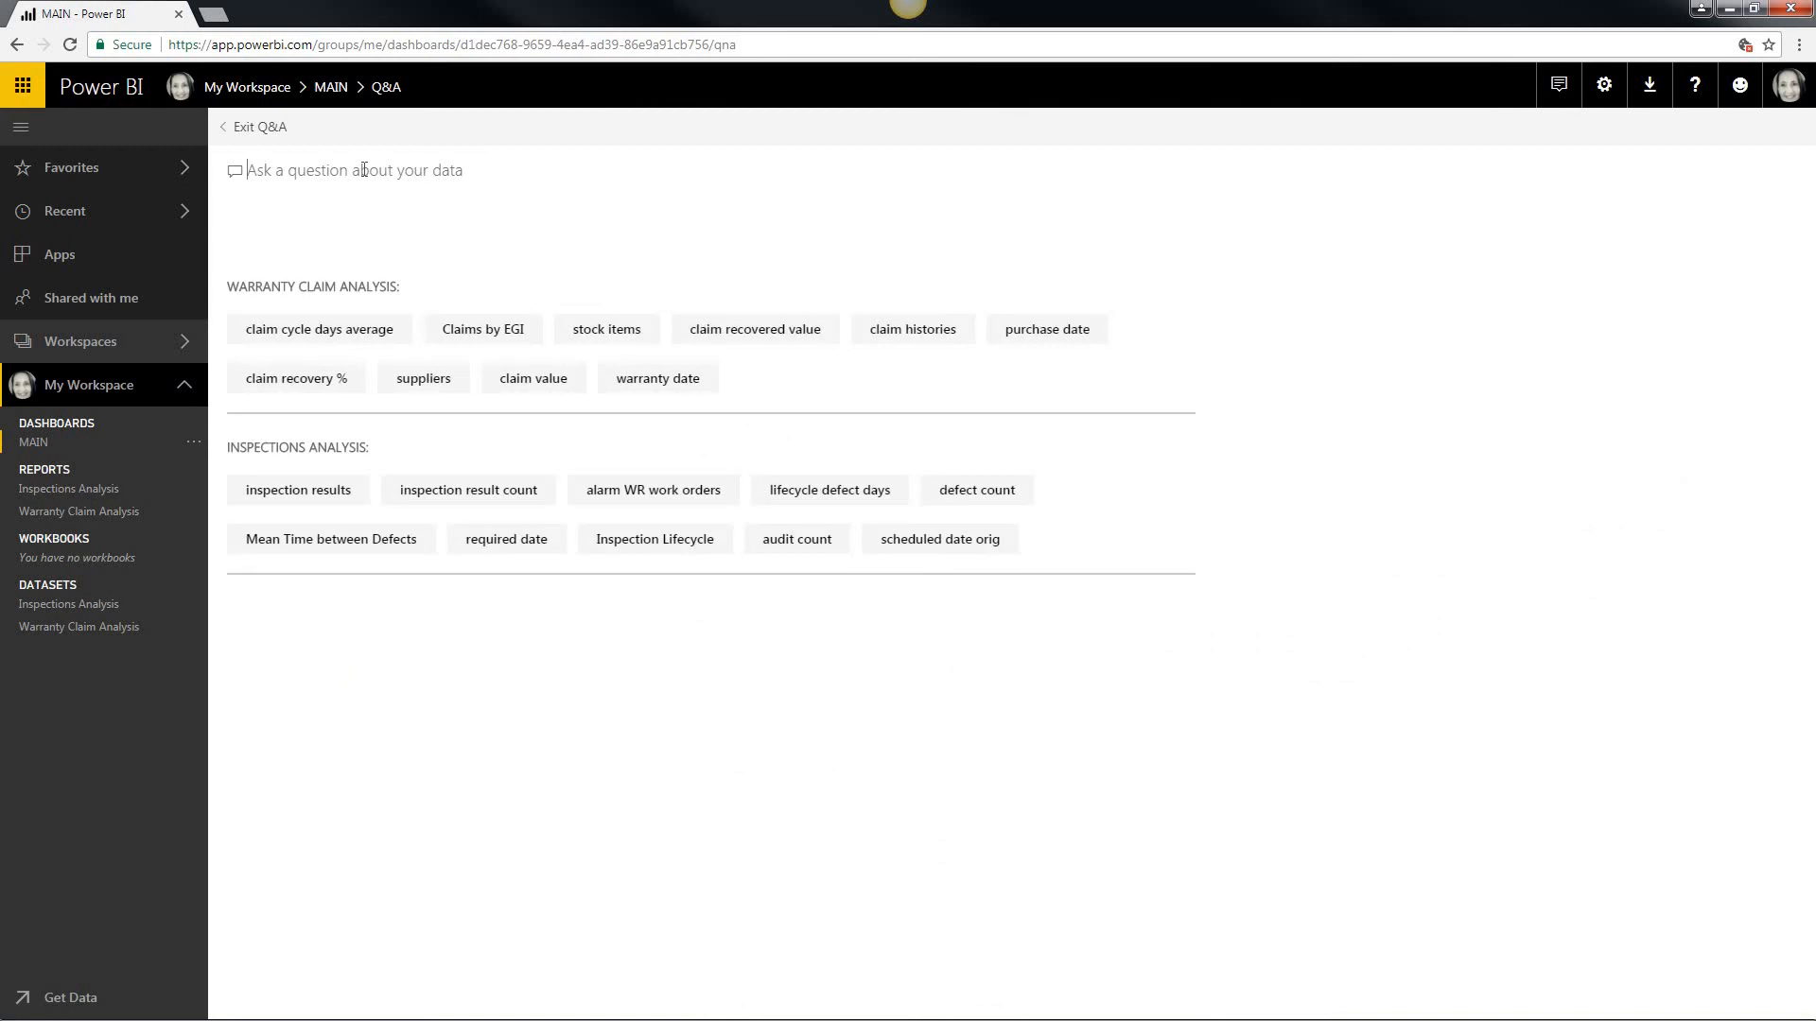
type("Show")
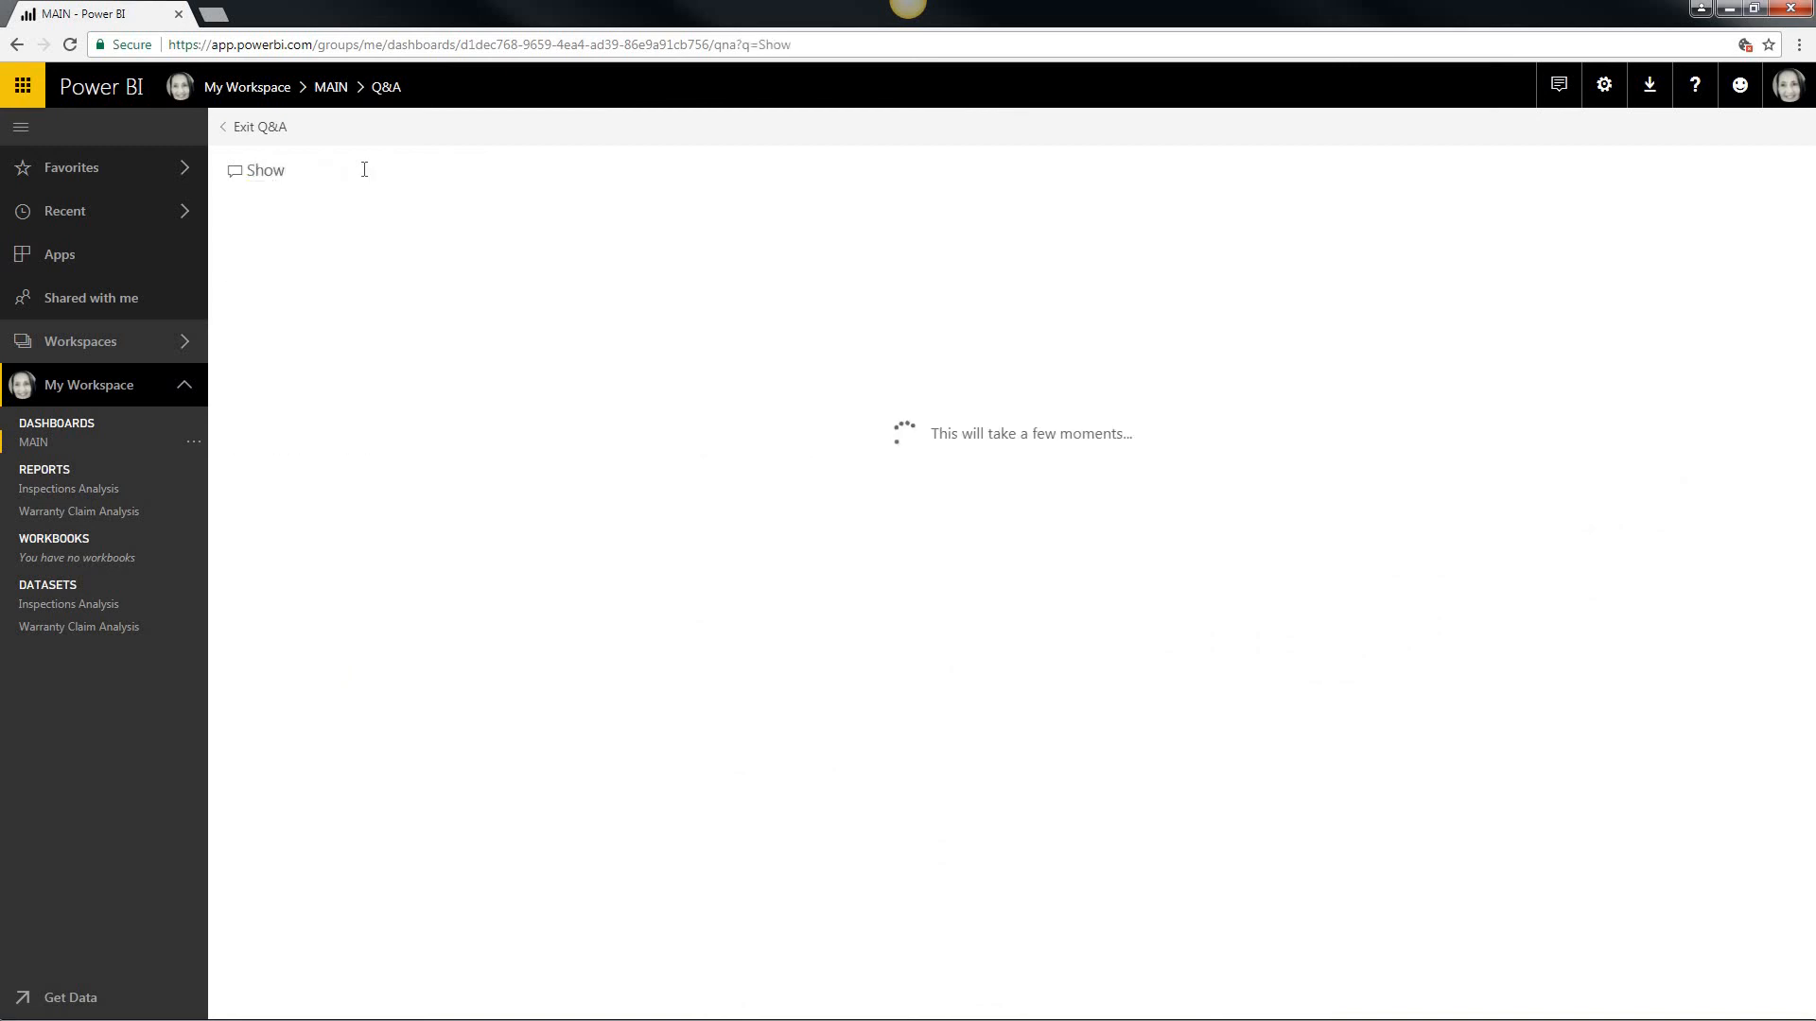
type(" Claim Count by ")
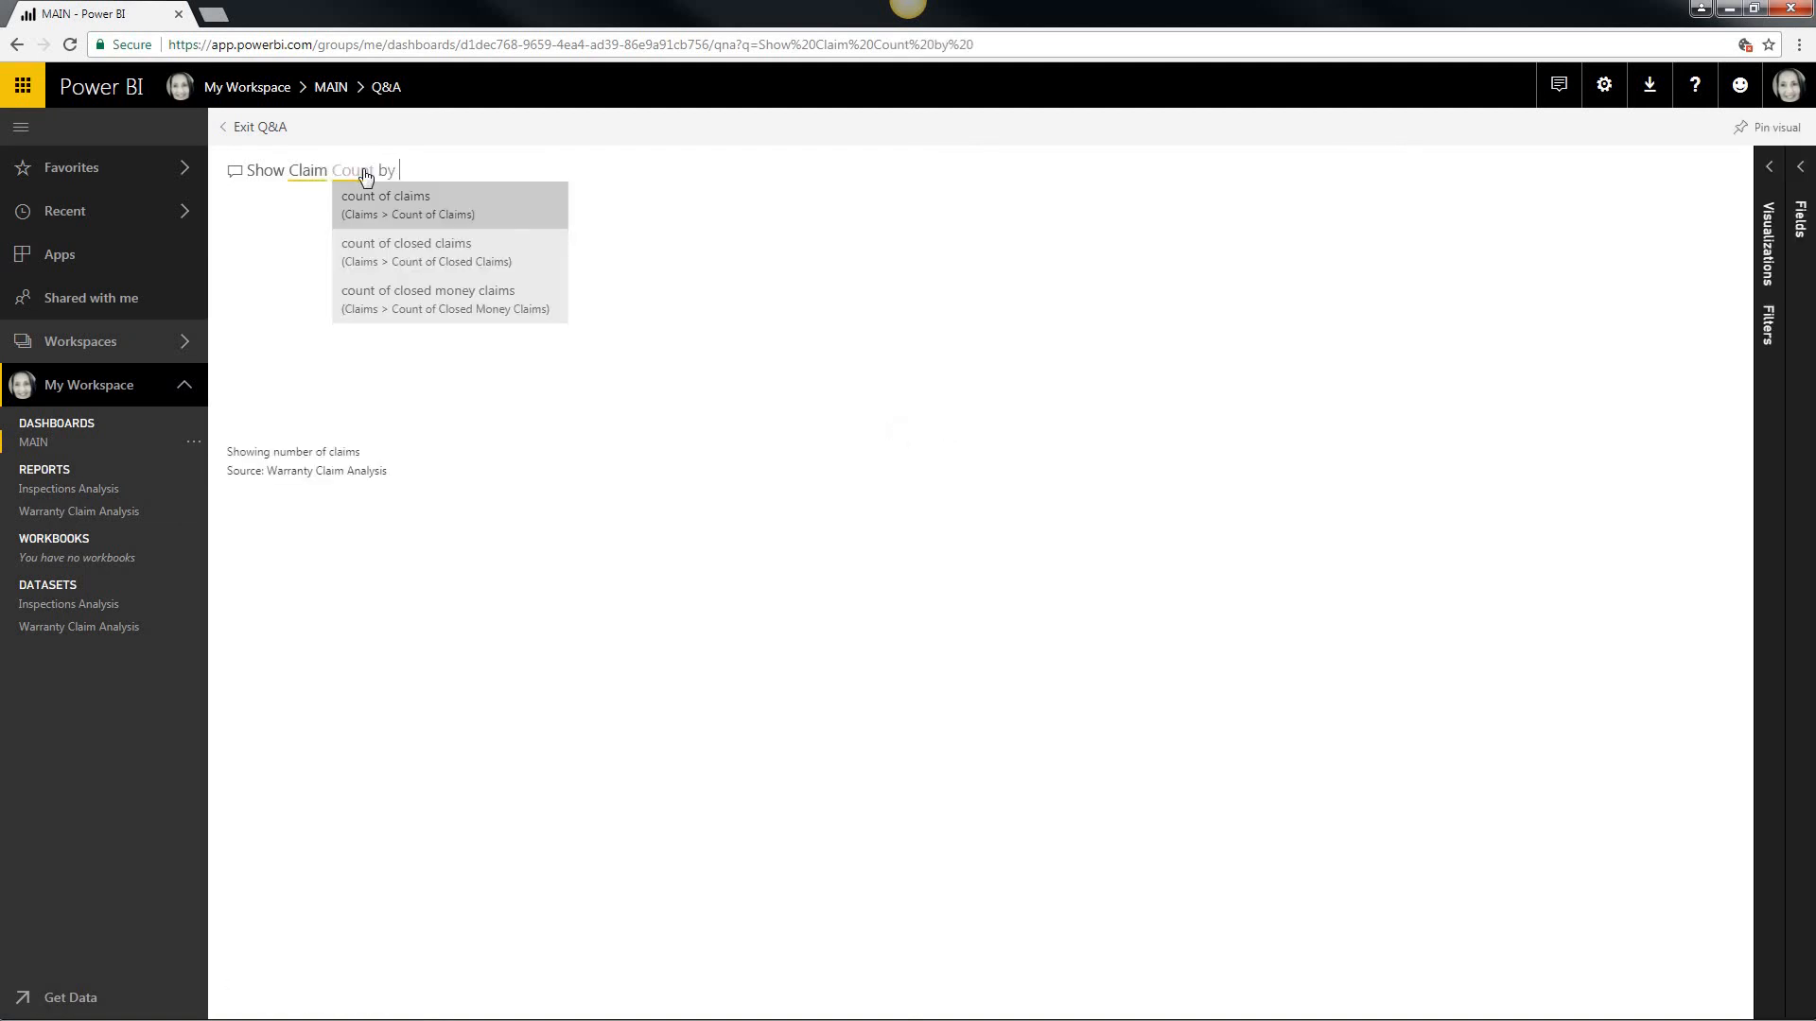
type("Supplier")
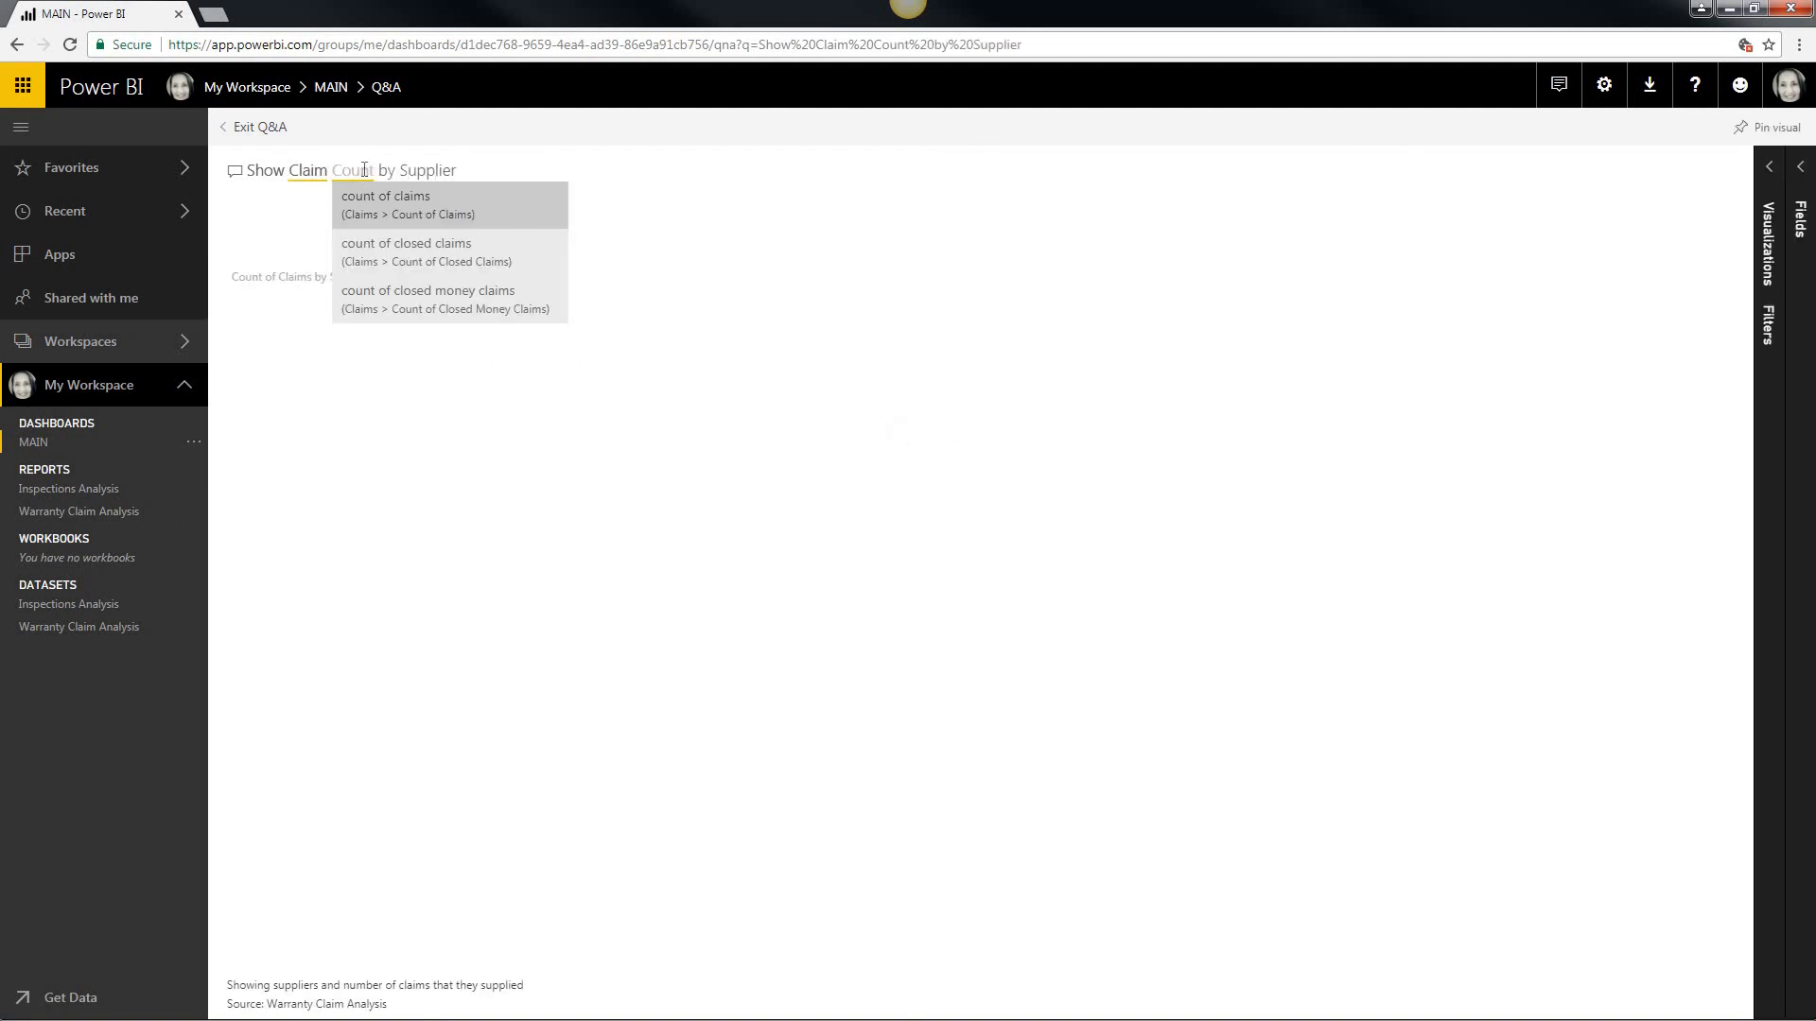
Extend the question with "by Country as a Matrix" to break the supplier claim counts down by country in a matrix
type(" by C")
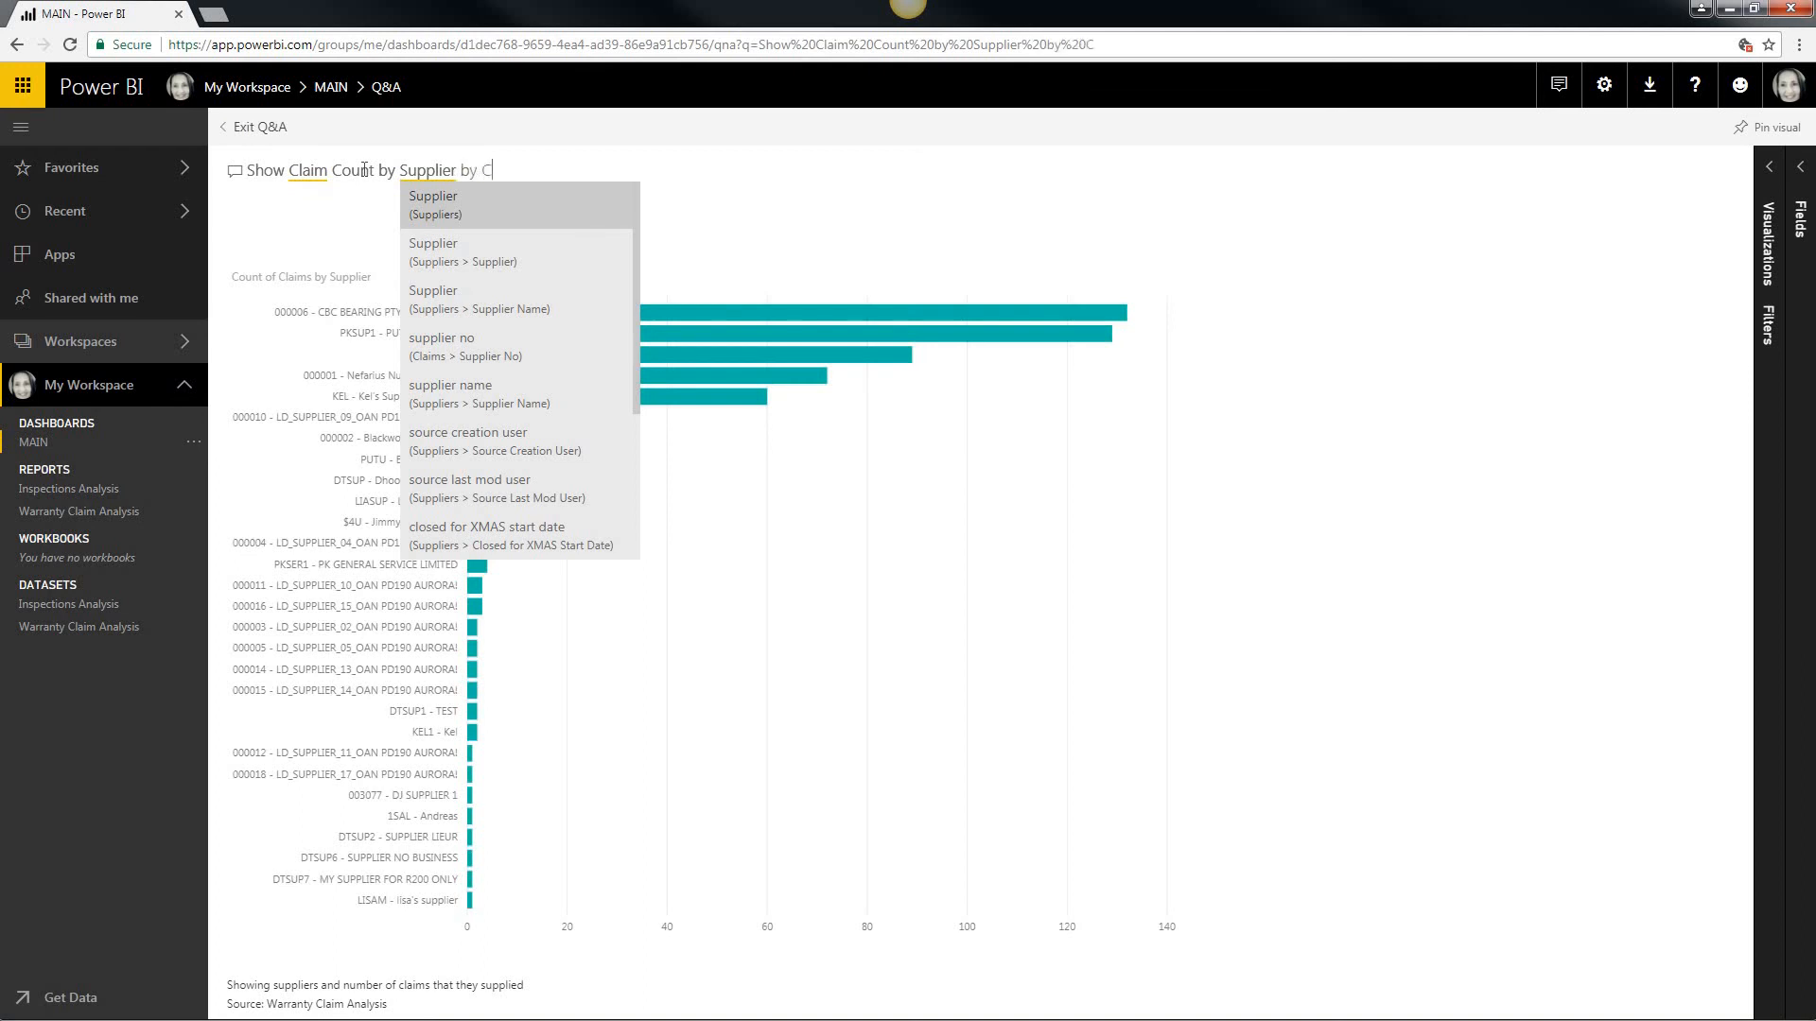
type("ountry ")
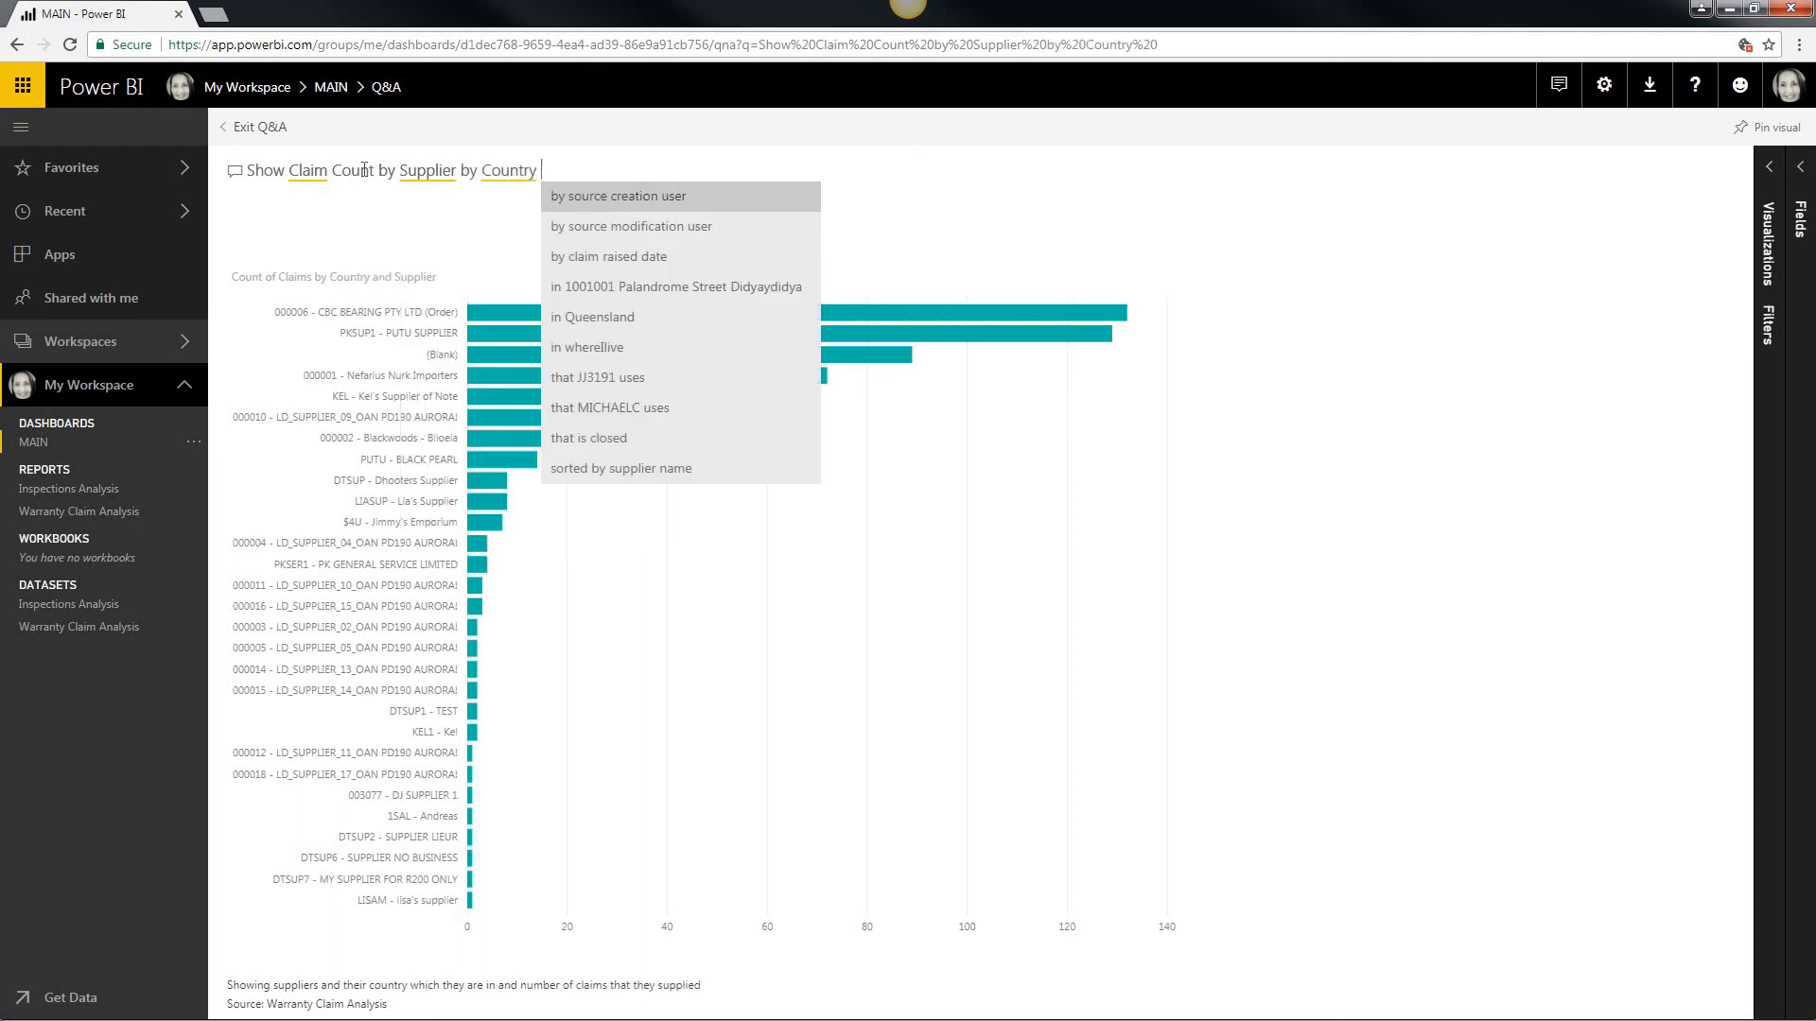
type("as a ")
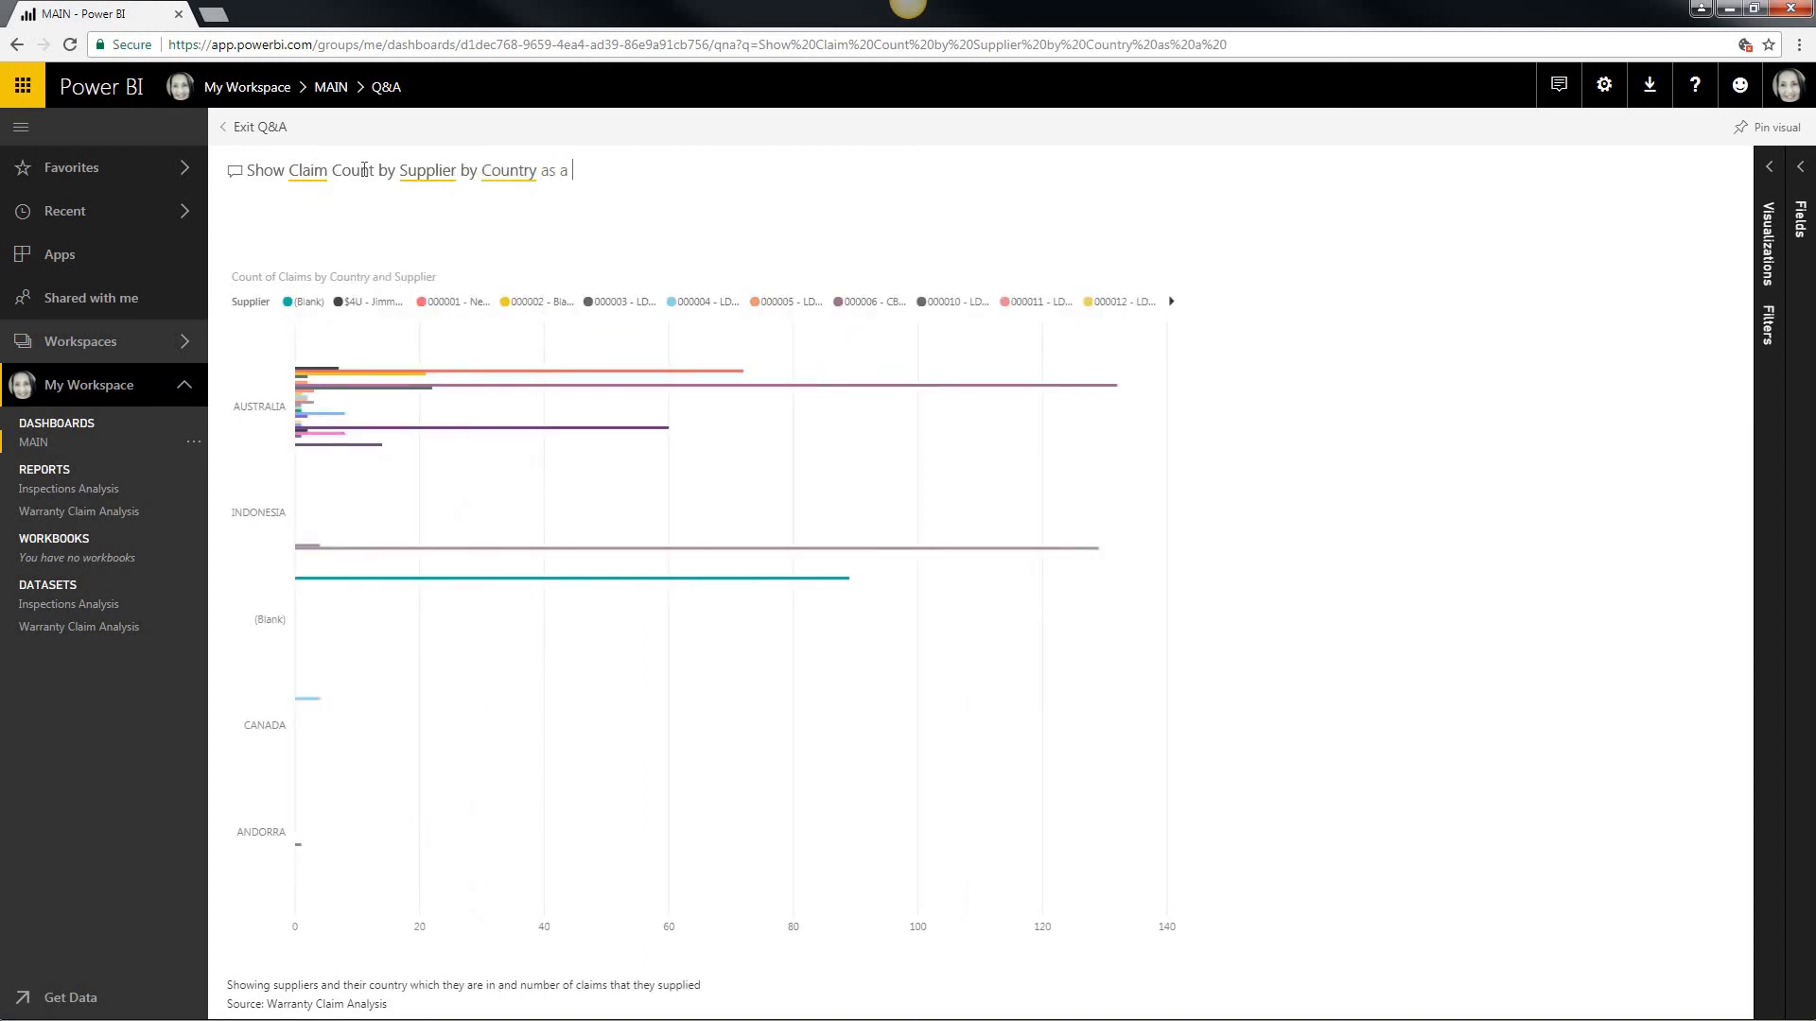
type("Matrix")
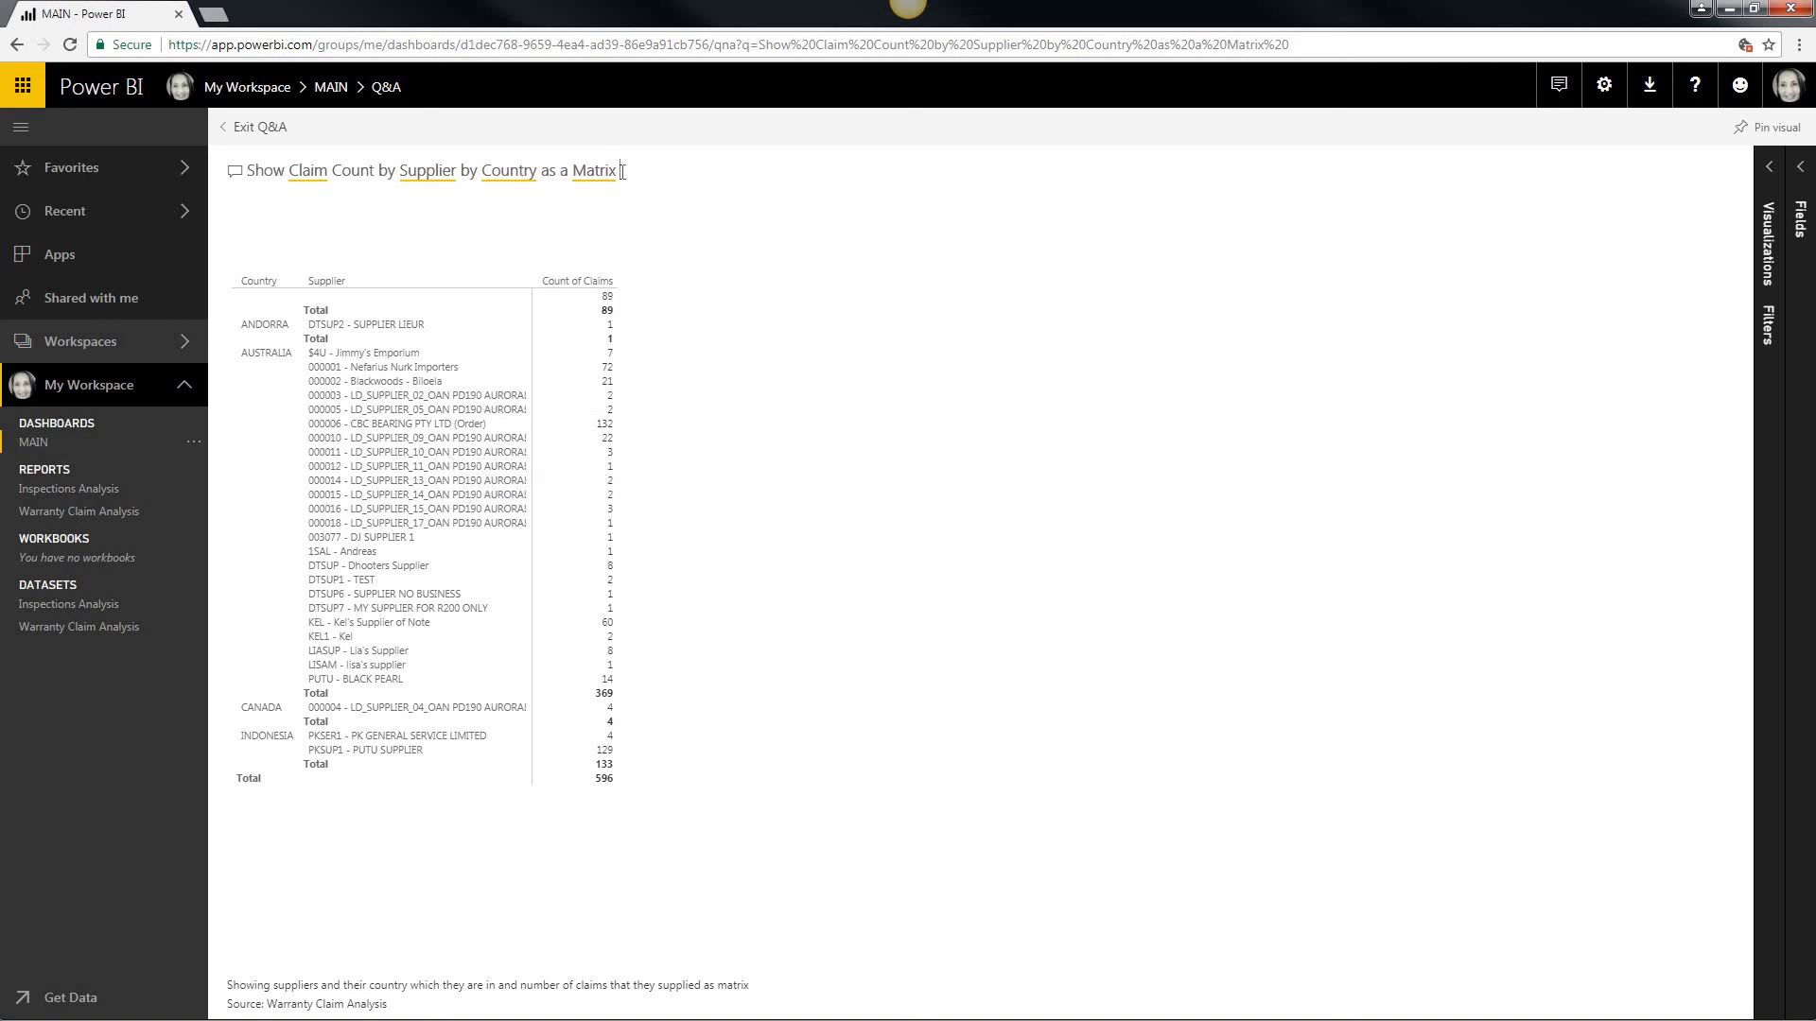
Replace "Matrix" in the question with "Map" to plot the supplier claim counts by country on a map
key("BackSpace")
key("BackSpace")
key("BackSpace")
key("BackSpace")
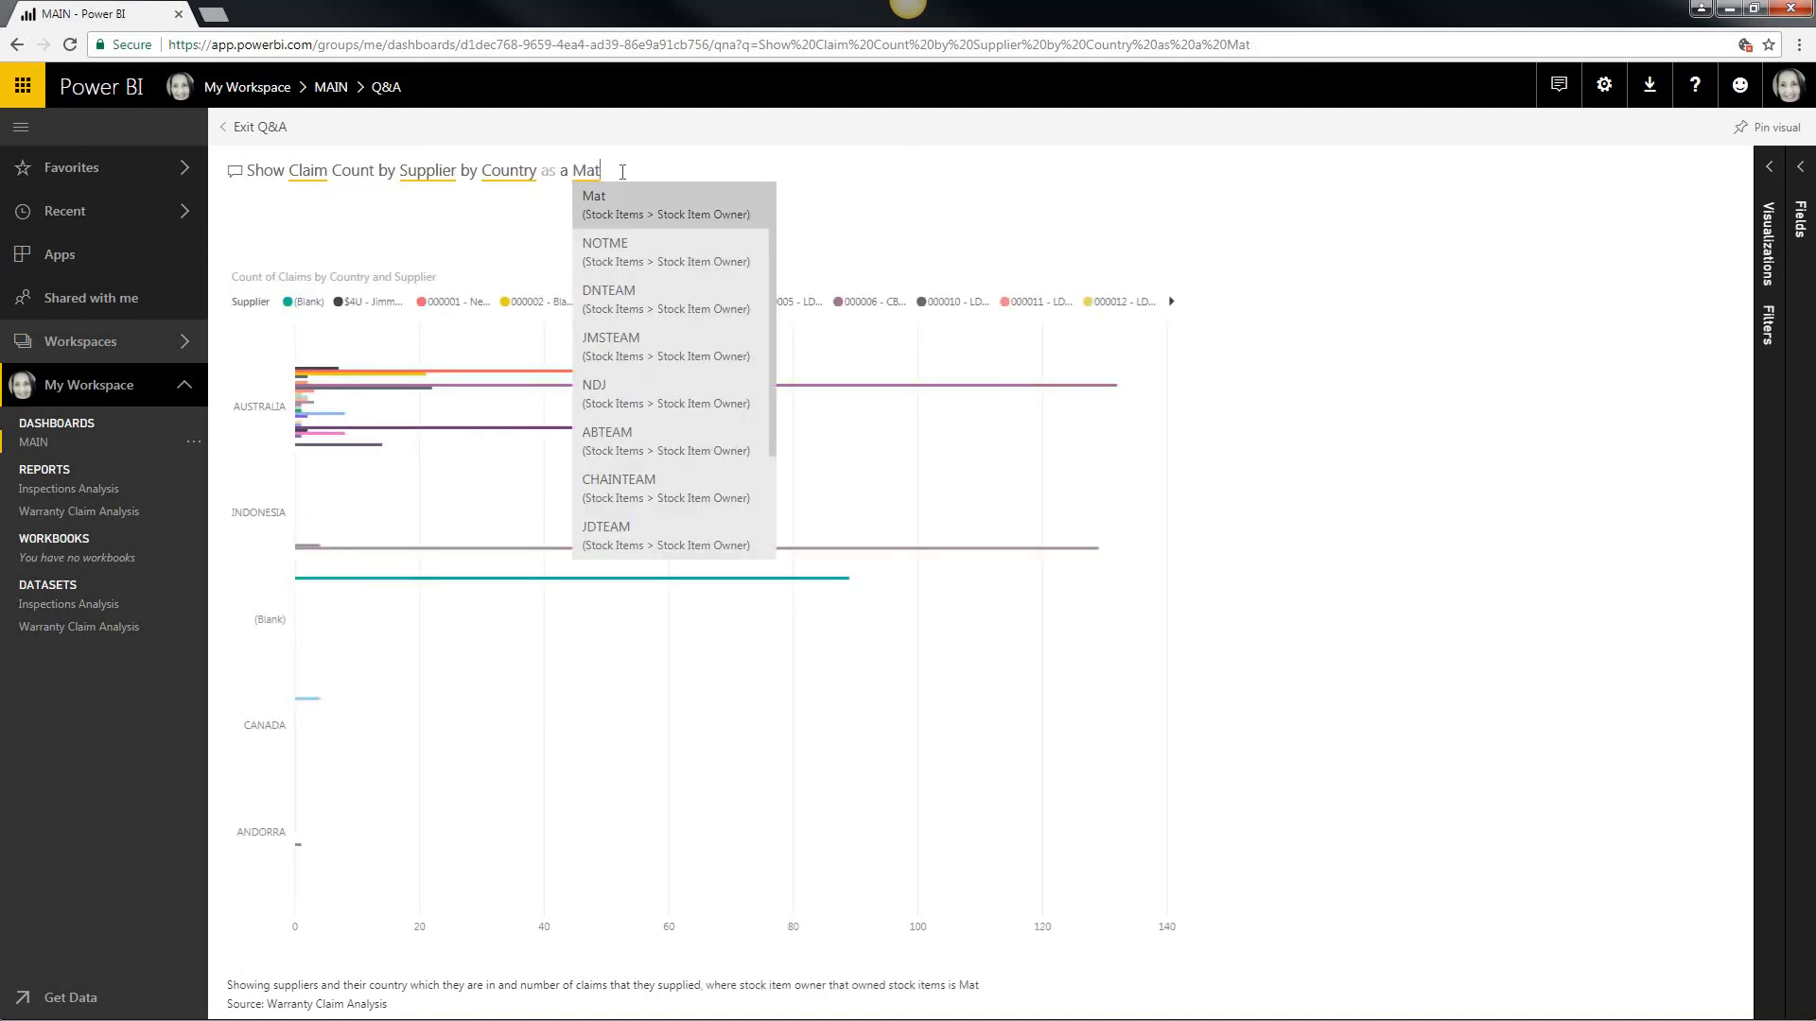
key("BackSpace")
type("p")
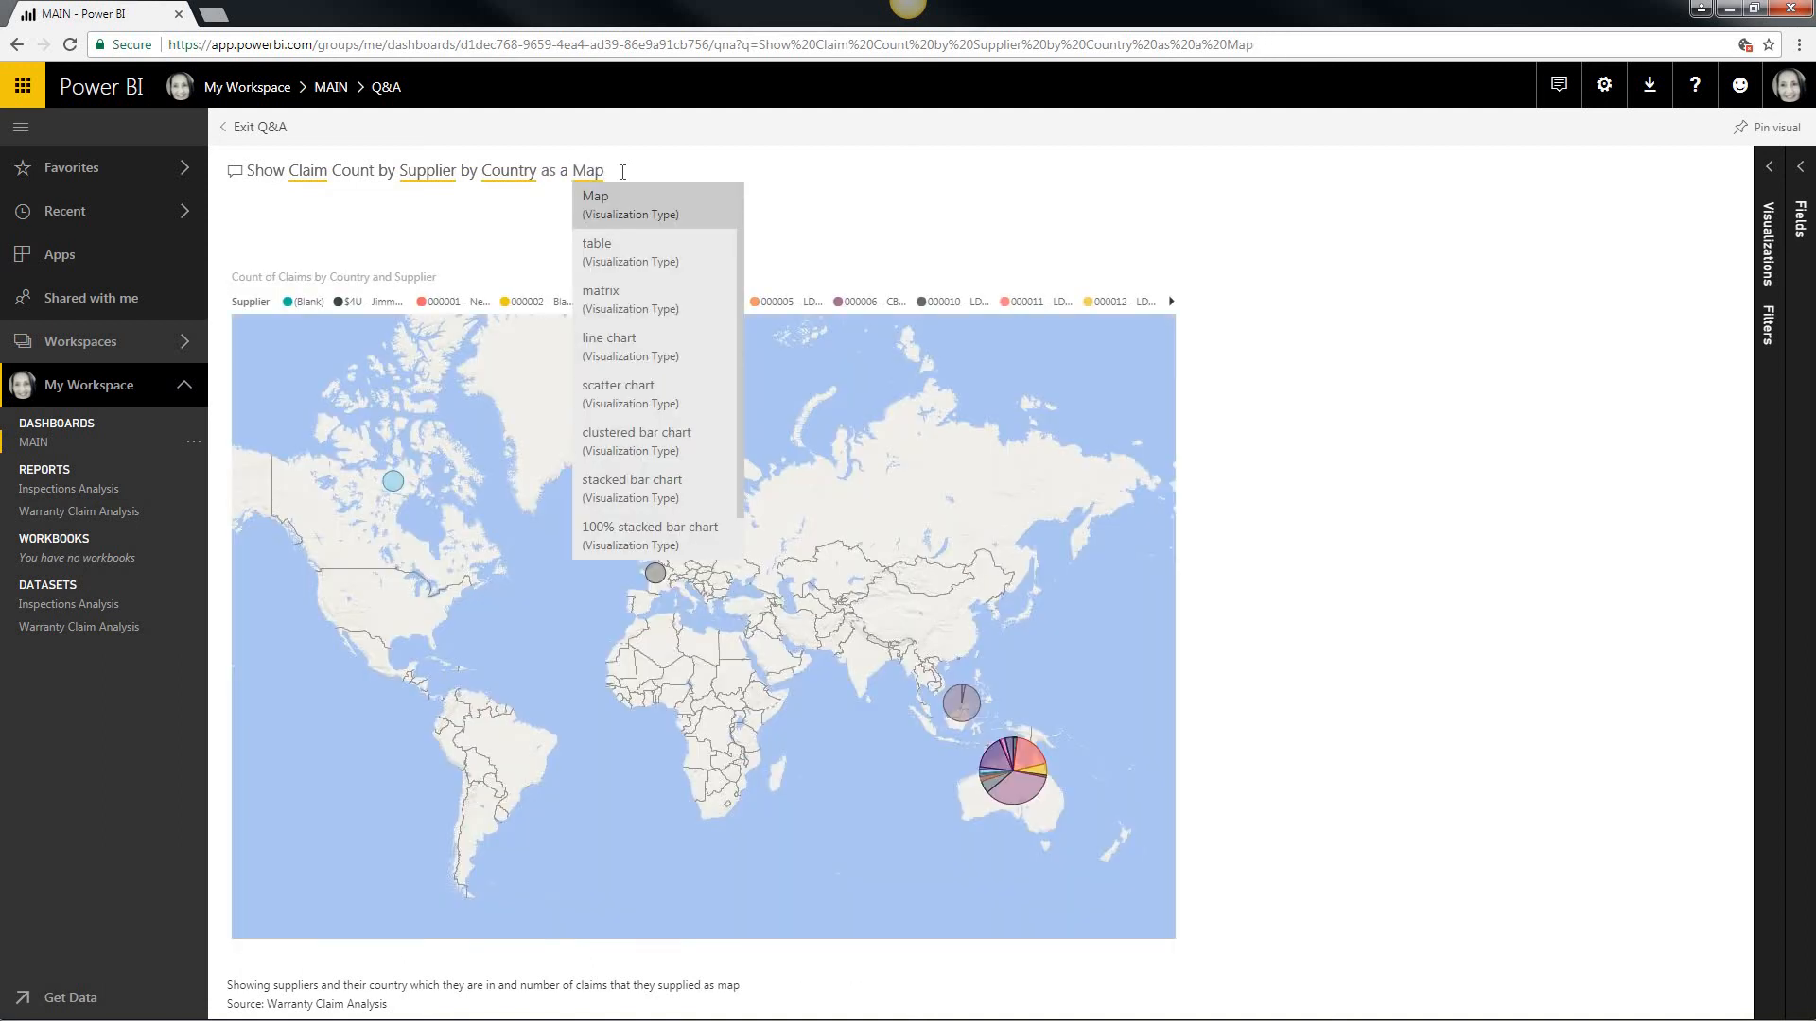
left_click(611, 208)
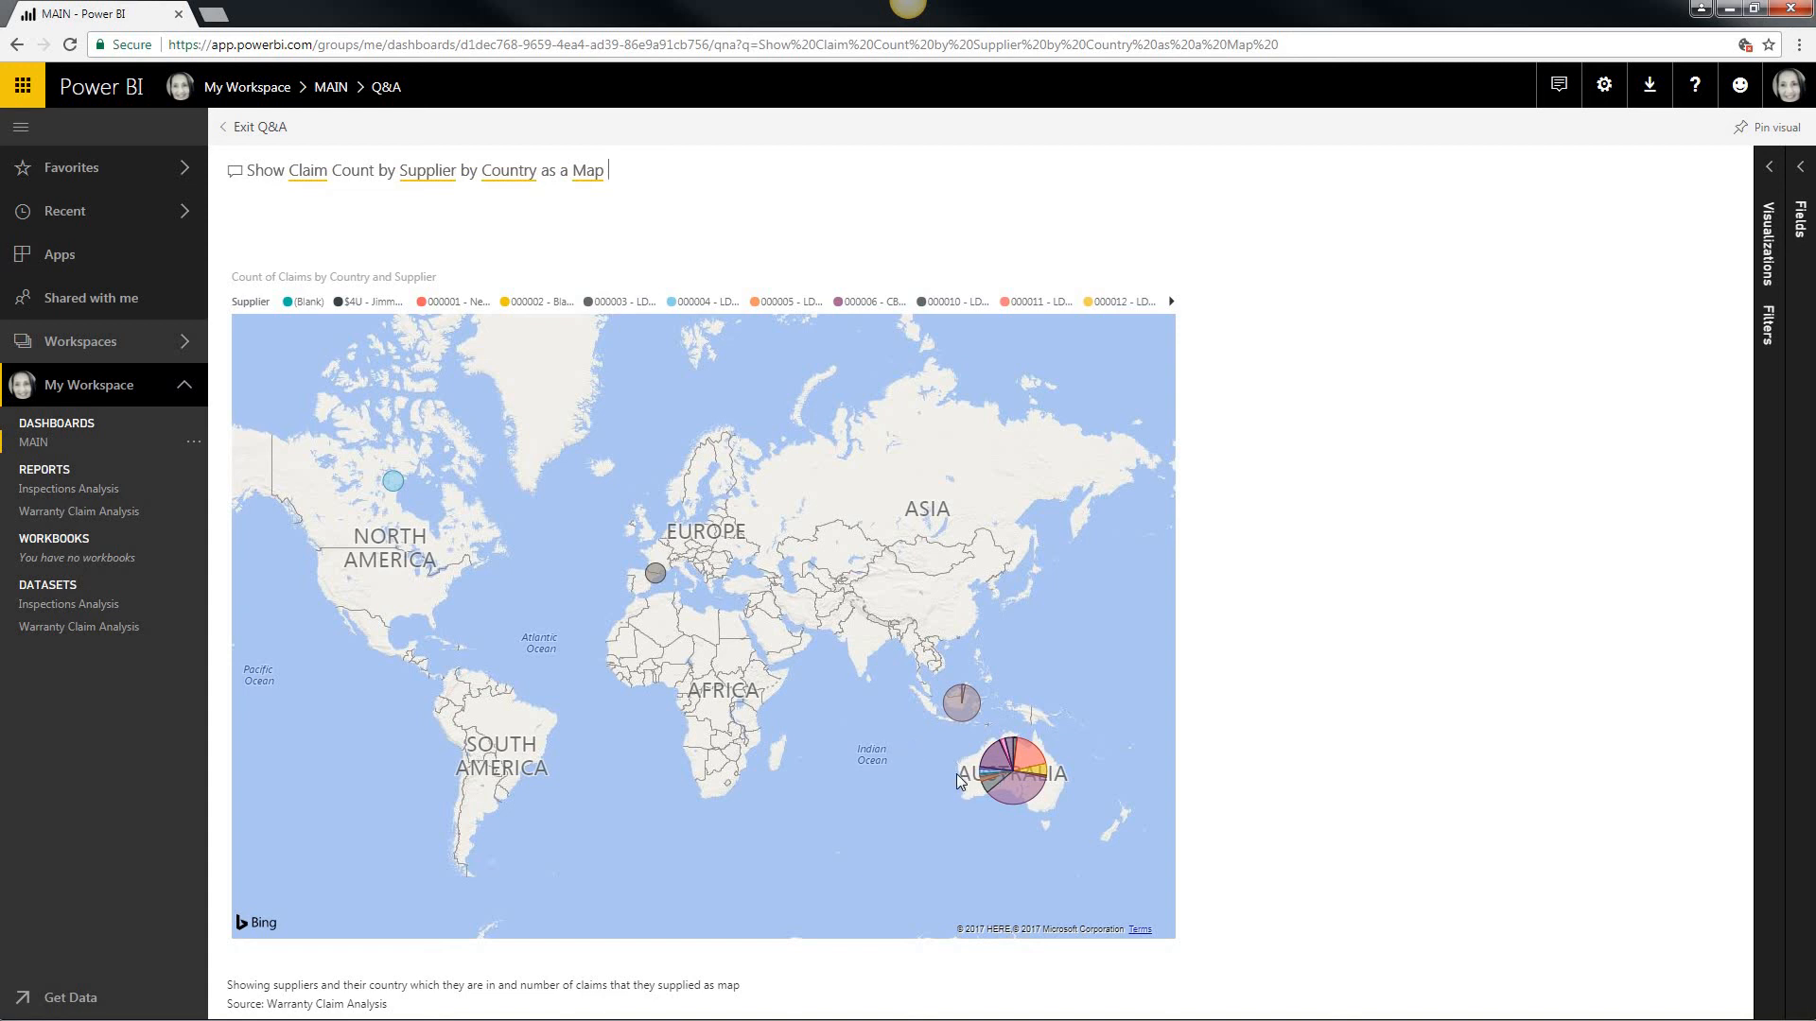
Examine Australia on the map and check the claim count of one supplier in its pie
scroll(857, 713, "up", 6)
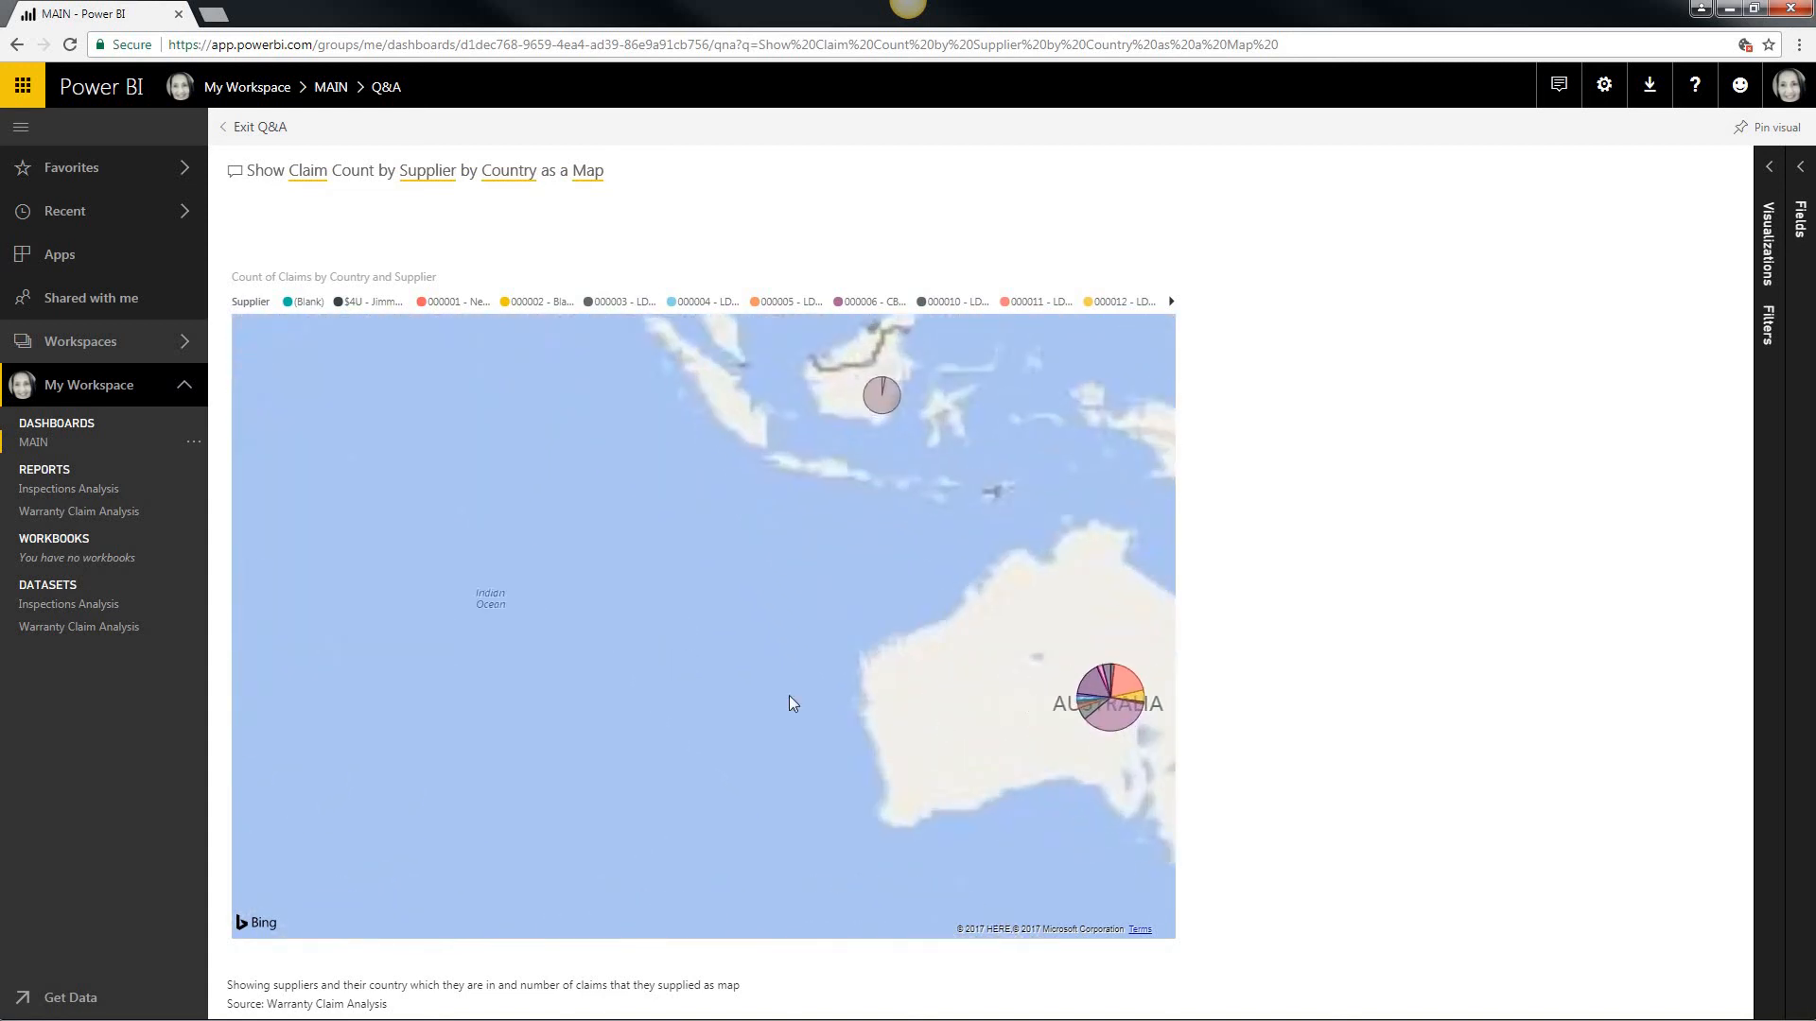
scroll(401, 618, "down", 6)
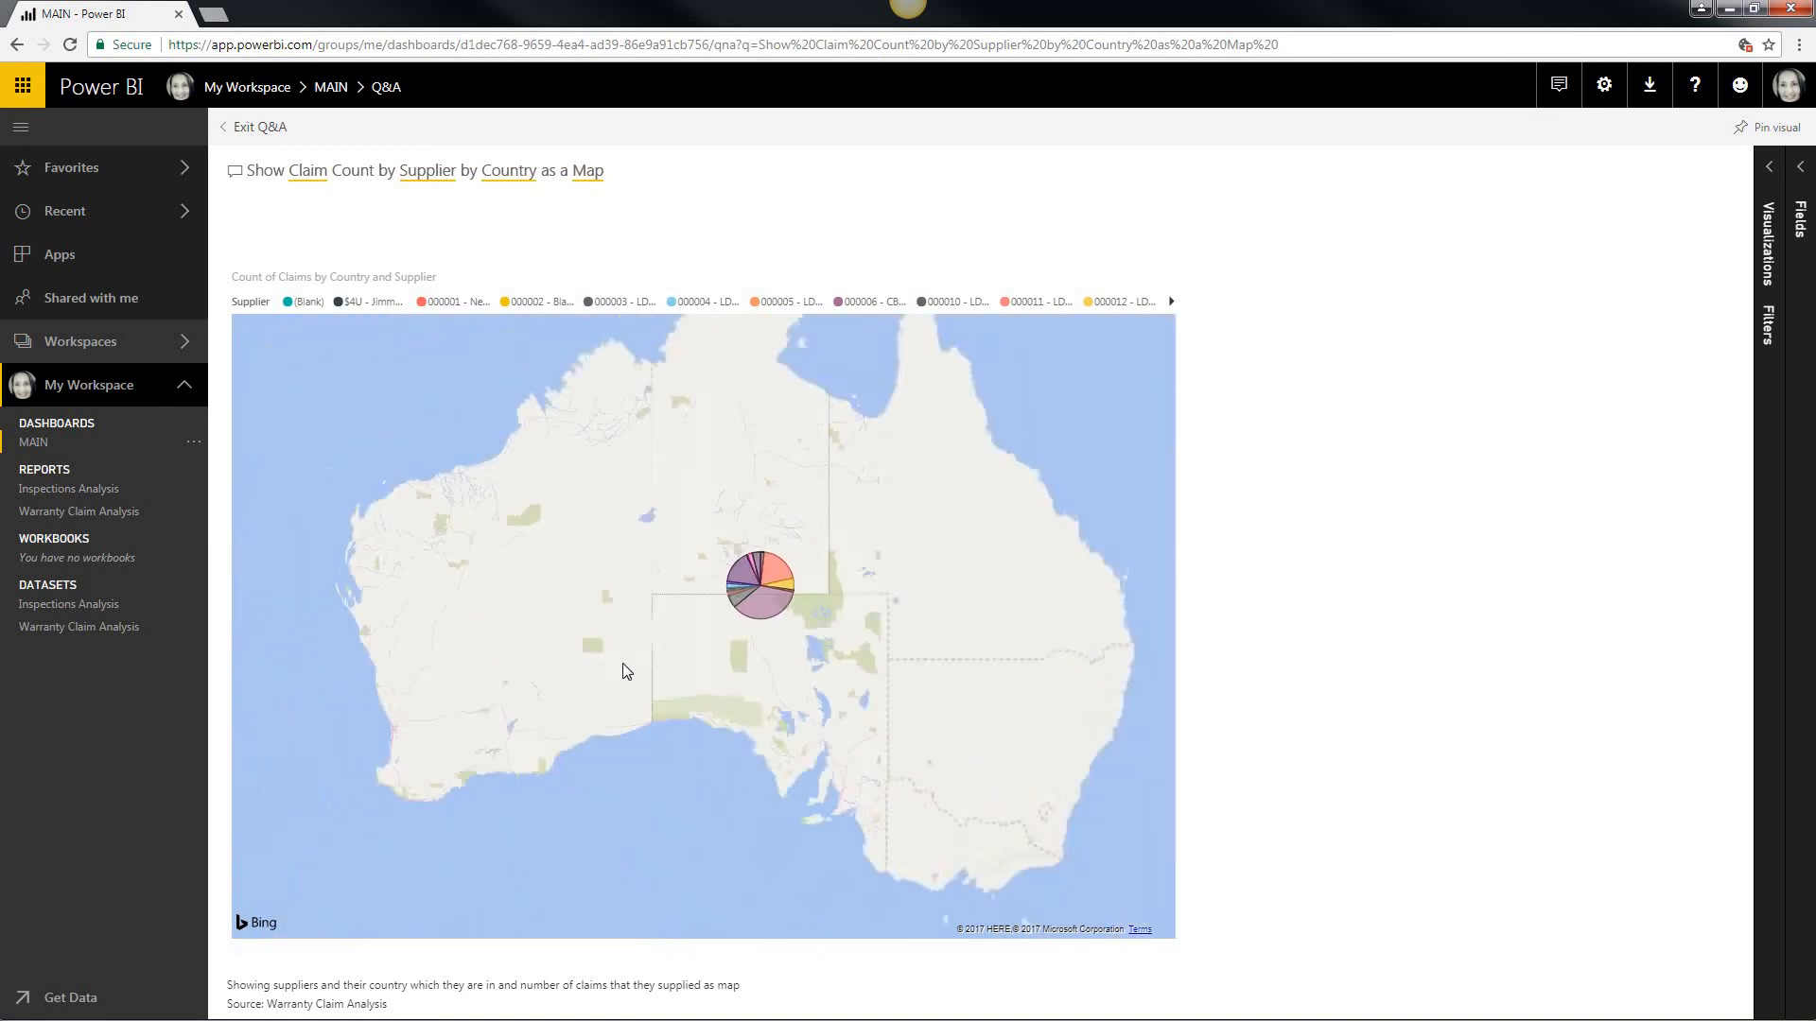
left_click_drag(631, 654, 727, 611)
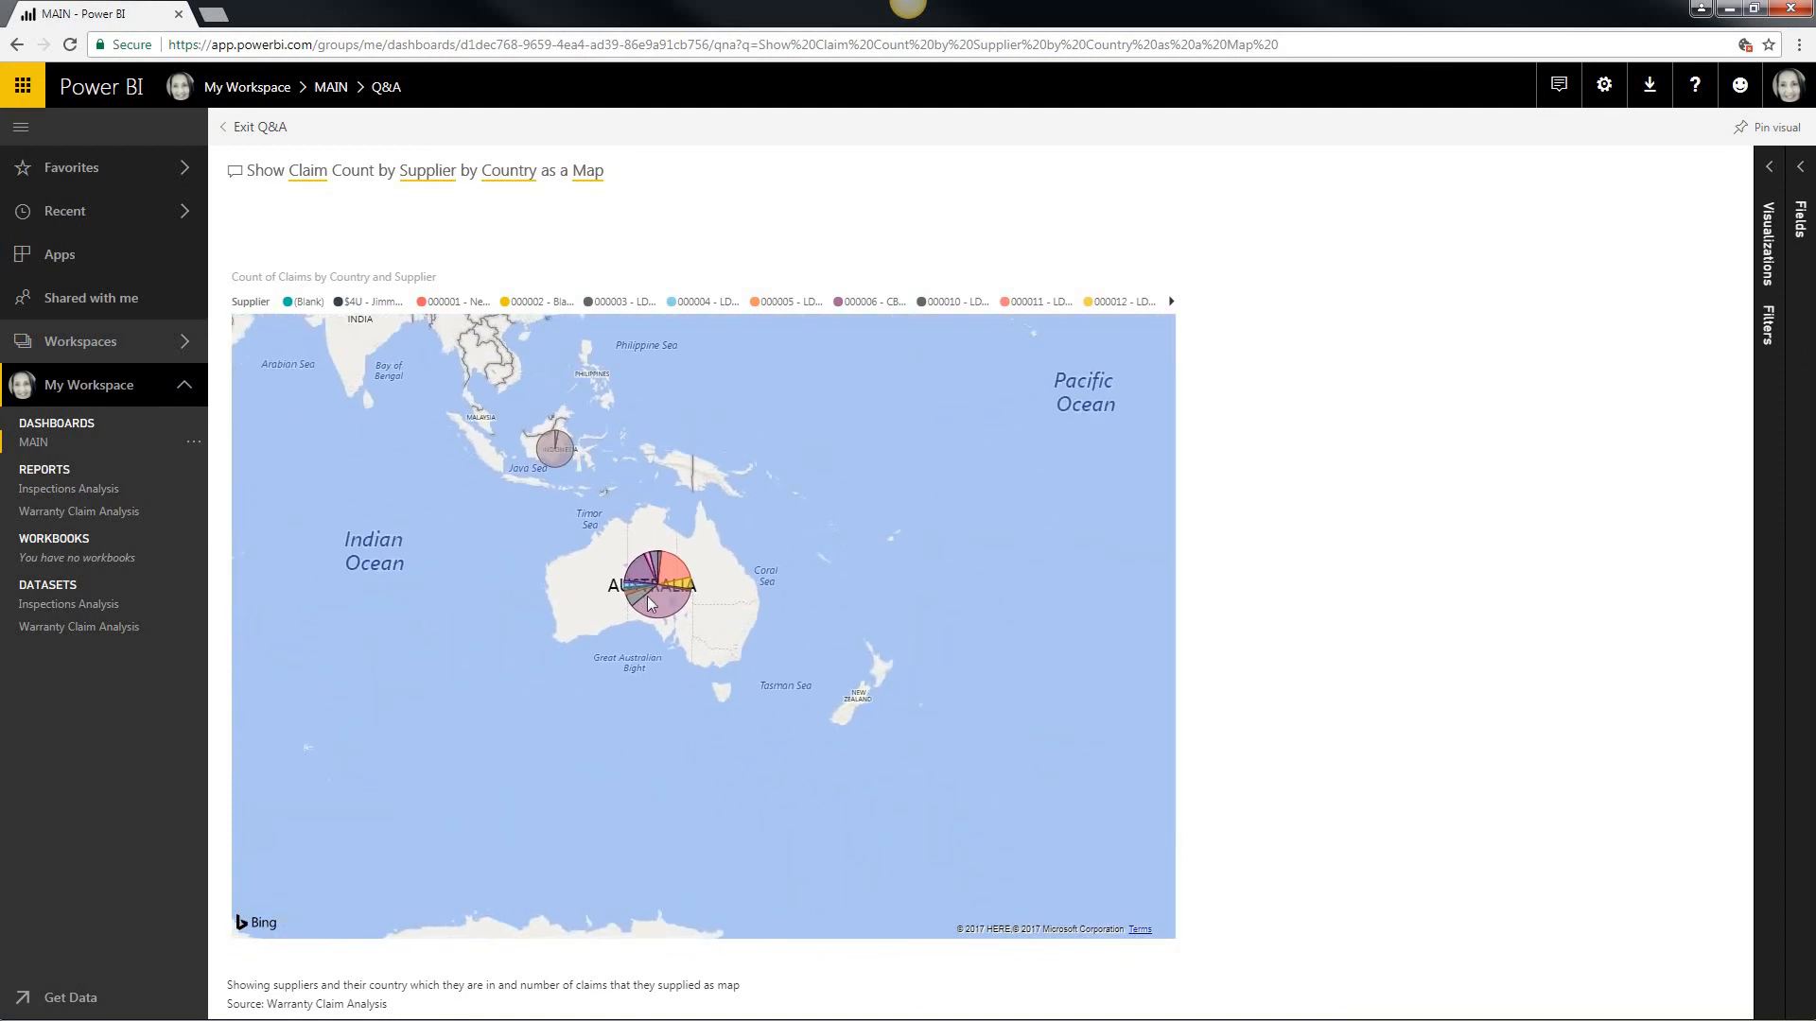
mouse_move(667, 606)
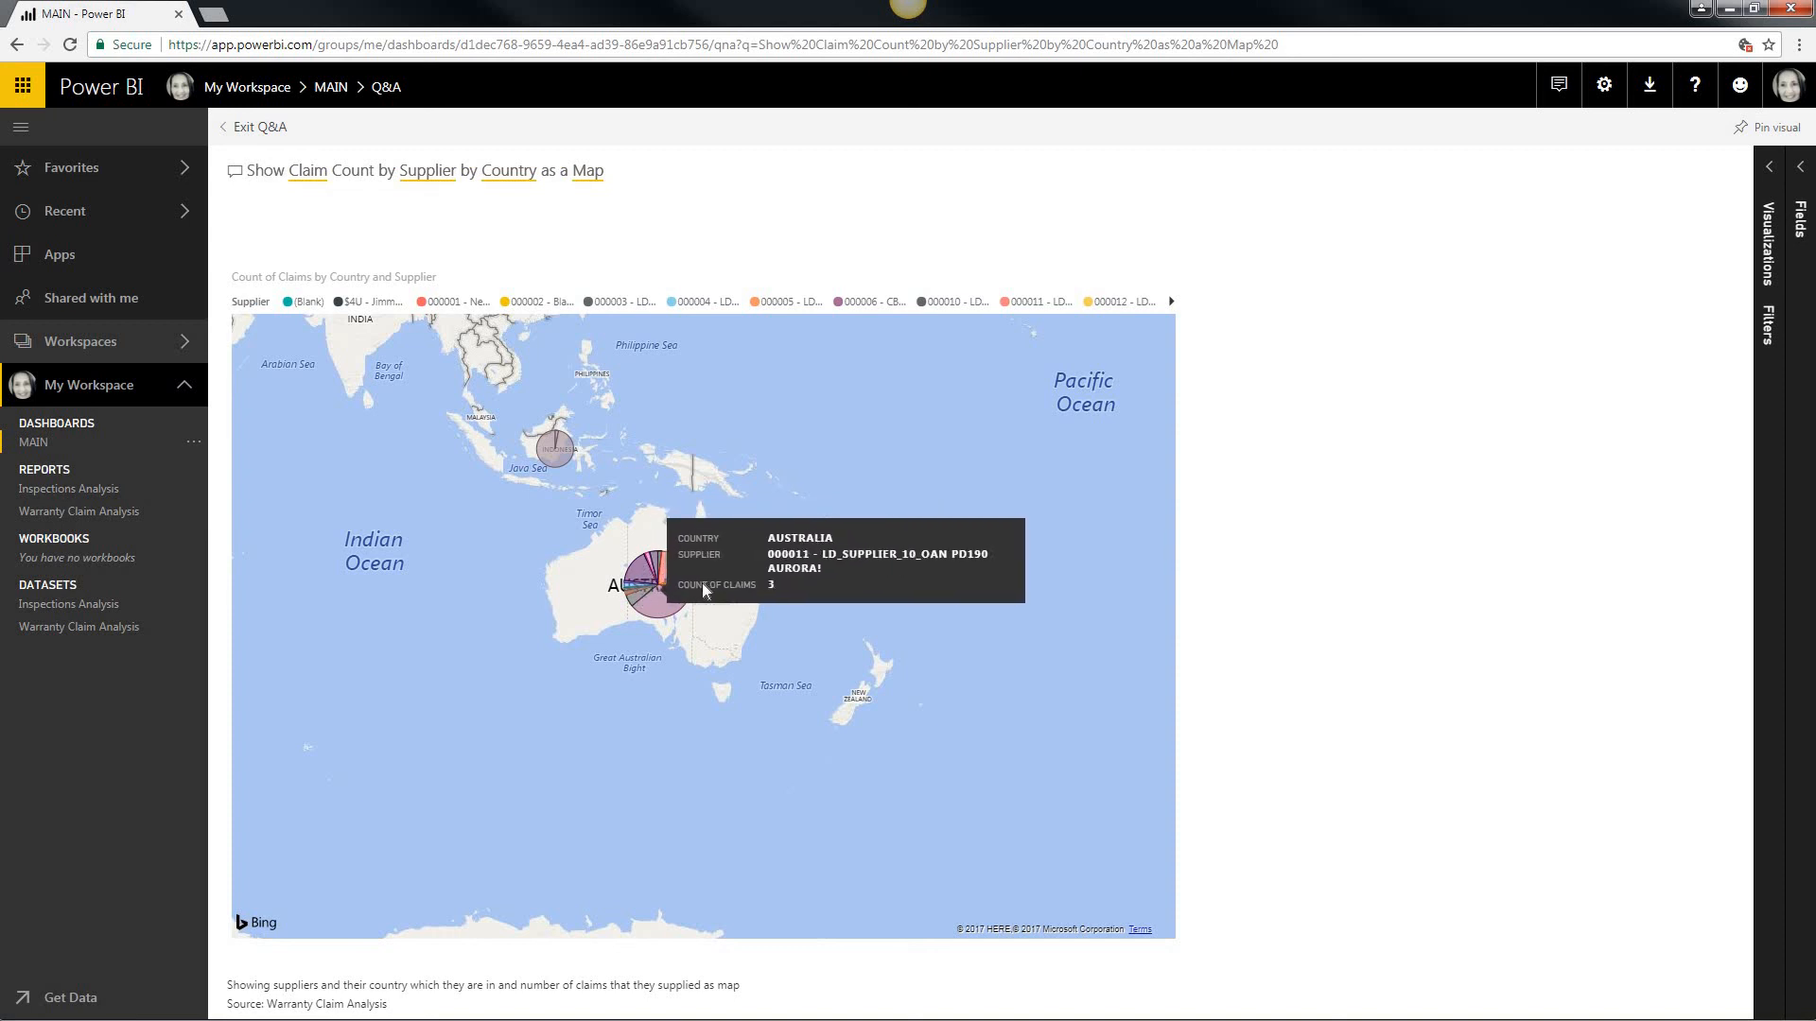
Leave the map answer and start another blank Q&A question from the MAIN dashboard
left_click(246, 128)
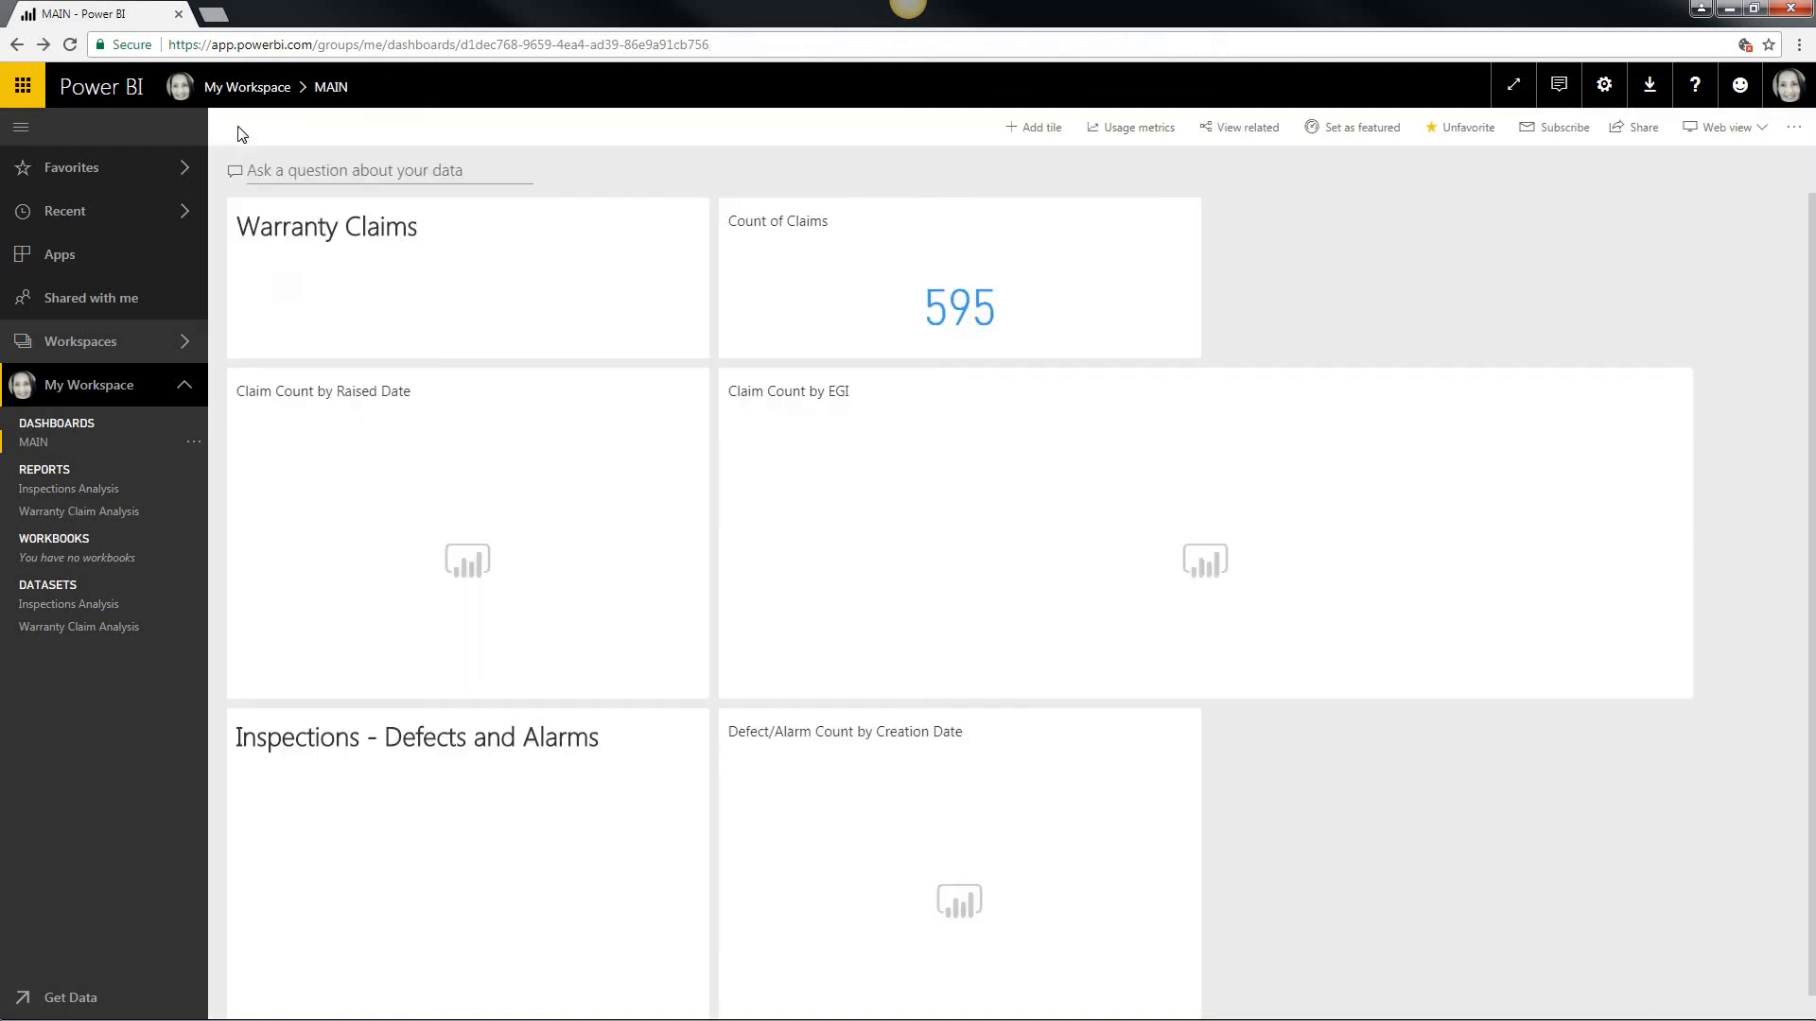
left_click(264, 170)
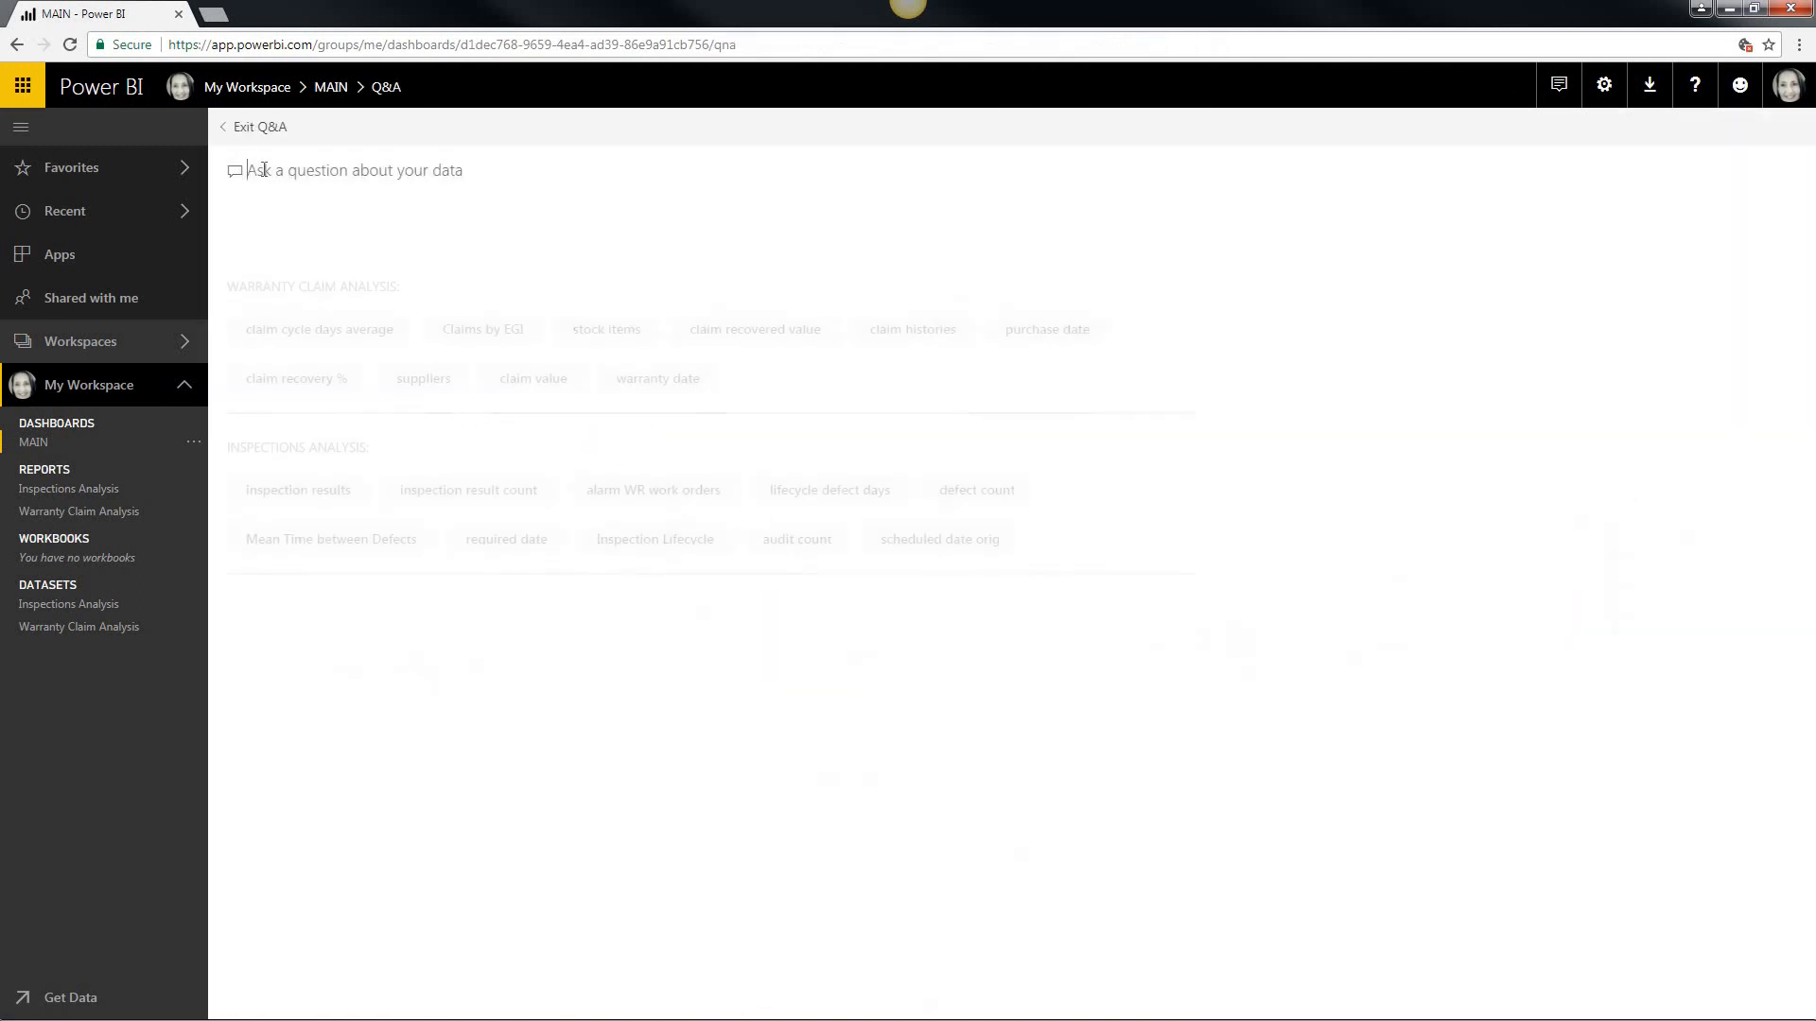